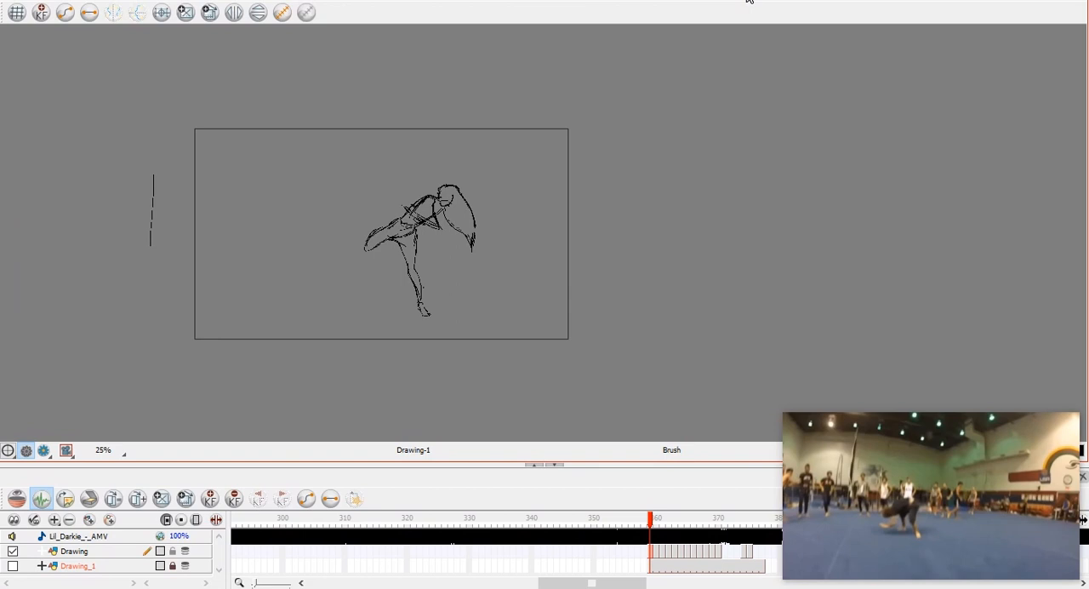
Move the floating reference video beside the canvas and enlarge it next to the sketch.
{"action": "left_click_drag", "start_coordinate": [937, 500], "coordinate": [805, 277]}
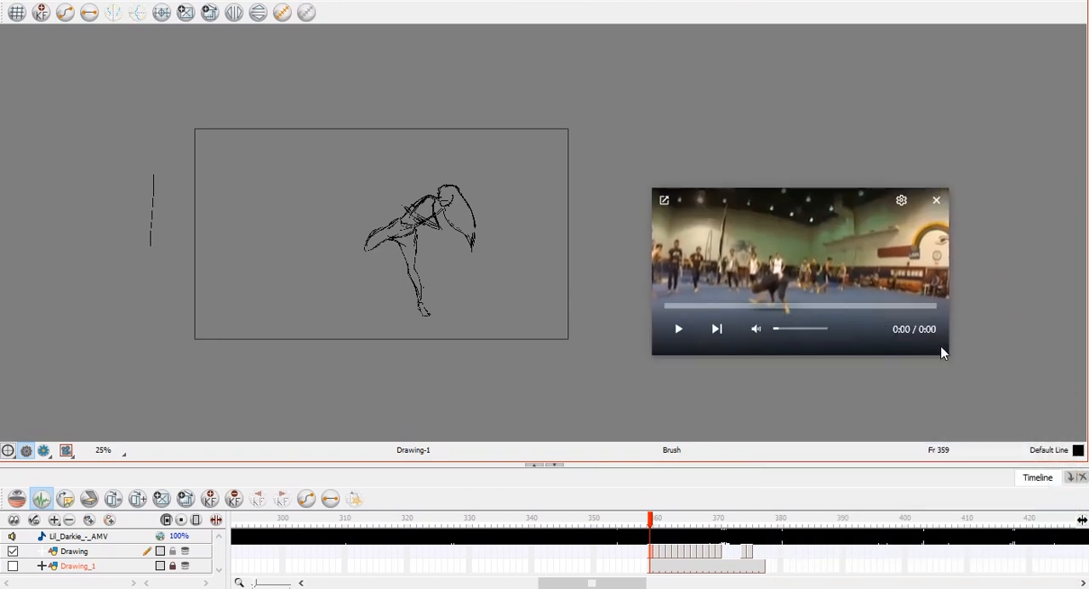
{"action": "left_click_drag", "start_coordinate": [945, 350], "coordinate": [1021, 428]}
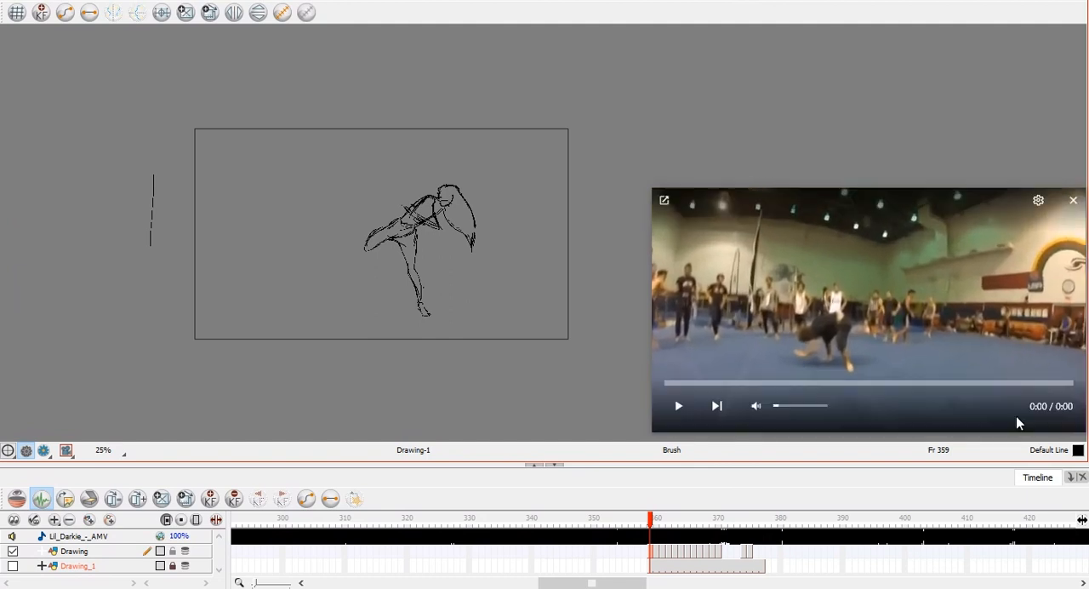
{"action": "left_click_drag", "start_coordinate": [945, 331], "coordinate": [903, 309]}
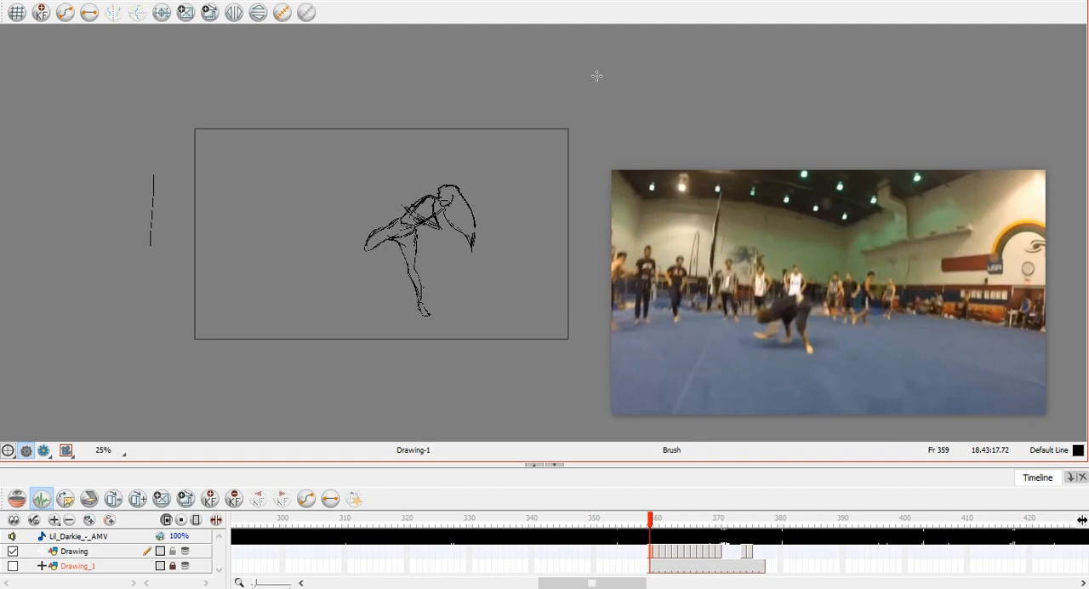
Return the reference clip to its YouTube tab, advance it to the kick at 0:37, and float it over the animation program again.
{"action": "mouse_move", "coordinate": [739, 276]}
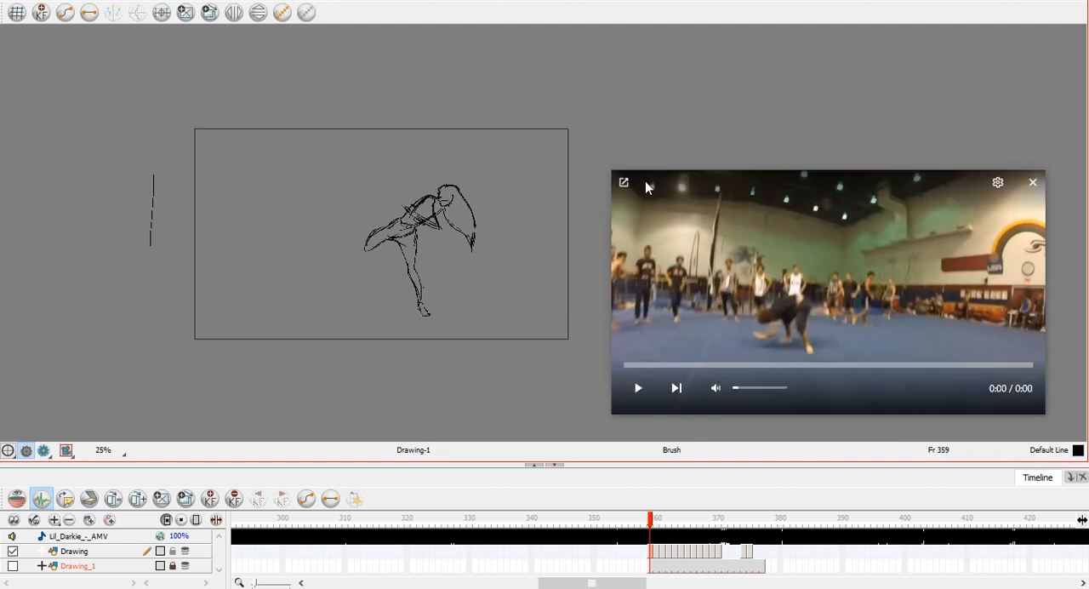
{"action": "left_click", "coordinate": [624, 184]}
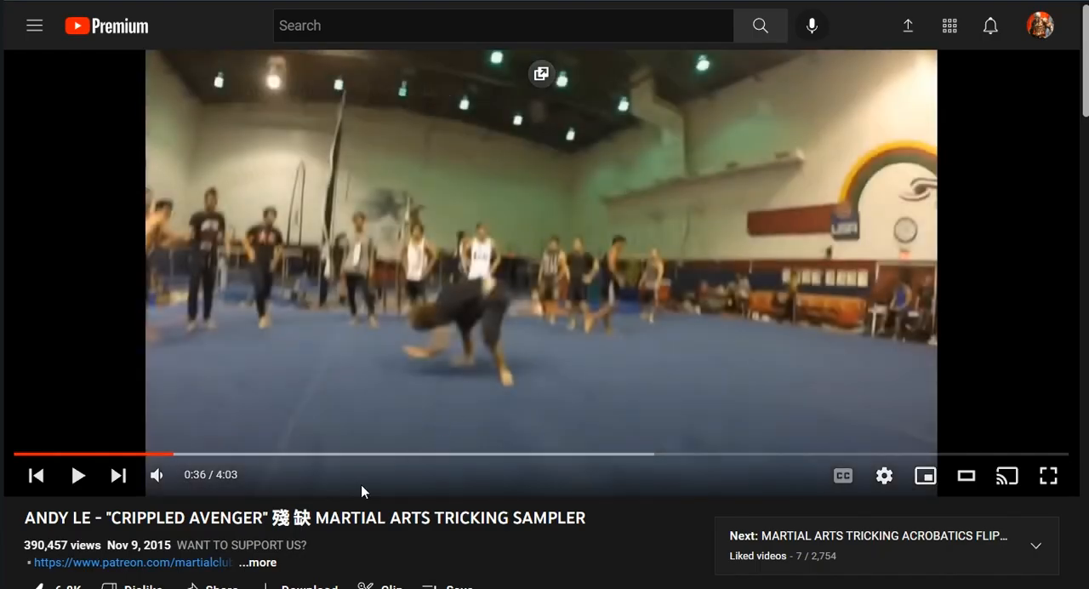
{"action": "left_click_drag", "start_coordinate": [24, 518], "coordinate": [594, 532]}
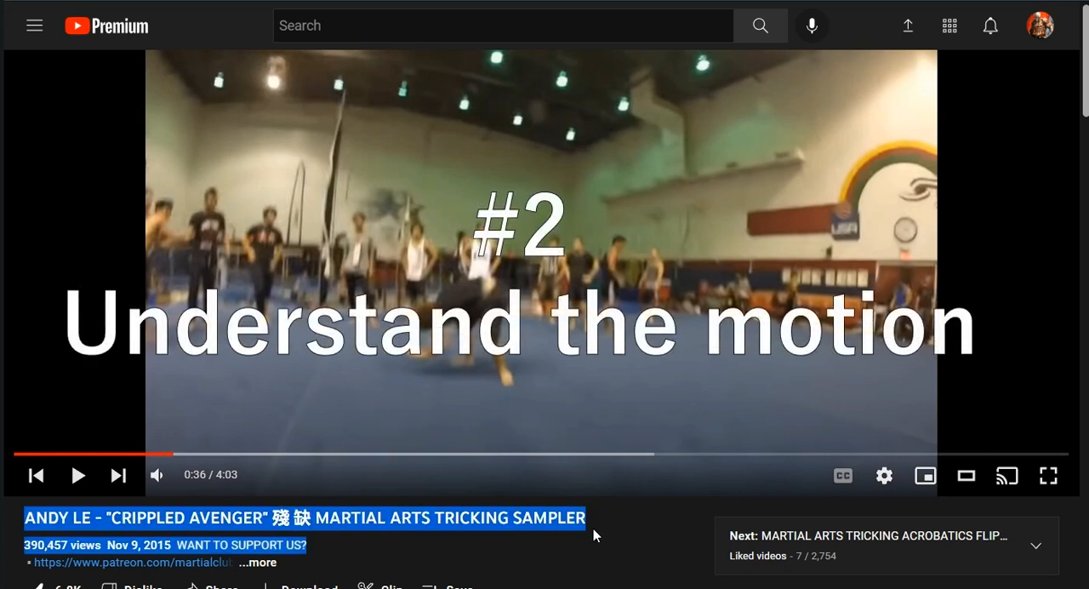
{"action": "left_click", "coordinate": [546, 525]}
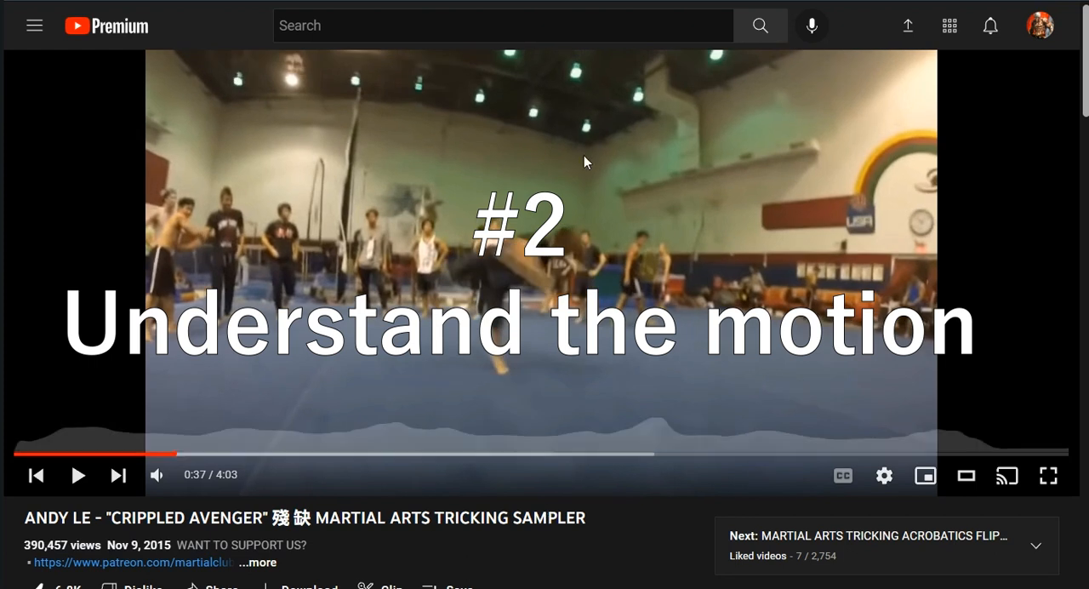
{"action": "left_click", "coordinate": [542, 74]}
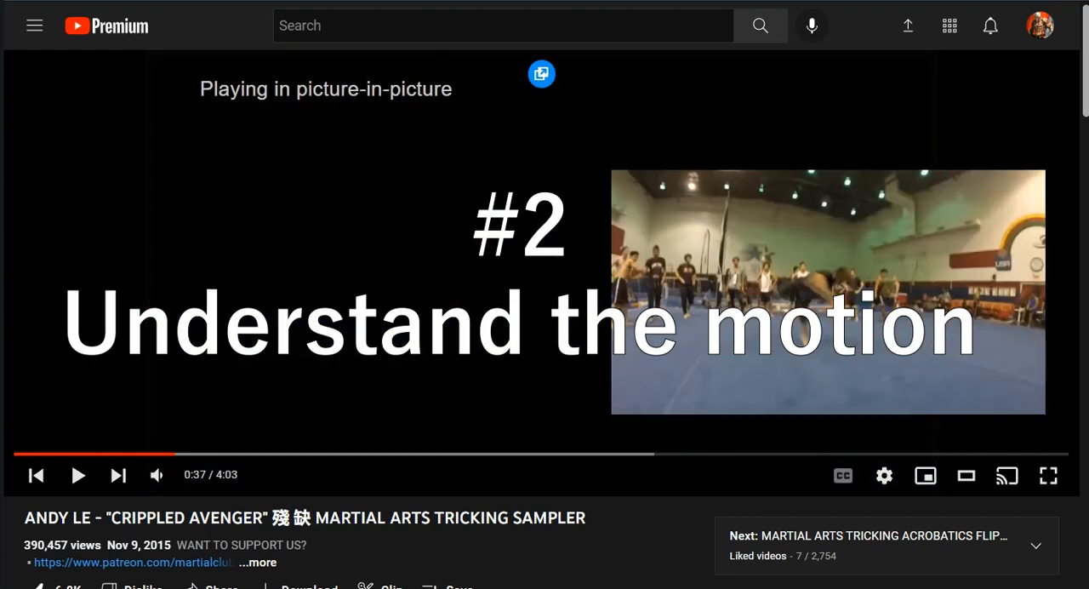
{"action": "key", "text": "alt+Tab"}
Go to the drawing at frame 360 and reposition the floating video clear of the figure's sketch.
{"action": "scroll", "coordinate": [411, 261], "scroll_direction": "up", "scroll_amount": 2}
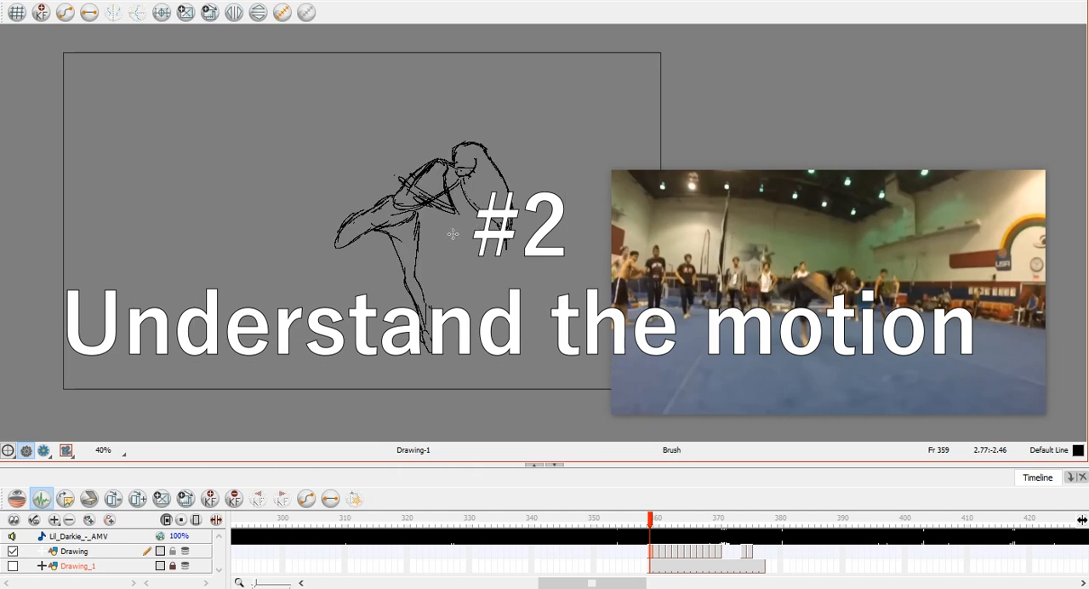
{"action": "scroll", "coordinate": [463, 229], "scroll_direction": "up", "scroll_amount": 1}
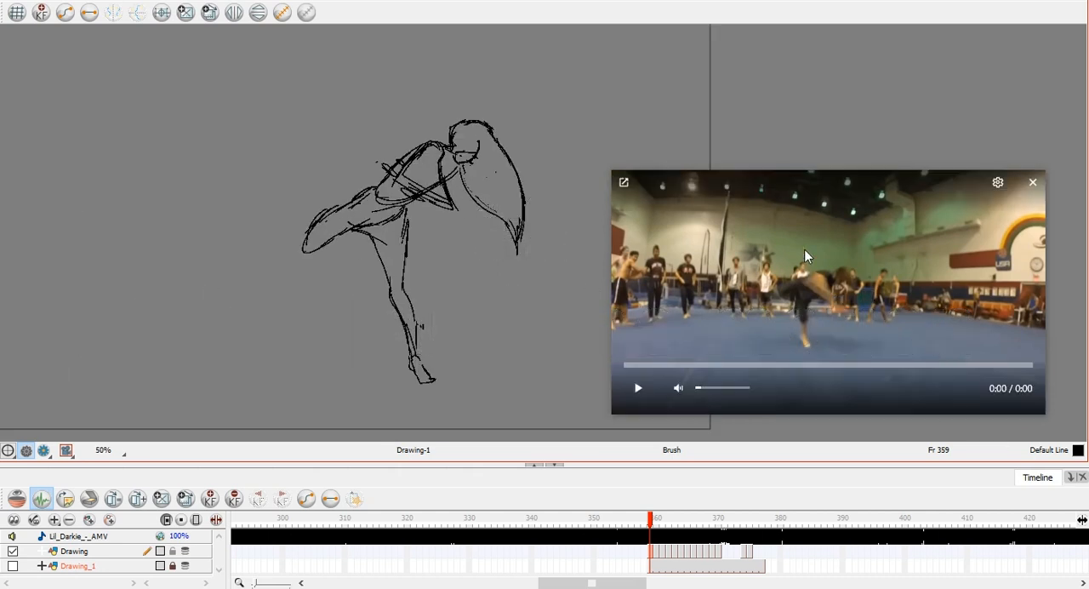
{"action": "left_click_drag", "start_coordinate": [803, 272], "coordinate": [791, 232]}
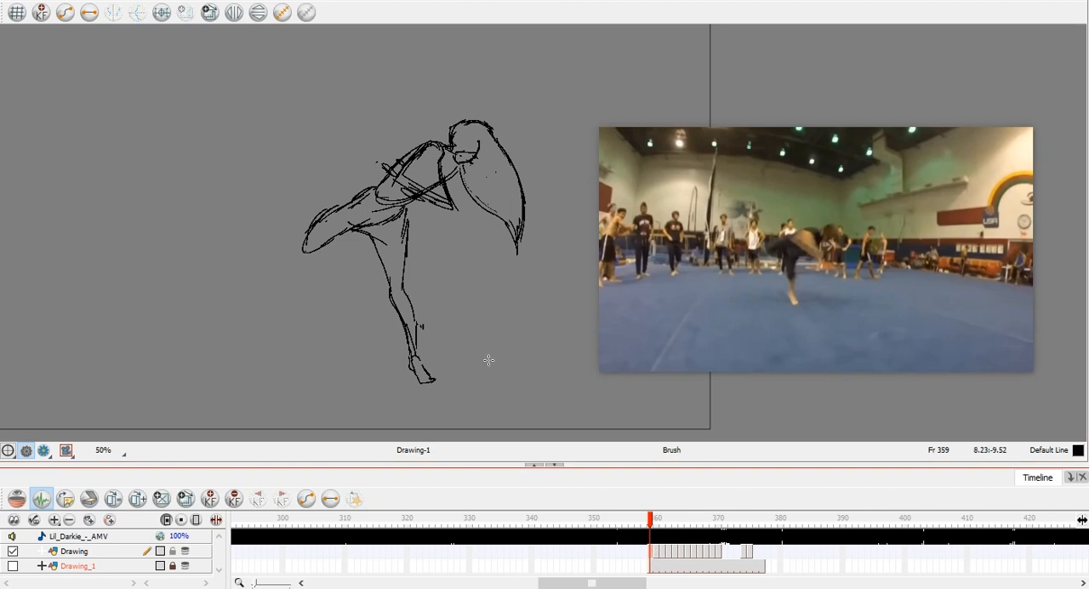
{"action": "scroll", "coordinate": [446, 338], "scroll_direction": "down", "scroll_amount": 1}
{"action": "key", "text": "period"}
{"action": "mouse_move", "coordinate": [685, 262]}
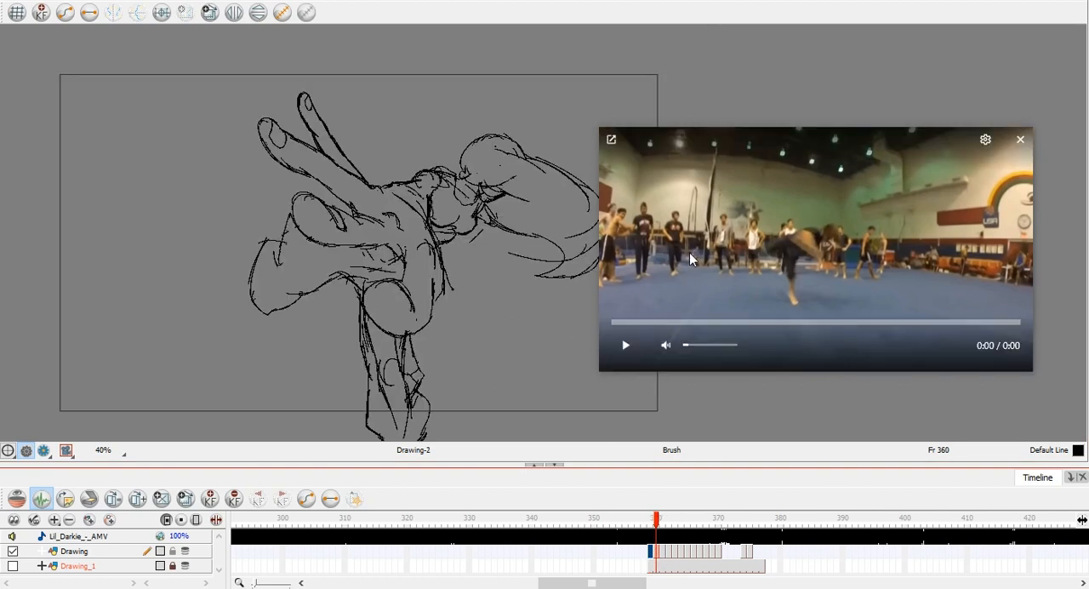
{"action": "left_click_drag", "start_coordinate": [687, 244], "coordinate": [728, 251]}
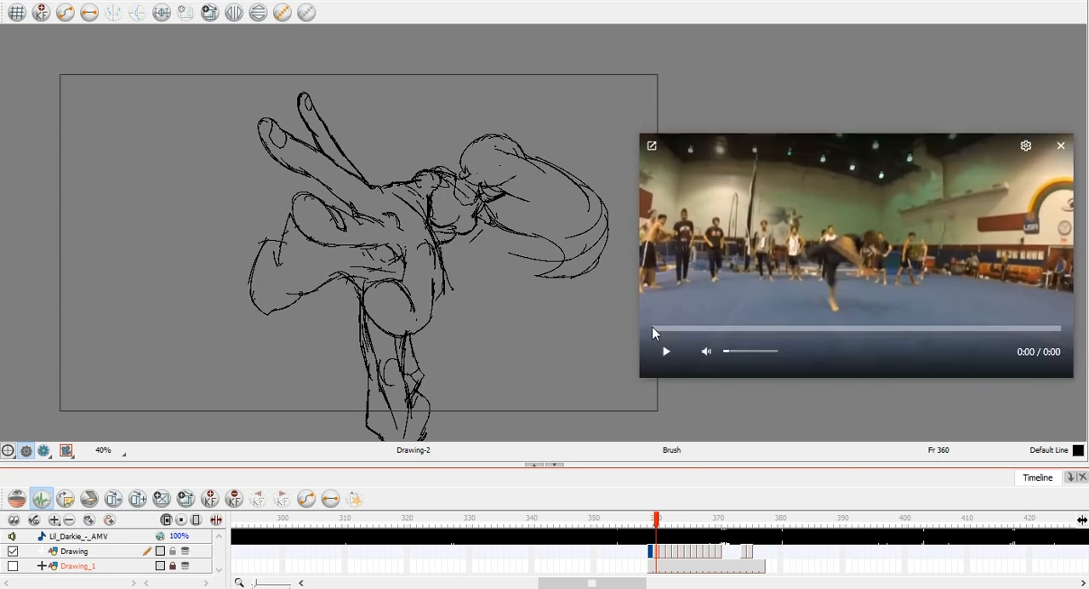
Flip between the drawings at frames 359 and 360 to compare their motion, ending on frame 361.
{"action": "left_click", "coordinate": [656, 552]}
{"action": "key", "text": "comma"}
{"action": "key", "text": "period"}
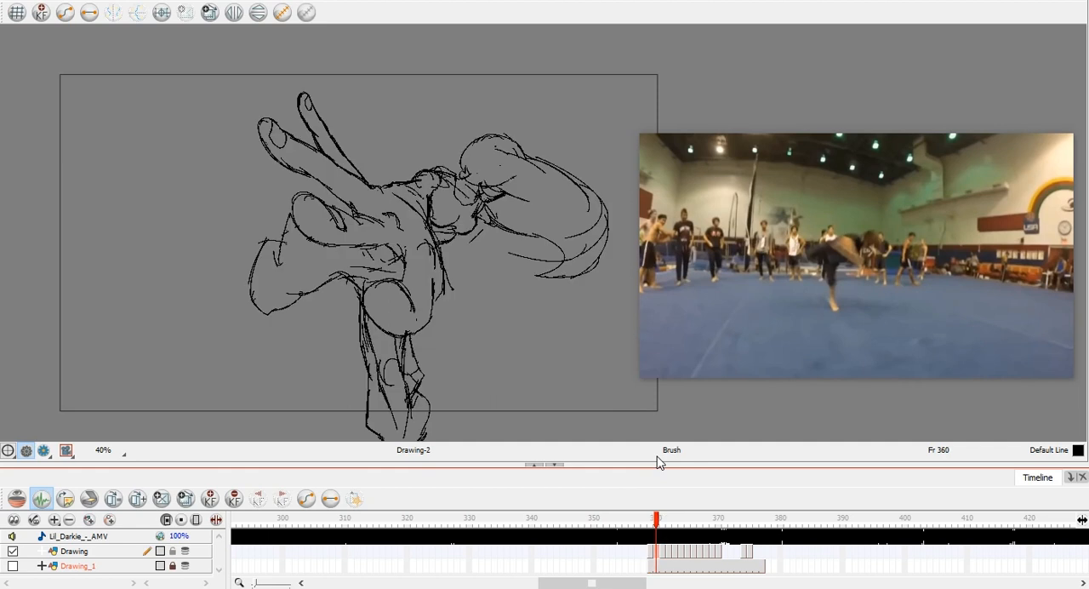
{"action": "key", "text": "comma"}
{"action": "key", "text": "period"}
{"action": "key", "text": "comma"}
{"action": "key", "text": "period"}
{"action": "key", "text": "period"}
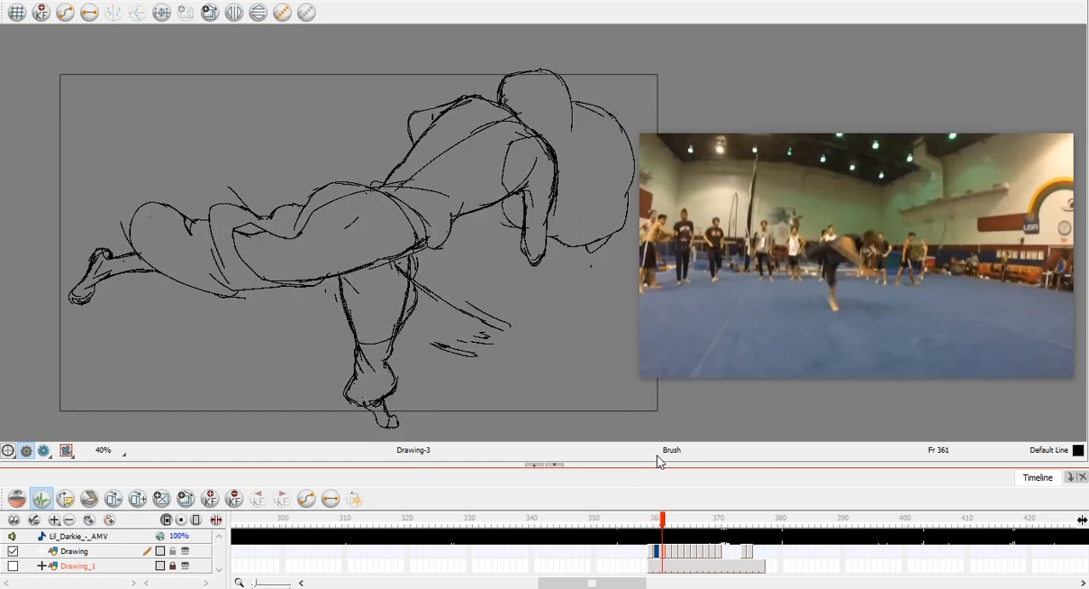
Advance the YouTube reference to the horizontal airborne pose and float it beside the frame 361 drawing.
{"action": "mouse_move", "coordinate": [659, 183]}
{"action": "left_click", "coordinate": [653, 147]}
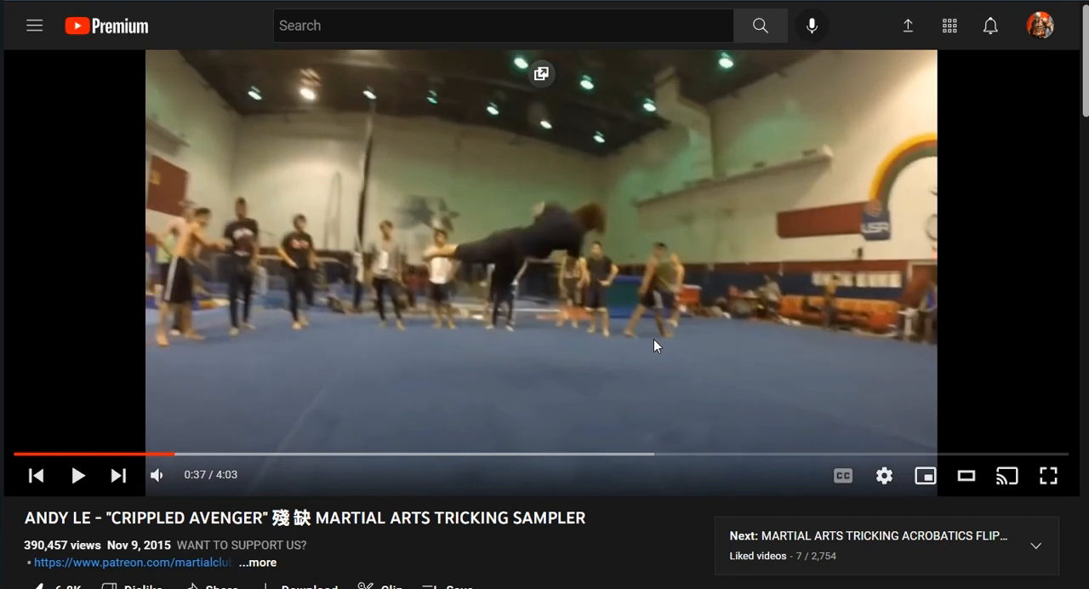
{"action": "left_click", "coordinate": [553, 76]}
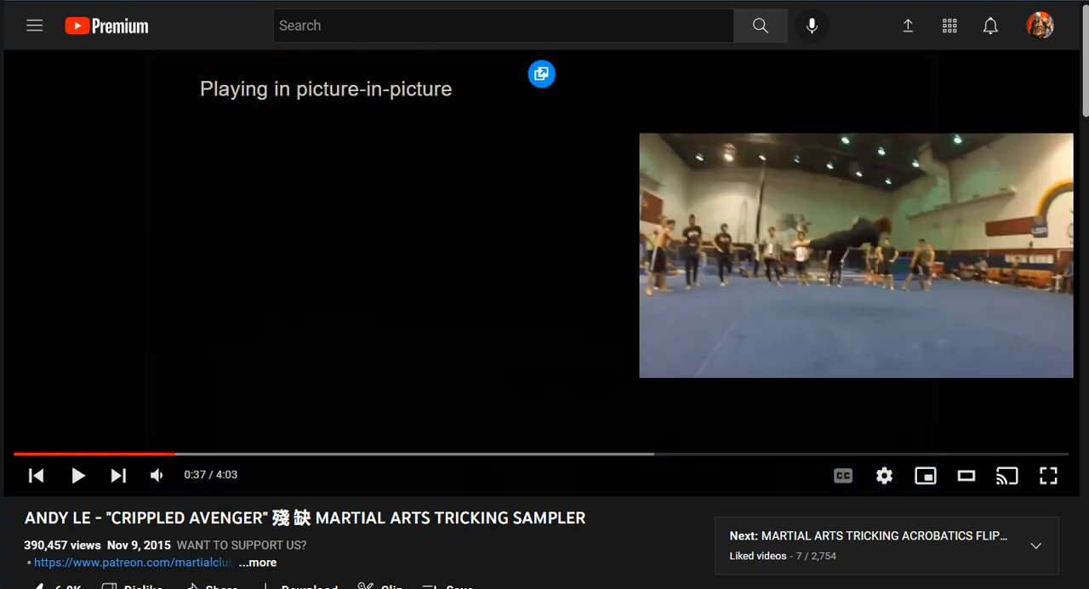
{"action": "key", "text": "alt+Tab"}
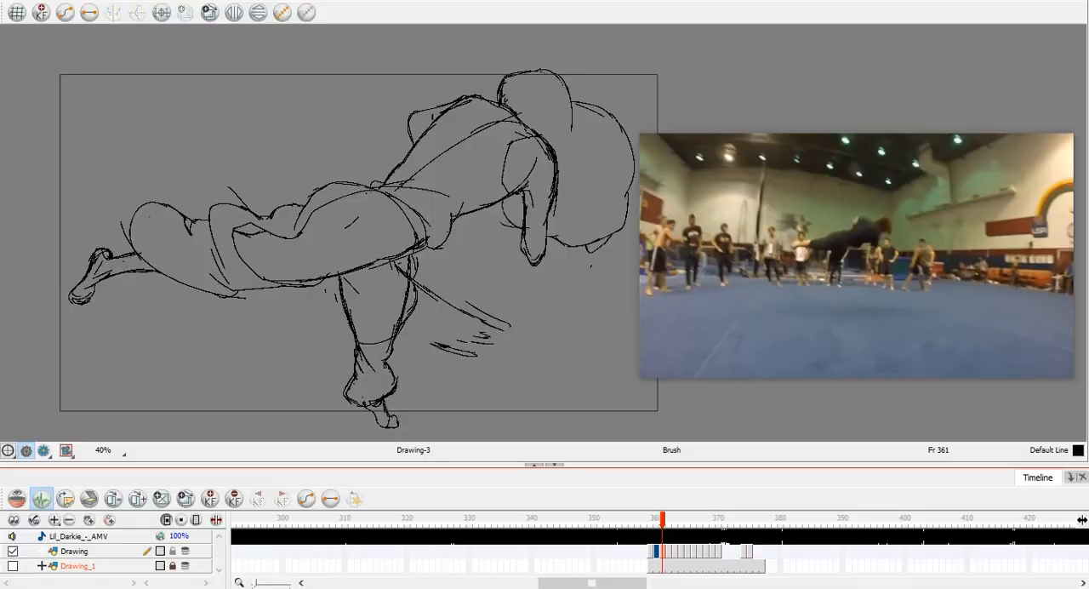
Flip back and forth between the drawings around frame 361 to study how the body moves against the reference.
{"action": "left_click", "coordinate": [663, 553]}
{"action": "key", "text": "comma"}
{"action": "key", "text": "period"}
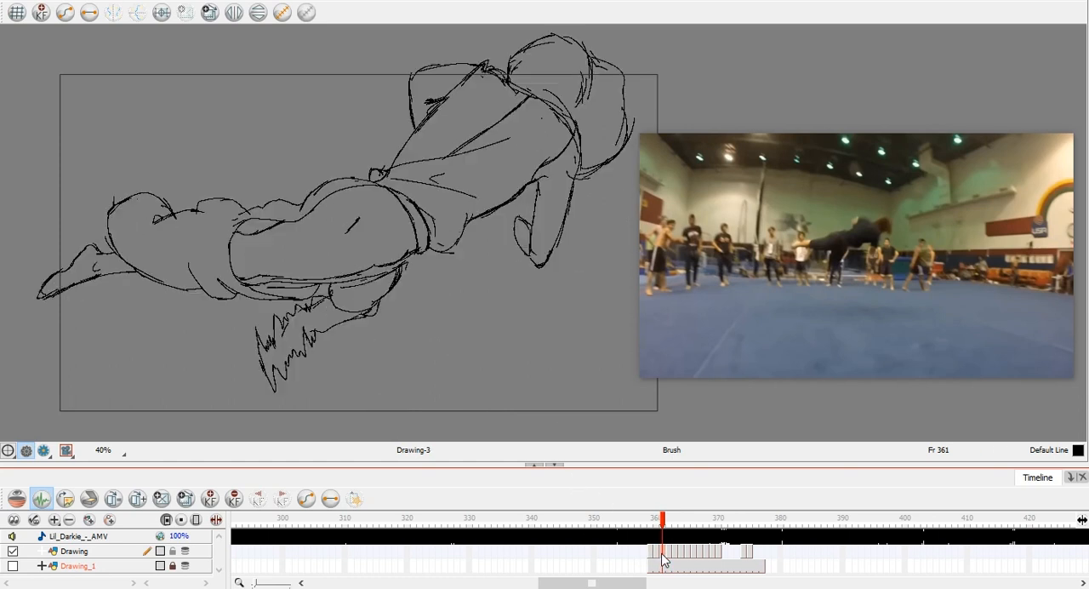
{"action": "key", "text": "comma"}
{"action": "key", "text": "comma"}
{"action": "key", "text": "period"}
{"action": "key", "text": "period"}
{"action": "key", "text": "comma"}
{"action": "key", "text": "period"}
{"action": "key", "text": "comma"}
{"action": "key", "text": "period"}
{"action": "mouse_move", "coordinate": [646, 154]}
{"action": "key", "text": "comma"}
Return to the YouTube tab and compare neighbouring frames of the horizontal airborne pose in the reference clip.
{"action": "key", "text": "period"}
{"action": "key", "text": "comma"}
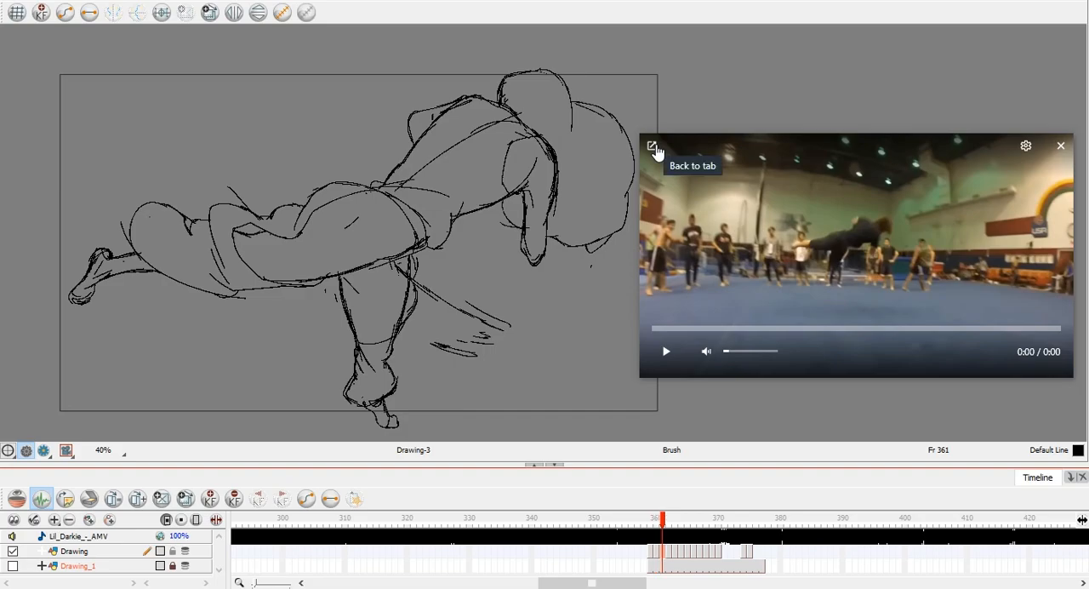
{"action": "left_click", "coordinate": [654, 147]}
{"action": "key", "text": "period"}
{"action": "key", "text": "comma"}
{"action": "key", "text": "period"}
{"action": "key", "text": "comma"}
{"action": "key", "text": "period"}
{"action": "key", "text": "comma"}
{"action": "key", "text": "period"}
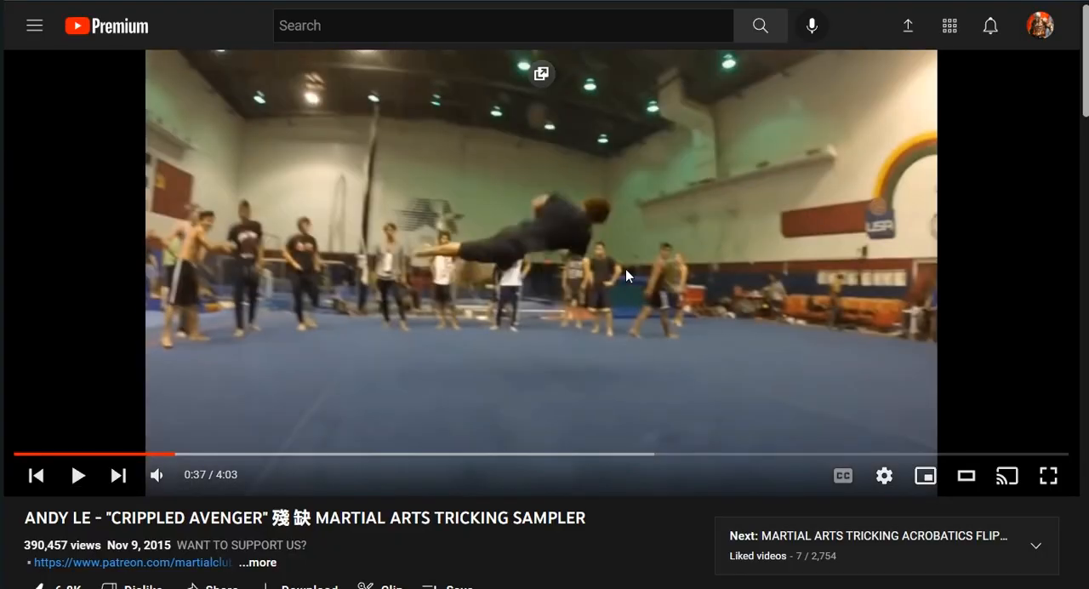
{"action": "key", "text": "comma"}
{"action": "key", "text": "period"}
{"action": "key", "text": "comma"}
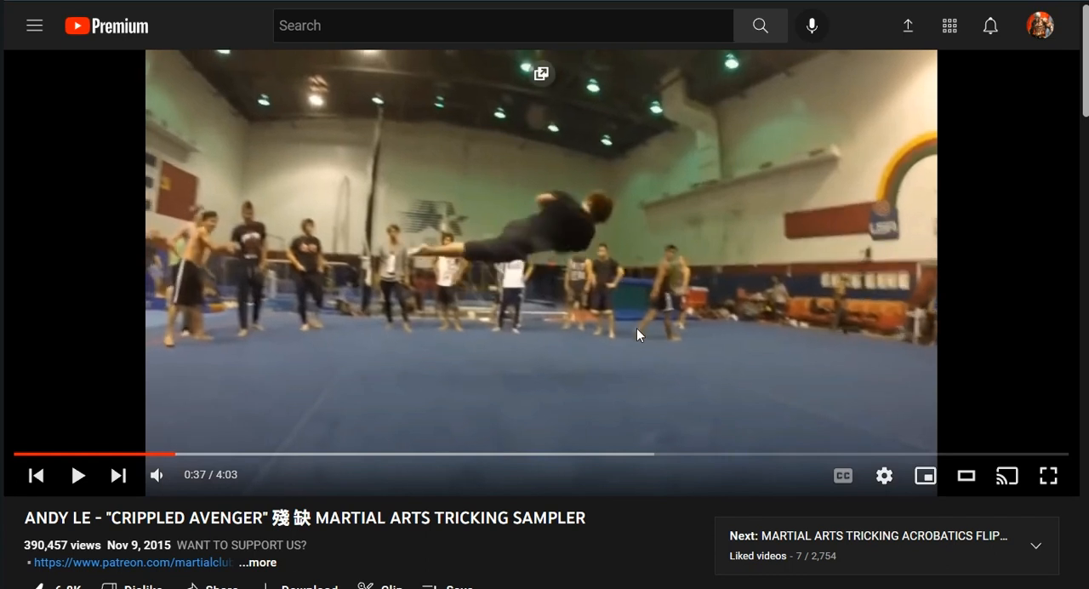
Advance the reference clip to the airborne pose with one leg raised and float it over the animation program again.
{"action": "key", "text": "period"}
{"action": "key", "text": "period"}
{"action": "key", "text": "comma"}
{"action": "key", "text": "period"}
{"action": "key", "text": "period"}
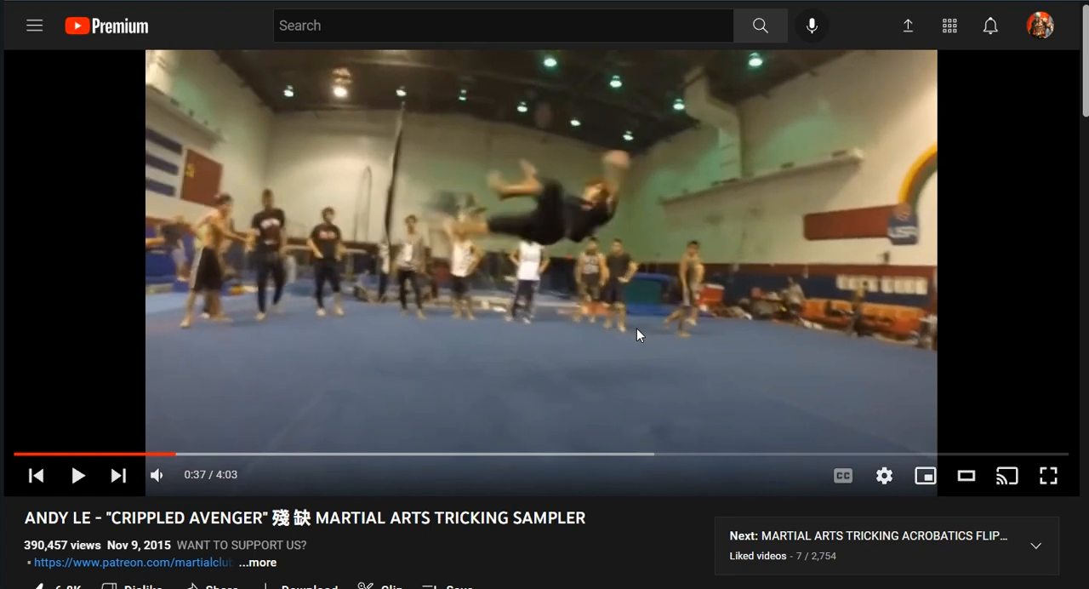
{"action": "key", "text": "period"}
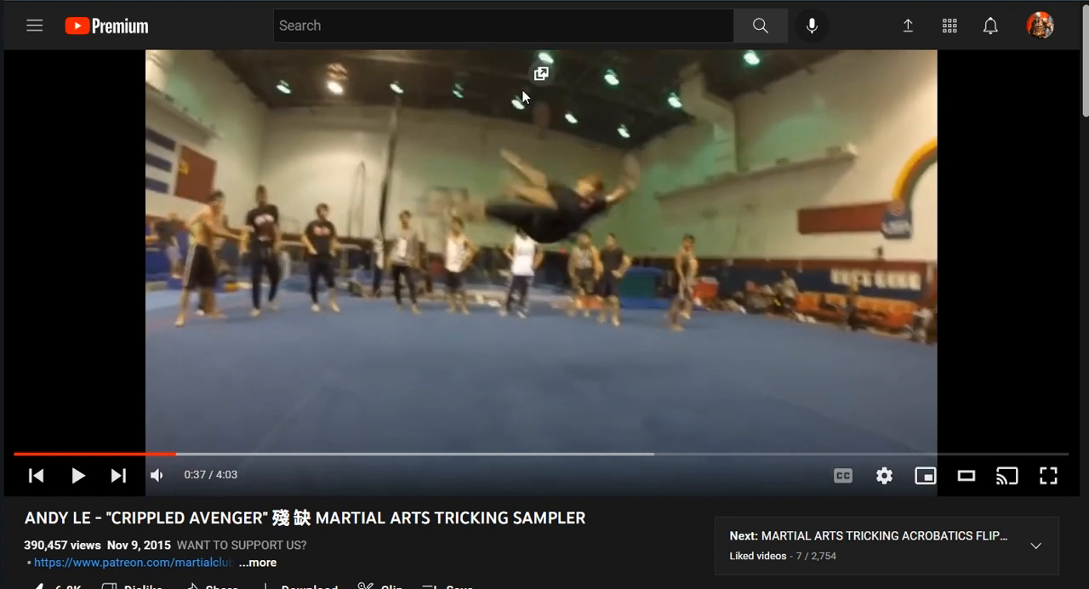
{"action": "left_click", "coordinate": [540, 77]}
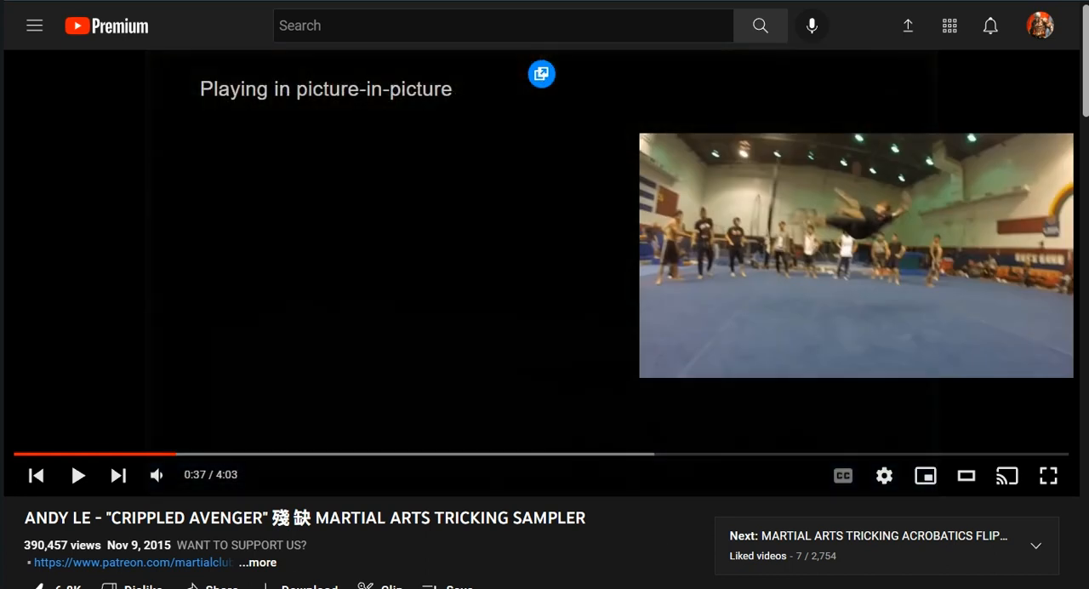
{"action": "key", "text": "alt+Tab"}
Go to the drawing at frame 363 and compare it with the preceding drawing and the reference pose.
{"action": "key", "text": "period"}
{"action": "key", "text": "period"}
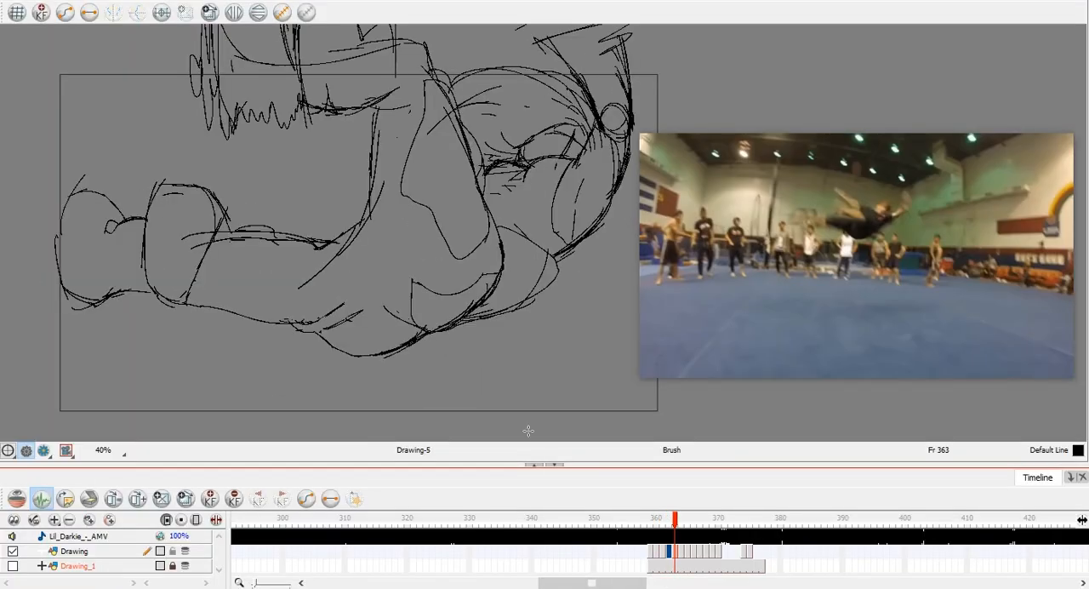
{"action": "mouse_move", "coordinate": [743, 235]}
{"action": "key", "text": "comma"}
{"action": "key", "text": "period"}
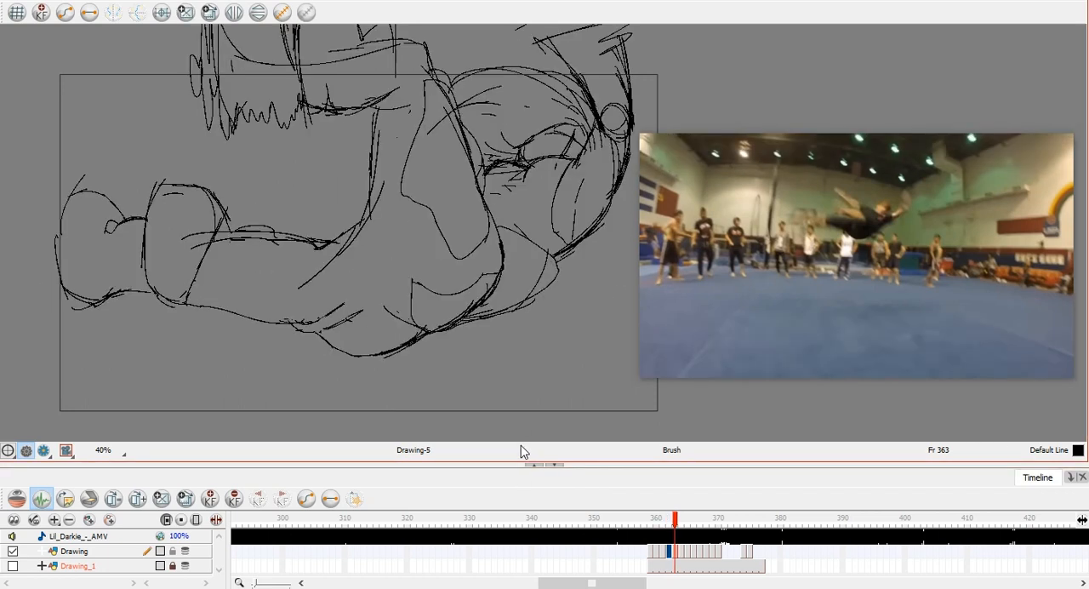
{"action": "key", "text": "comma"}
{"action": "key", "text": "period"}
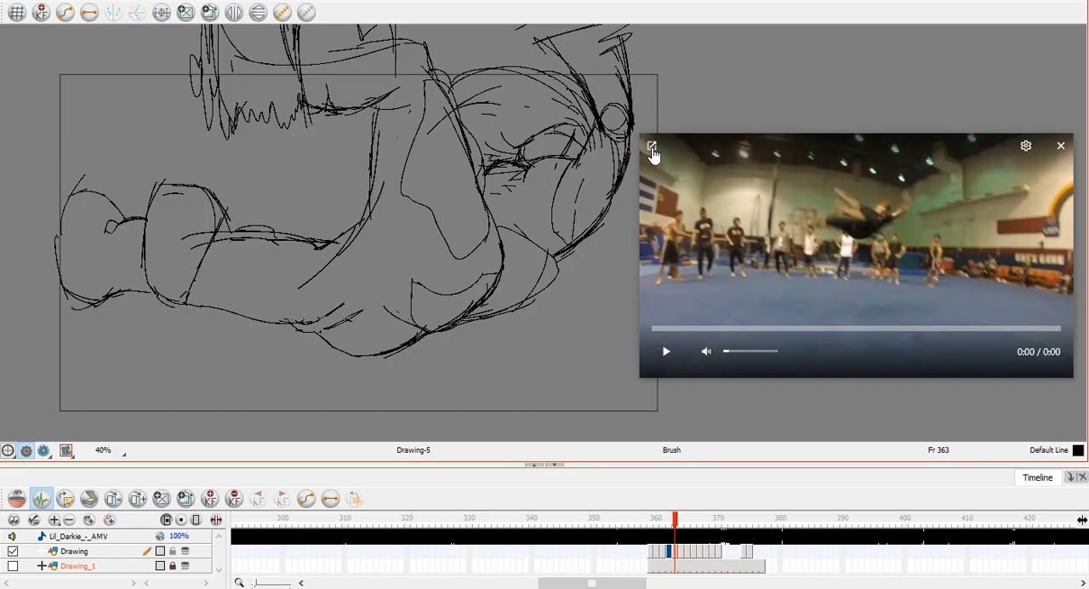
Advance the YouTube reference to the airborne pose with outstretched arms and float it beside the drawing again.
{"action": "left_click", "coordinate": [651, 149]}
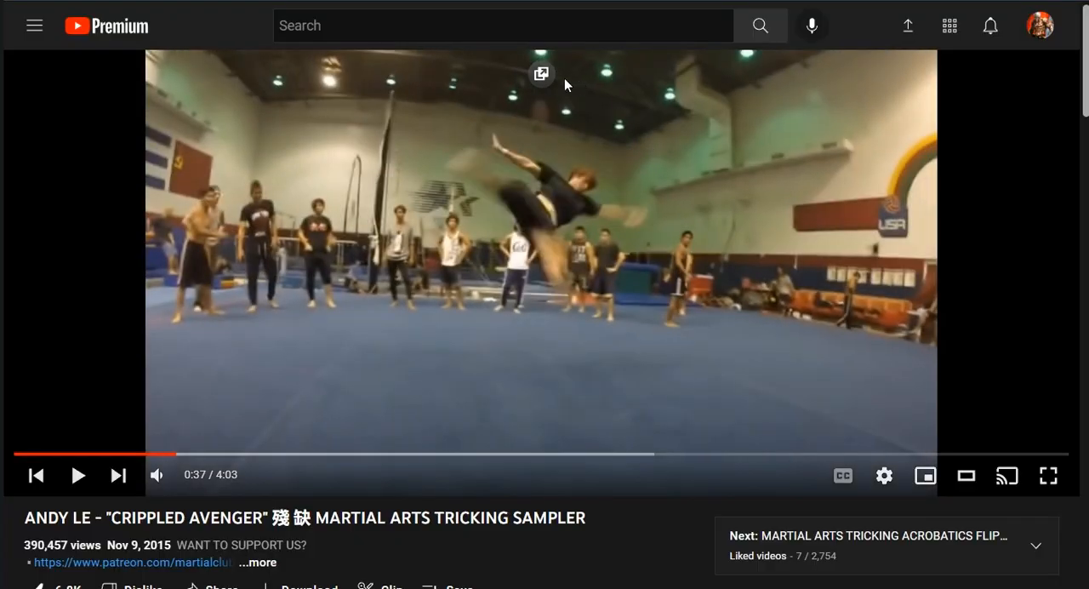
{"action": "left_click", "coordinate": [548, 78]}
{"action": "key", "text": "alt+Tab"}
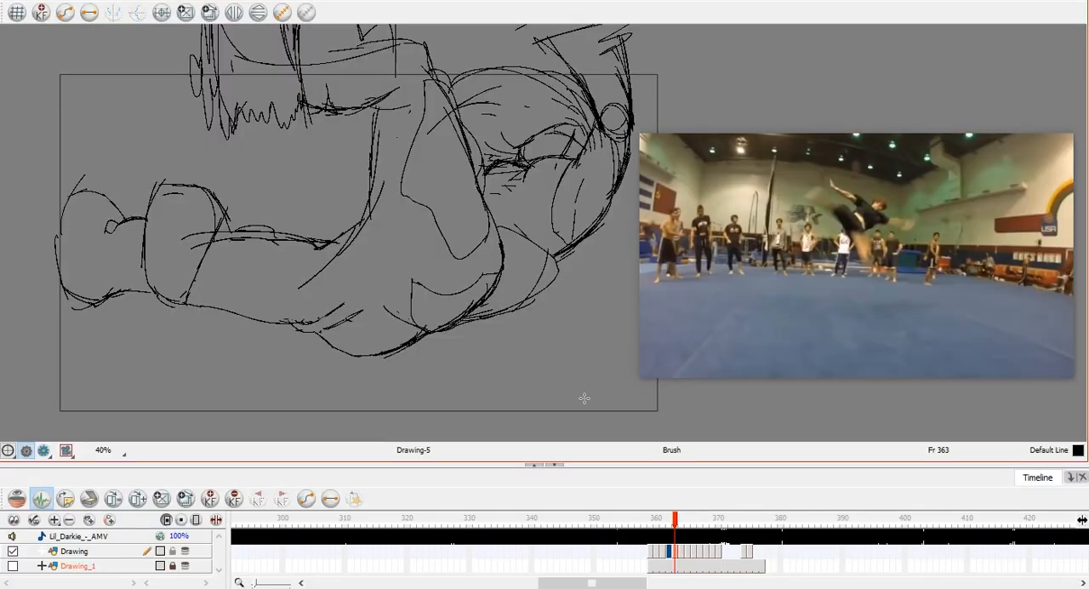
Go to the drawing at frame 364 and examine the whole figure alongside the reference pose.
{"action": "scroll", "coordinate": [542, 345], "scroll_direction": "down", "scroll_amount": 2}
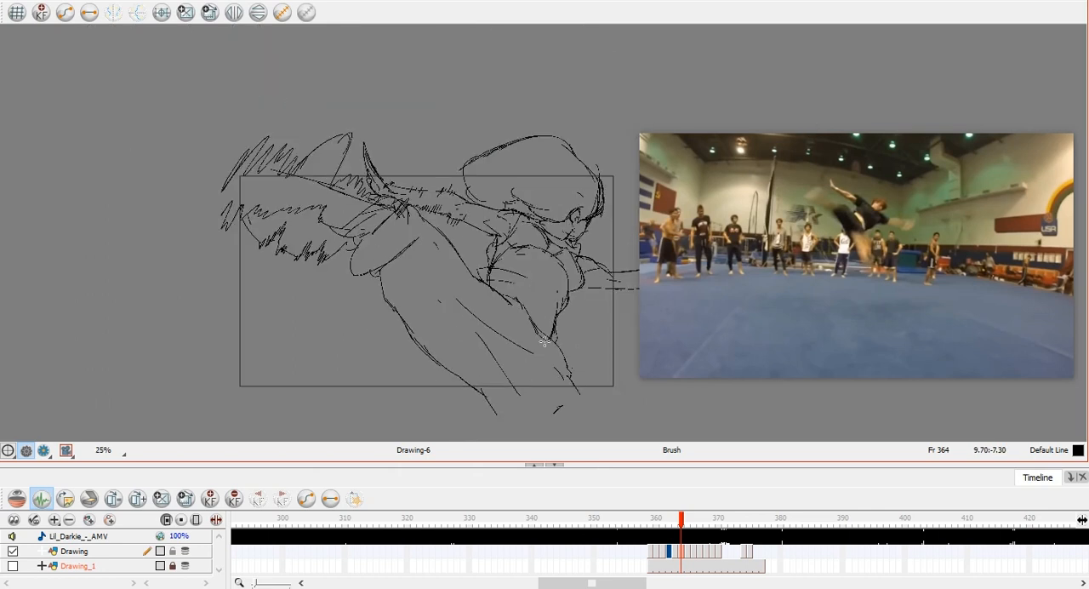
{"action": "scroll", "coordinate": [552, 334], "scroll_direction": "up", "scroll_amount": 1}
{"action": "key", "text": "space"}
{"action": "left_click_drag", "start_coordinate": [563, 314], "coordinate": [509, 283]}
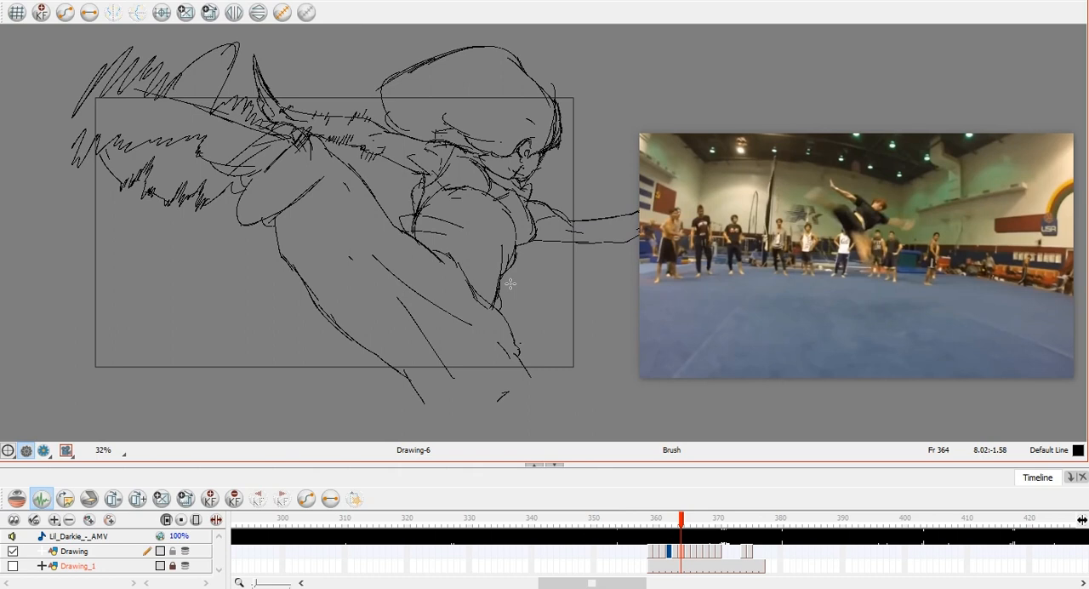
Go to the drawing at frame 365 and return the floating reference video to its browser tab.
{"action": "key", "text": "period"}
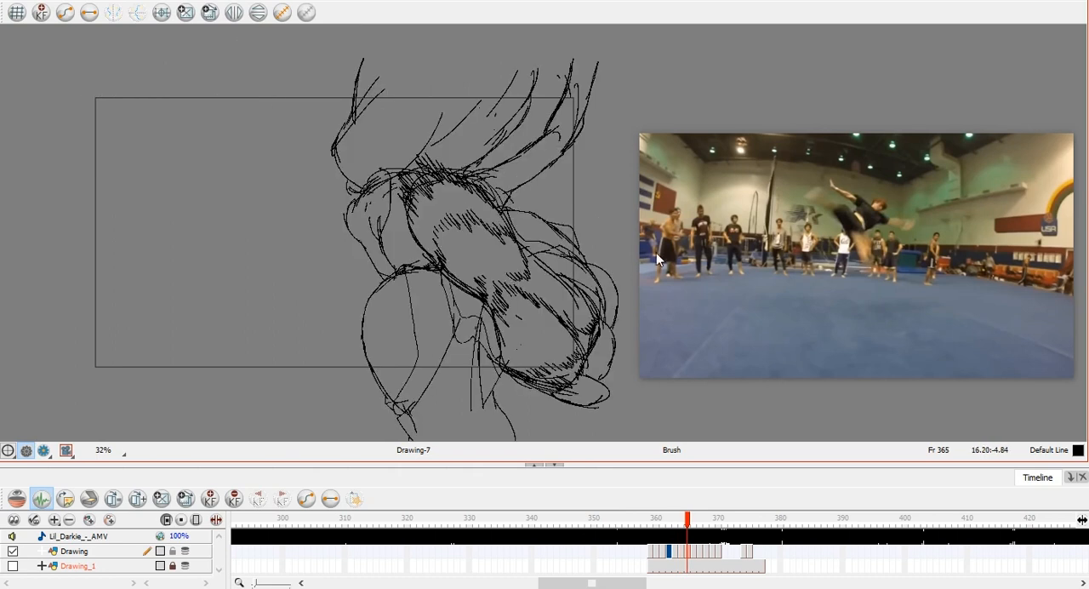
{"action": "mouse_move", "coordinate": [680, 175]}
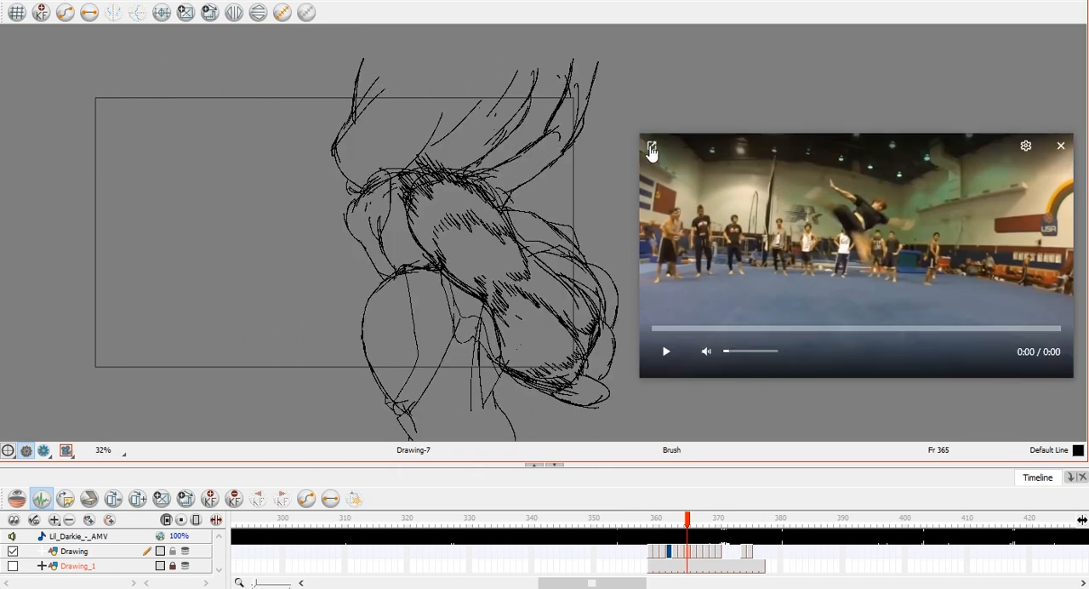
{"action": "left_click", "coordinate": [652, 148]}
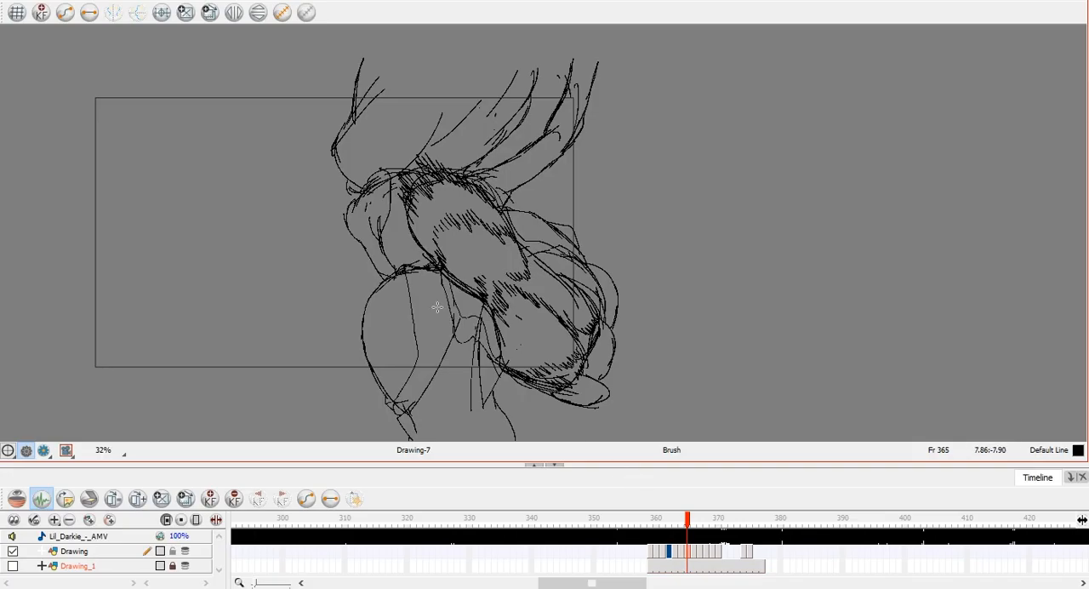
Go to the drawing at frame 366 and compare it with the drawing at frame 365.
{"action": "left_click_drag", "start_coordinate": [394, 297], "coordinate": [476, 293]}
{"action": "key", "text": "comma"}
{"action": "key", "text": "period"}
{"action": "key", "text": "period"}
{"action": "key", "text": "comma"}
{"action": "key", "text": "period"}
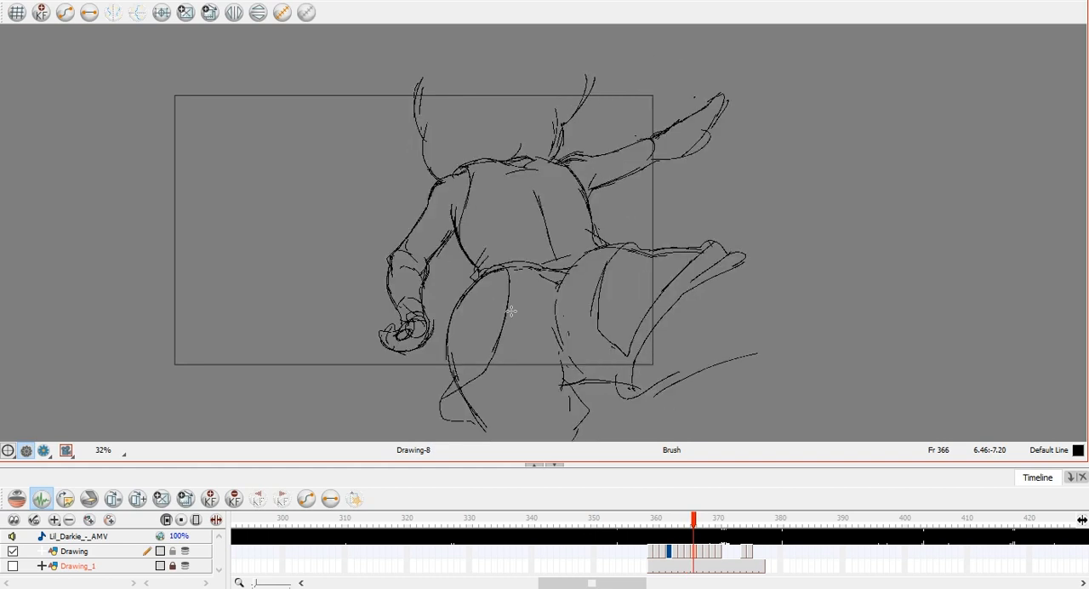
Go to the drawing at frame 367, compare it with frame 366 and examine the whole figure.
{"action": "key", "text": "comma"}
{"action": "key", "text": "period"}
{"action": "key", "text": "period"}
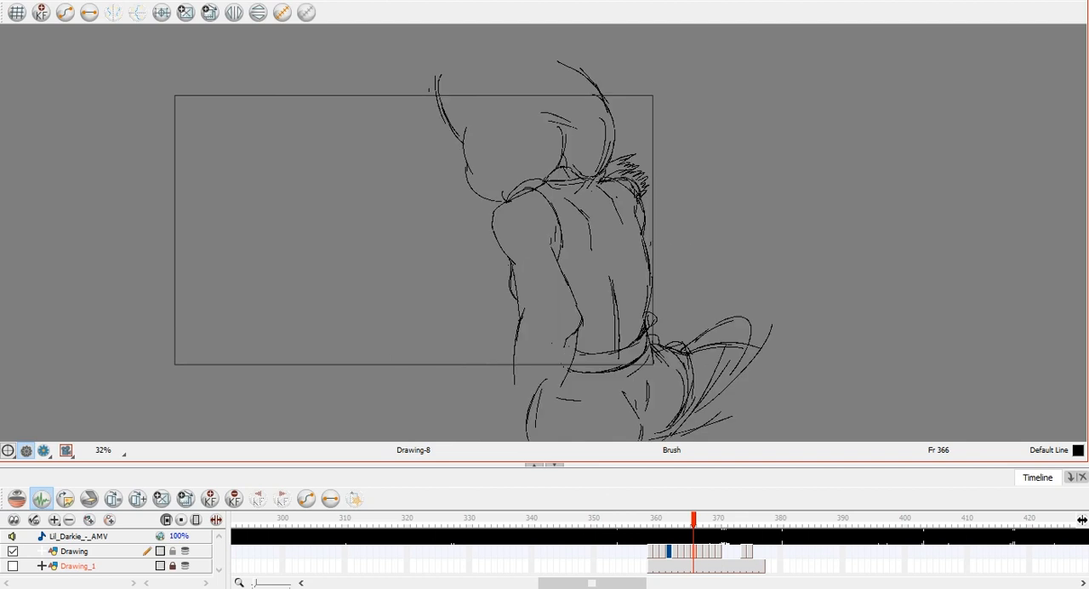
{"action": "key", "text": "comma"}
{"action": "key", "text": "period"}
{"action": "mouse_move", "coordinate": [692, 260]}
{"action": "left_mouse_down"}
{"action": "mouse_move", "coordinate": [638, 136]}
{"action": "mouse_move", "coordinate": [656, 63]}
{"action": "mouse_move", "coordinate": [651, 188]}
{"action": "left_mouse_up"}
{"action": "scroll", "coordinate": [655, 118], "scroll_direction": "down", "scroll_amount": 1}
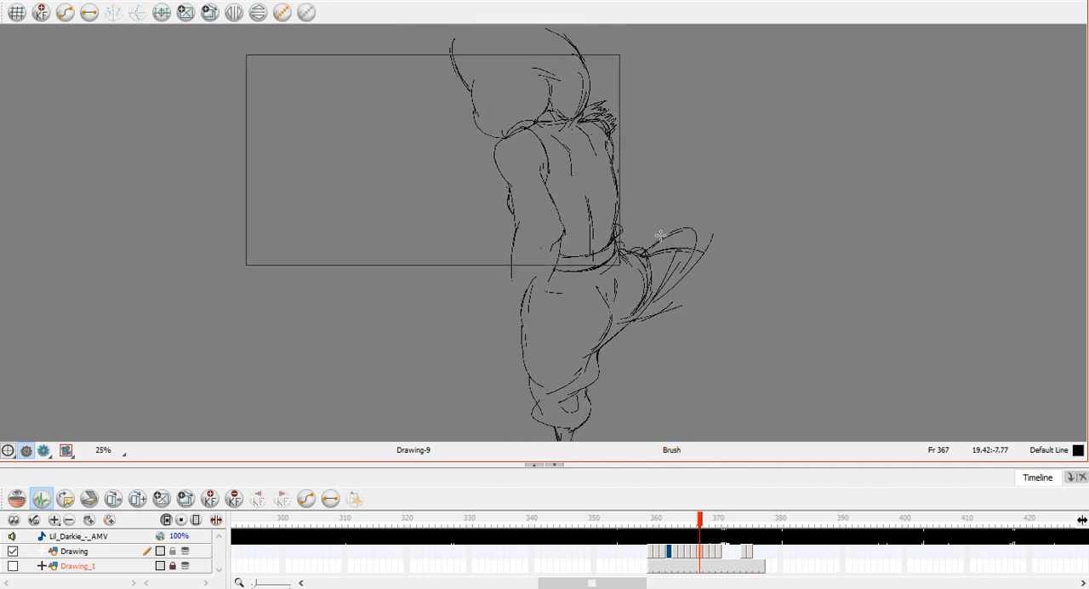
Show the Drawing_1 perspective grid layer, check the drawing at frame 368 against it and step back to frame 365.
{"action": "left_click", "coordinate": [13, 566]}
{"action": "key", "text": "period"}
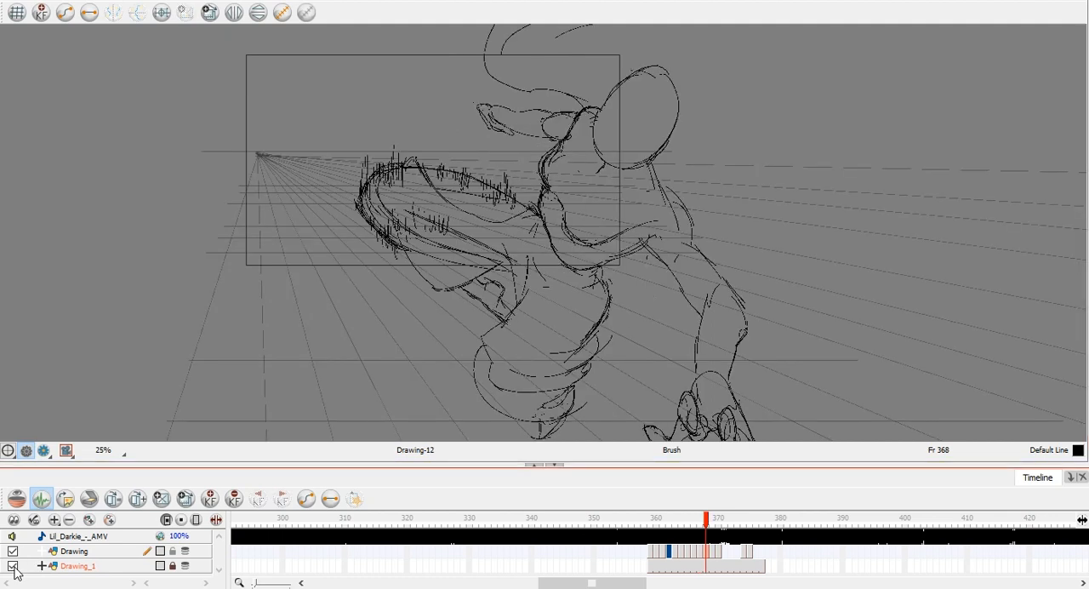
{"action": "key", "text": "comma"}
{"action": "key", "text": "period"}
{"action": "key", "text": "comma"}
{"action": "key", "text": "comma"}
{"action": "key", "text": "comma"}
{"action": "key", "text": "comma"}
{"action": "key", "text": "comma"}
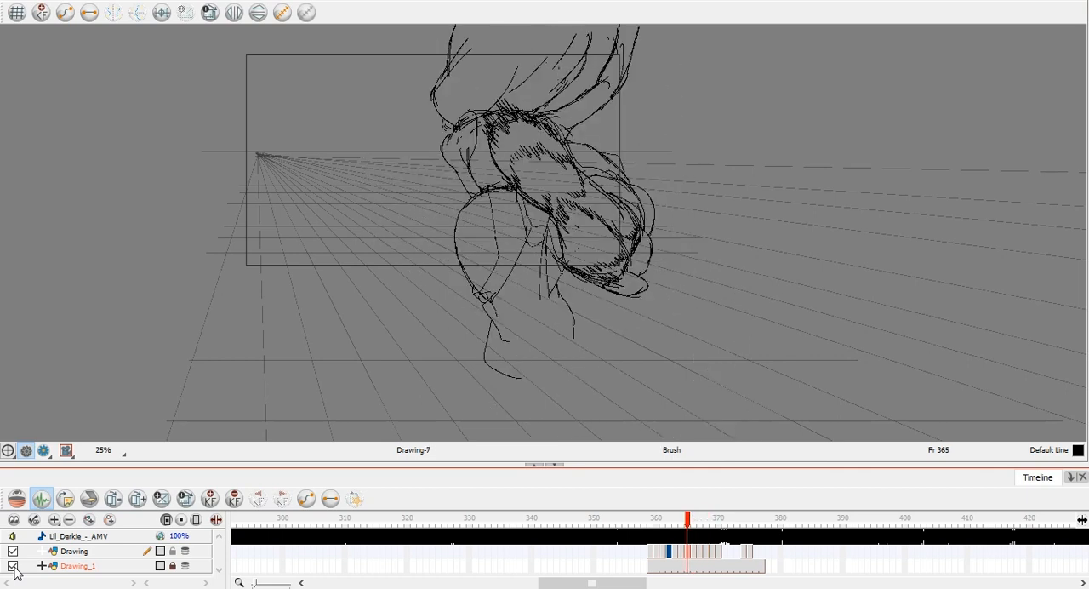
Step back to the earliest drawings and forward to frame 362, checking the poses against the perspective grid.
{"action": "key", "text": "comma"}
{"action": "key", "text": "comma"}
{"action": "key", "text": "comma"}
{"action": "key", "text": "comma"}
{"action": "key", "text": "period"}
{"action": "key", "text": "comma"}
{"action": "key", "text": "period"}
{"action": "key", "text": "period"}
{"action": "key", "text": "period"}
{"action": "key", "text": "period"}
{"action": "key", "text": "period"}
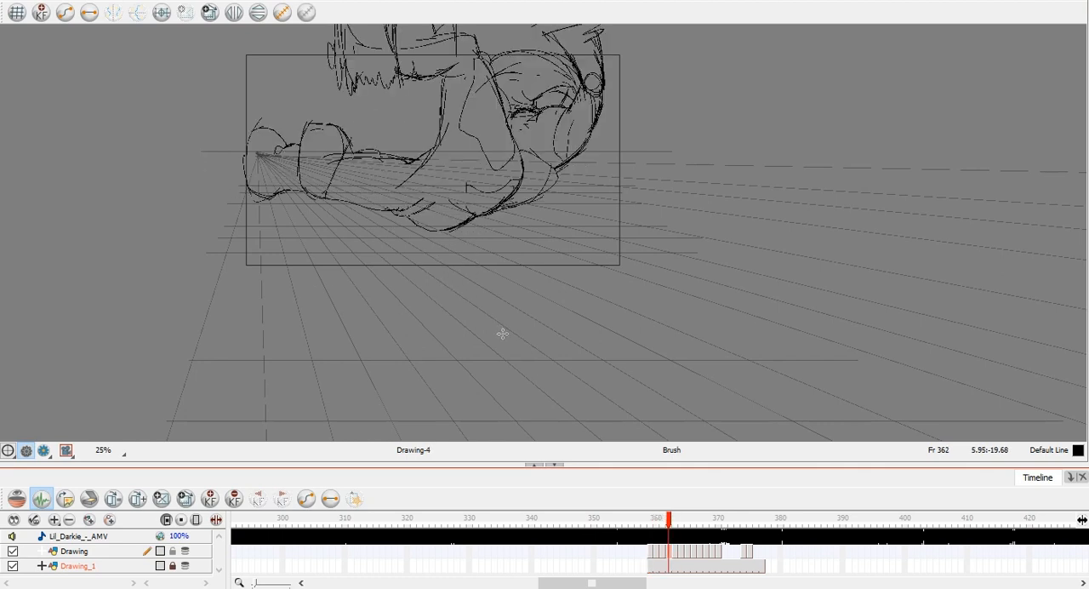
Advance to frame 368 and examine the whole drawing together with the perspective grid.
{"action": "key", "text": "period"}
{"action": "key", "text": "period"}
{"action": "key", "text": "period"}
{"action": "key", "text": "period"}
{"action": "key", "text": "period"}
{"action": "key", "text": "space"}
{"action": "left_click_drag", "start_coordinate": [642, 352], "coordinate": [622, 311]}
{"action": "scroll", "coordinate": [613, 309], "scroll_direction": "down", "scroll_amount": 1}
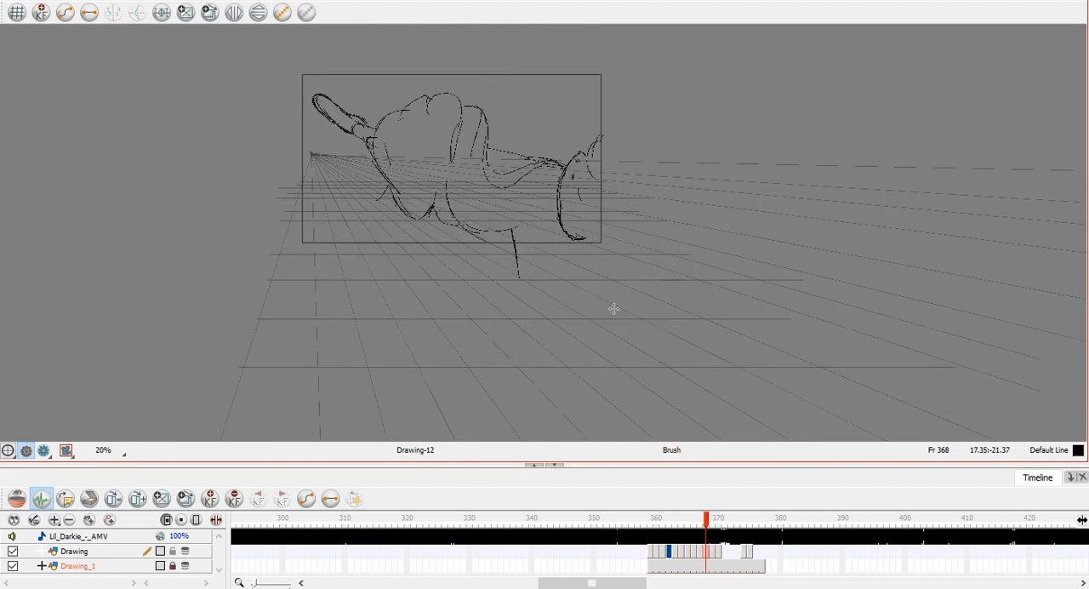
Compare the drawings around frame 368 and step back to frame 365 over the perspective grid.
{"action": "key", "text": "period"}
{"action": "key", "text": "comma"}
{"action": "key", "text": "period"}
{"action": "key", "text": "comma"}
{"action": "key", "text": "comma"}
{"action": "key", "text": "comma"}
{"action": "key", "text": "comma"}
{"action": "key", "text": "comma"}
{"action": "key", "text": "comma"}
{"action": "key", "text": "comma"}
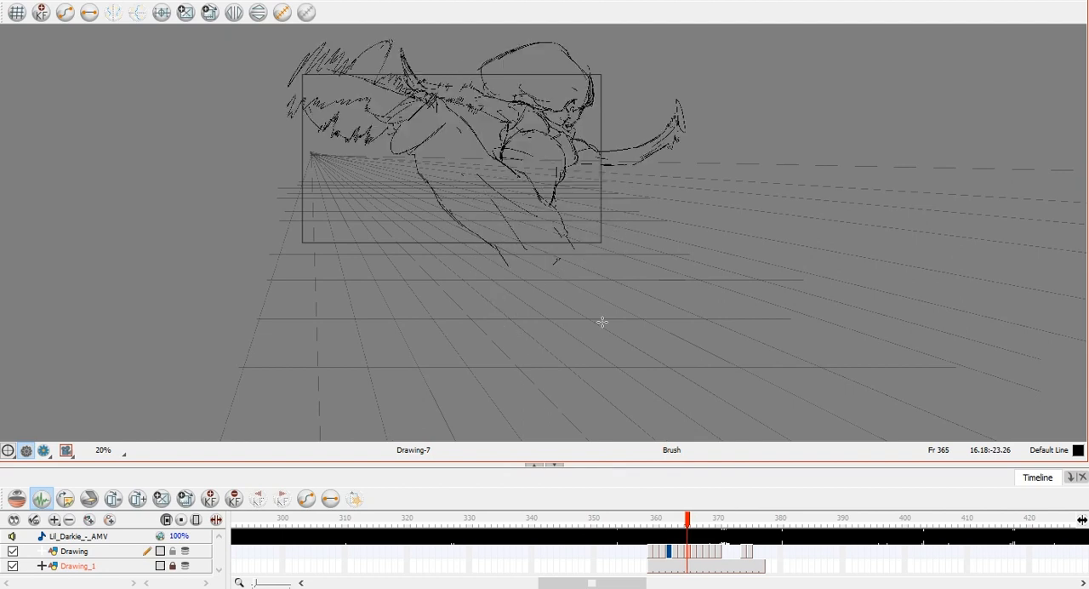
Step through the drawings from the start of the sequence to frame 370 against the perspective grid.
{"action": "key", "text": "comma"}
{"action": "key", "text": "comma"}
{"action": "key", "text": "comma"}
{"action": "key", "text": "comma"}
{"action": "key", "text": "period"}
{"action": "key", "text": "period"}
{"action": "key", "text": "period"}
{"action": "key", "text": "period"}
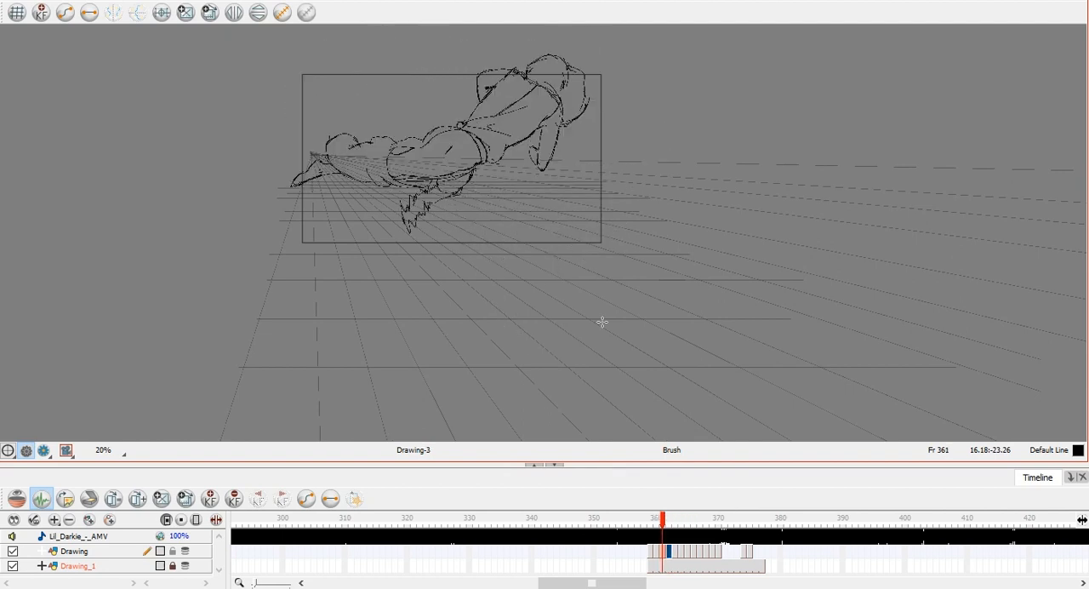
{"action": "key", "text": "period"}
{"action": "key", "text": "period"}
{"action": "key", "text": "period"}
{"action": "key", "text": "period"}
{"action": "key", "text": "period"}
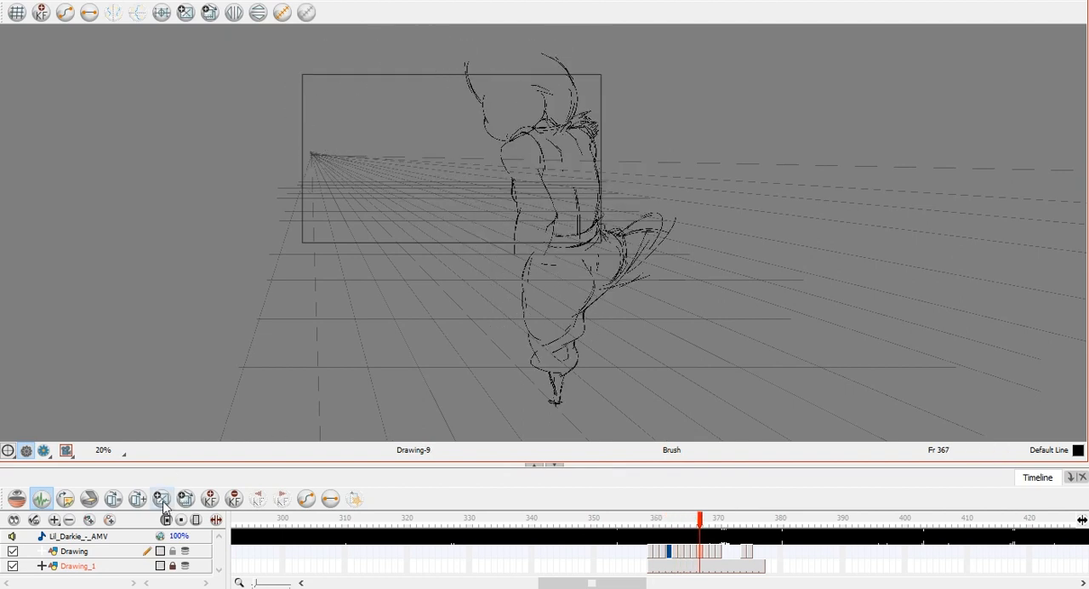
{"action": "key", "text": "period"}
{"action": "key", "text": "period"}
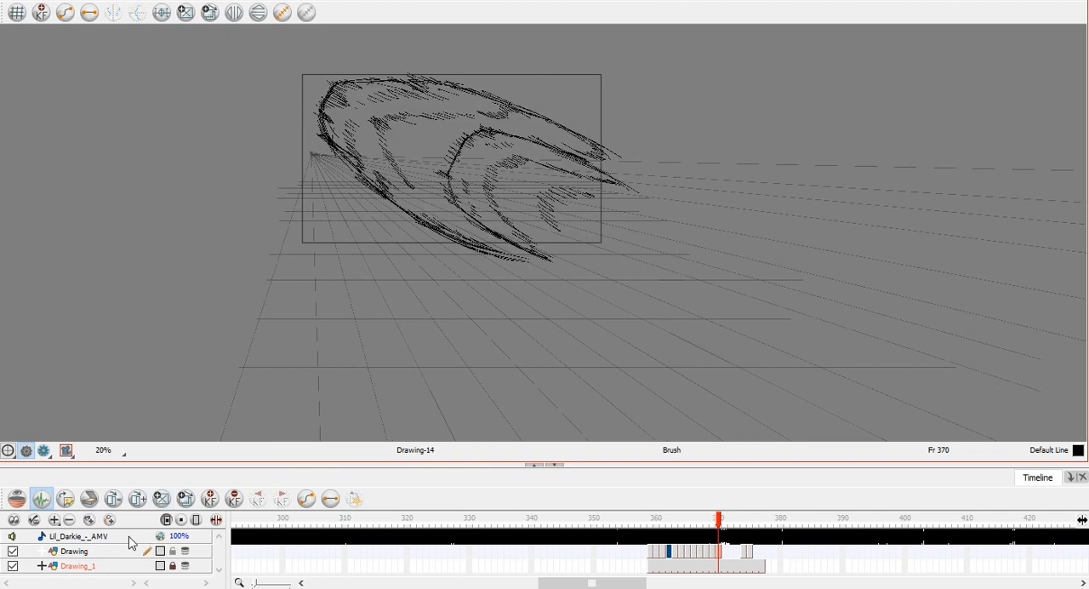
Hide the Drawing_1 perspective grid layer and step back to the first drawing at frame 359.
{"action": "left_click", "coordinate": [12, 566]}
{"action": "key", "text": "comma"}
{"action": "key", "text": "comma"}
{"action": "key", "text": "comma"}
{"action": "key", "text": "comma"}
{"action": "key", "text": "comma"}
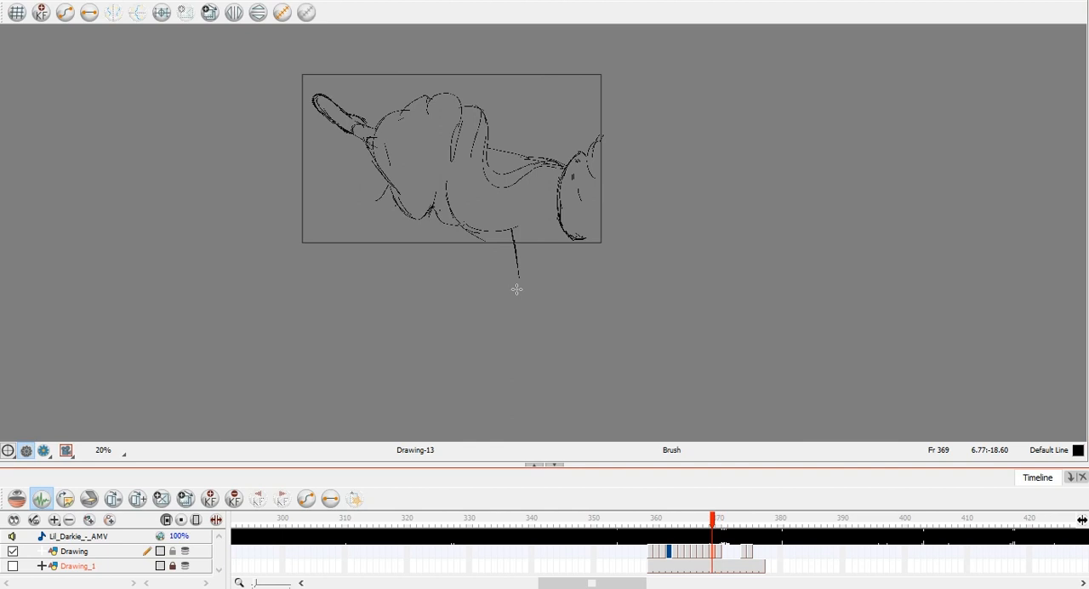
{"action": "key", "text": "comma"}
{"action": "key", "text": "comma"}
{"action": "key", "text": "comma"}
{"action": "key", "text": "comma"}
{"action": "key", "text": "comma"}
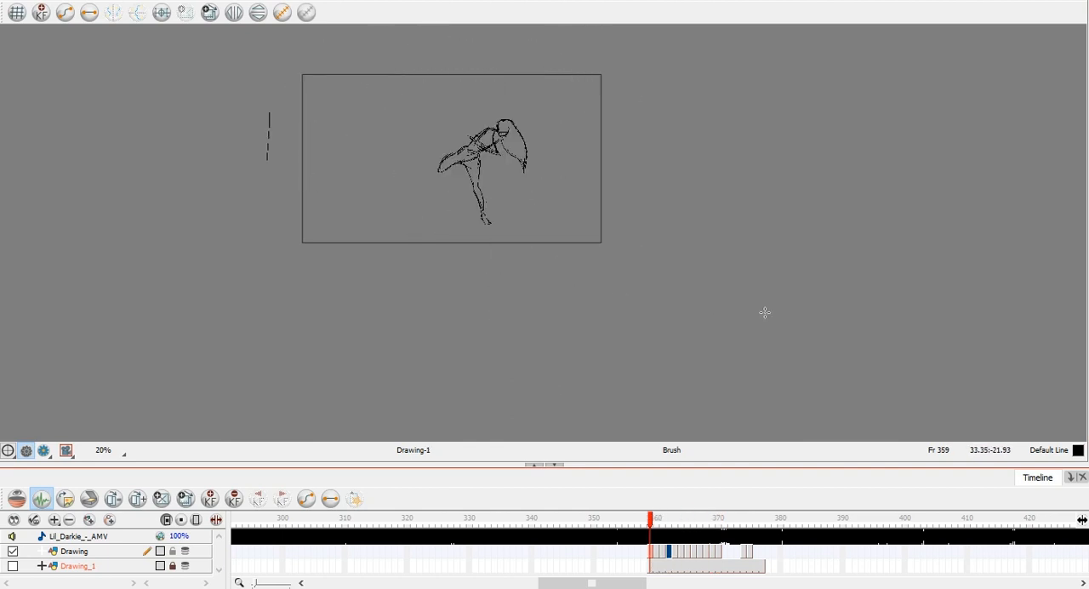
Flip repeatedly back and forth through the drawings between frames 359 and 368 to study the whole motion.
{"action": "key", "text": "period"}
{"action": "key", "text": "period"}
{"action": "key", "text": "period"}
{"action": "key", "text": "period"}
{"action": "key", "text": "period"}
{"action": "key", "text": "period"}
{"action": "key", "text": "period"}
{"action": "key", "text": "period"}
{"action": "key", "text": "period"}
{"action": "key", "text": "period"}
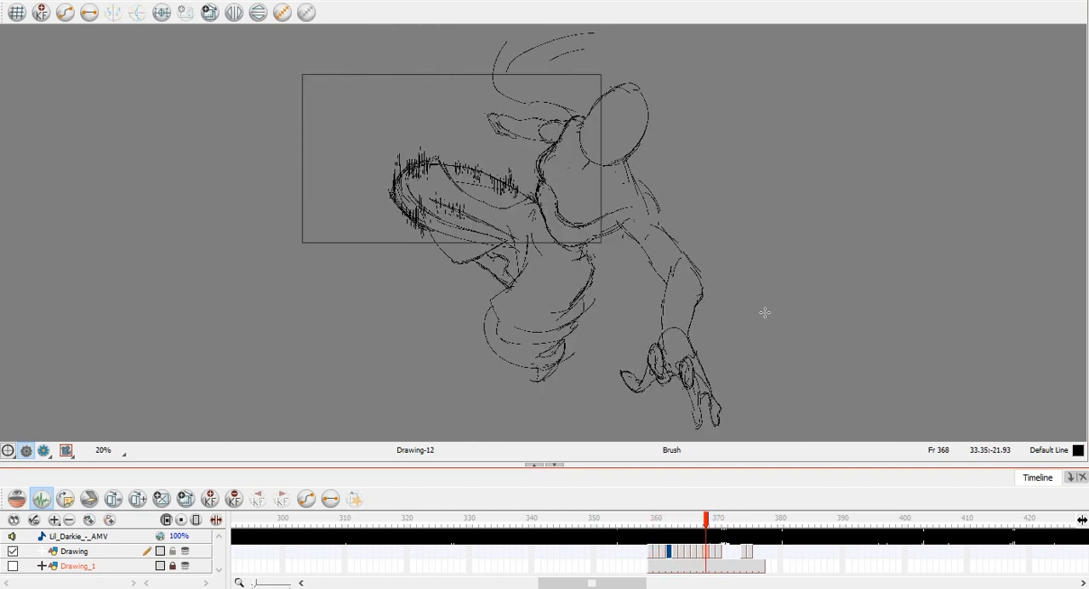
{"action": "key", "text": "comma"}
{"action": "key", "text": "comma"}
{"action": "key", "text": "comma"}
{"action": "key", "text": "comma"}
{"action": "key", "text": "comma"}
{"action": "key", "text": "comma"}
{"action": "key", "text": "comma"}
{"action": "key", "text": "comma"}
{"action": "key", "text": "comma"}
{"action": "key", "text": "comma"}
{"action": "key", "text": "period"}
{"action": "key", "text": "period"}
{"action": "key", "text": "period"}
{"action": "key", "text": "period"}
{"action": "key", "text": "period"}
{"action": "key", "text": "period"}
{"action": "key", "text": "period"}
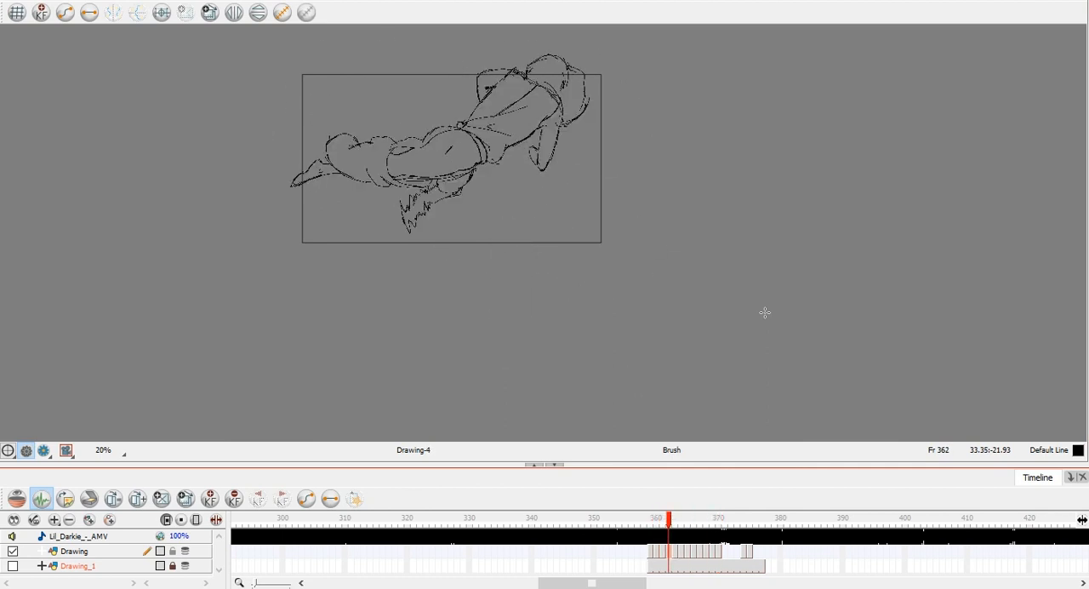
{"action": "key", "text": "period"}
{"action": "key", "text": "period"}
{"action": "key", "text": "period"}
{"action": "key", "text": "comma"}
{"action": "key", "text": "comma"}
{"action": "key", "text": "comma"}
{"action": "key", "text": "comma"}
{"action": "key", "text": "comma"}
{"action": "key", "text": "period"}
{"action": "key", "text": "period"}
Advance past the empty frames to the drawing at frame 374.
{"action": "key", "text": "period"}
{"action": "key", "text": "comma"}
{"action": "key", "text": "comma"}
{"action": "key", "text": "comma"}
{"action": "key", "text": "comma"}
{"action": "key", "text": "comma"}
{"action": "key", "text": "comma"}
{"action": "key", "text": "comma"}
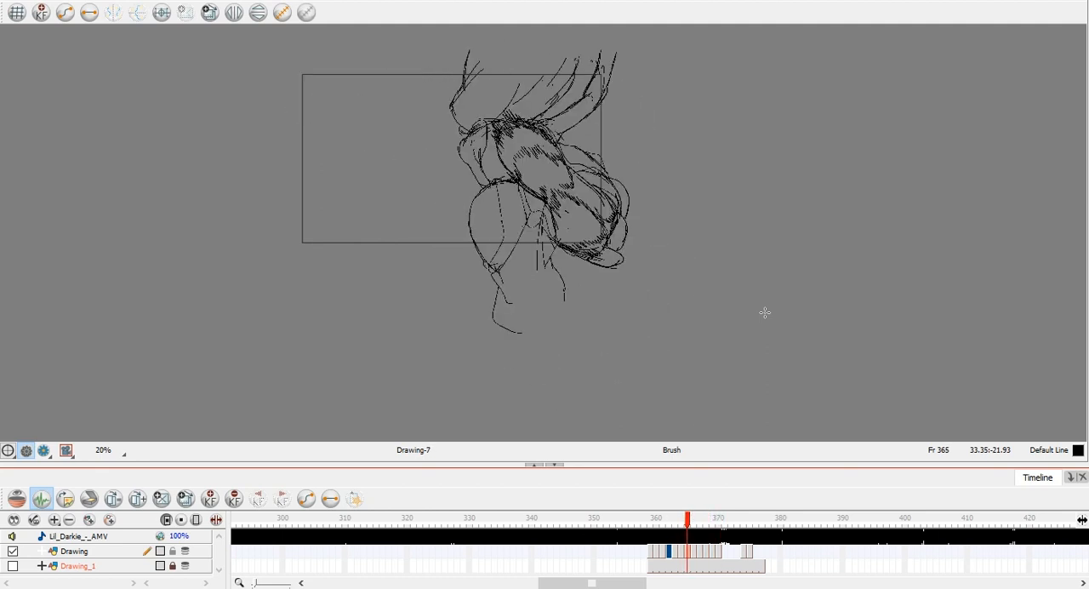
{"action": "key", "text": "period"}
{"action": "key", "text": "period"}
{"action": "key", "text": "period"}
{"action": "key", "text": "period"}
{"action": "key", "text": "period"}
{"action": "key", "text": "period"}
{"action": "key", "text": "period"}
{"action": "key", "text": "period"}
{"action": "key", "text": "period"}
{"action": "key", "text": "period"}
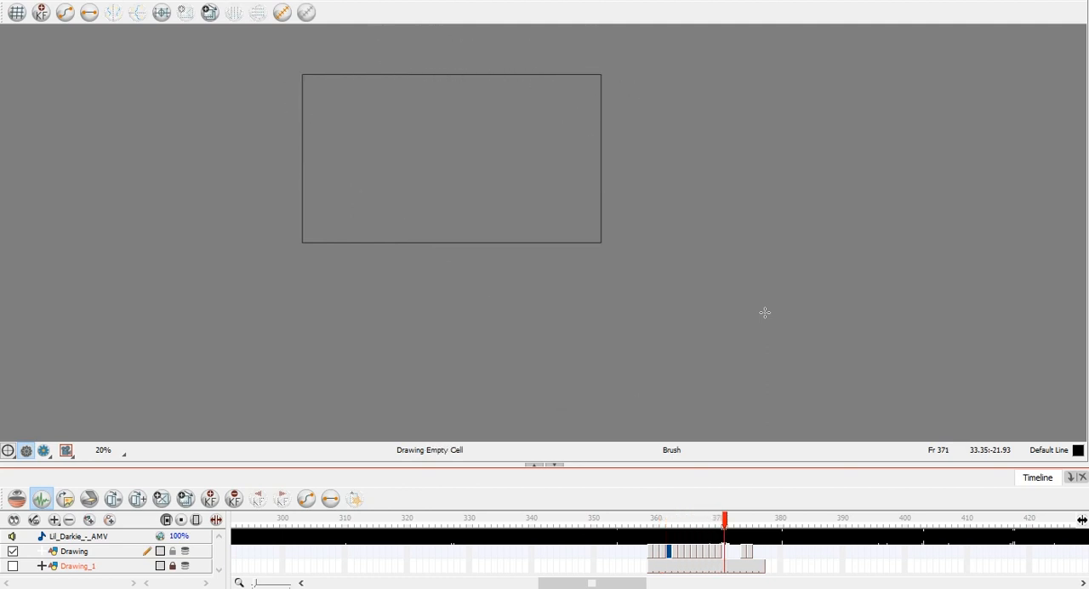
{"action": "key", "text": "period"}
{"action": "key", "text": "period"}
{"action": "key", "text": "period"}
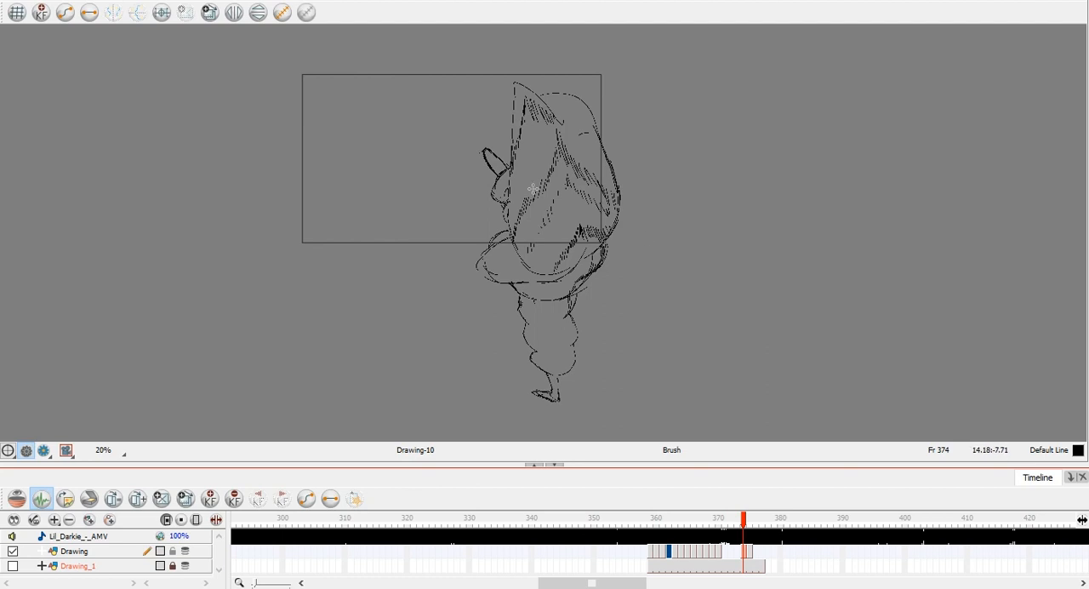
Compare the drawings at frames 367 and 374 by switching repeatedly between them.
{"action": "scroll", "coordinate": [514, 174], "scroll_direction": "up", "scroll_amount": 1}
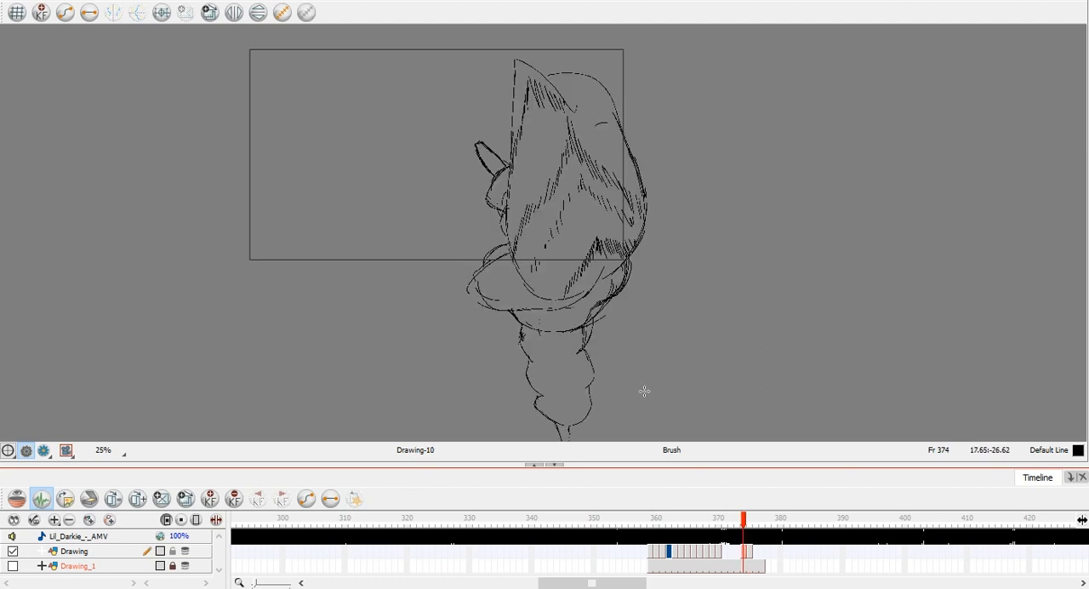
{"action": "left_click", "coordinate": [703, 557]}
{"action": "key", "text": "comma"}
{"action": "key", "text": "period"}
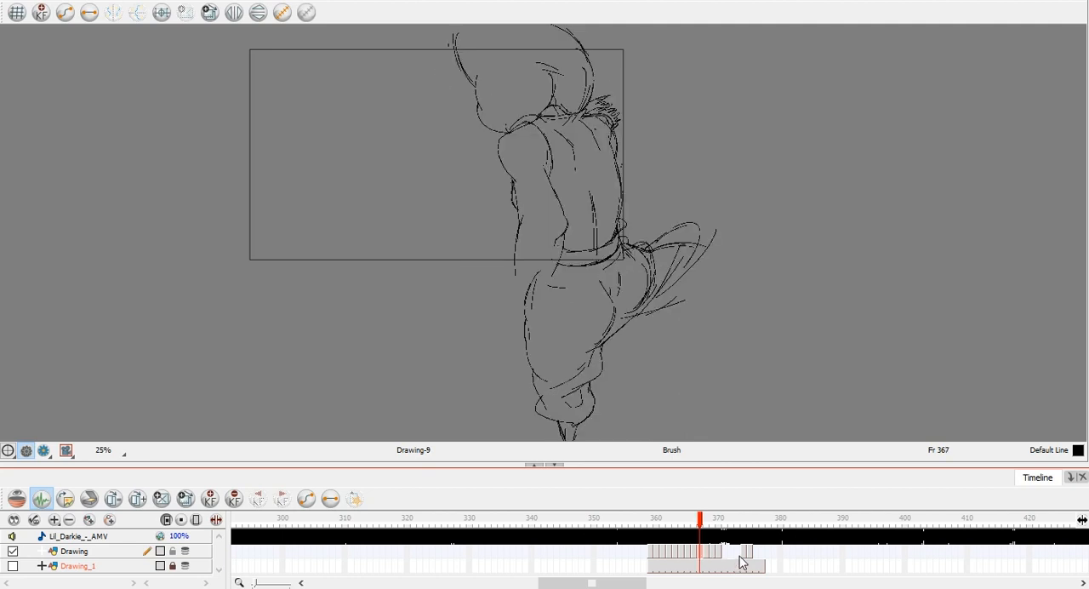
{"action": "left_click", "coordinate": [745, 558]}
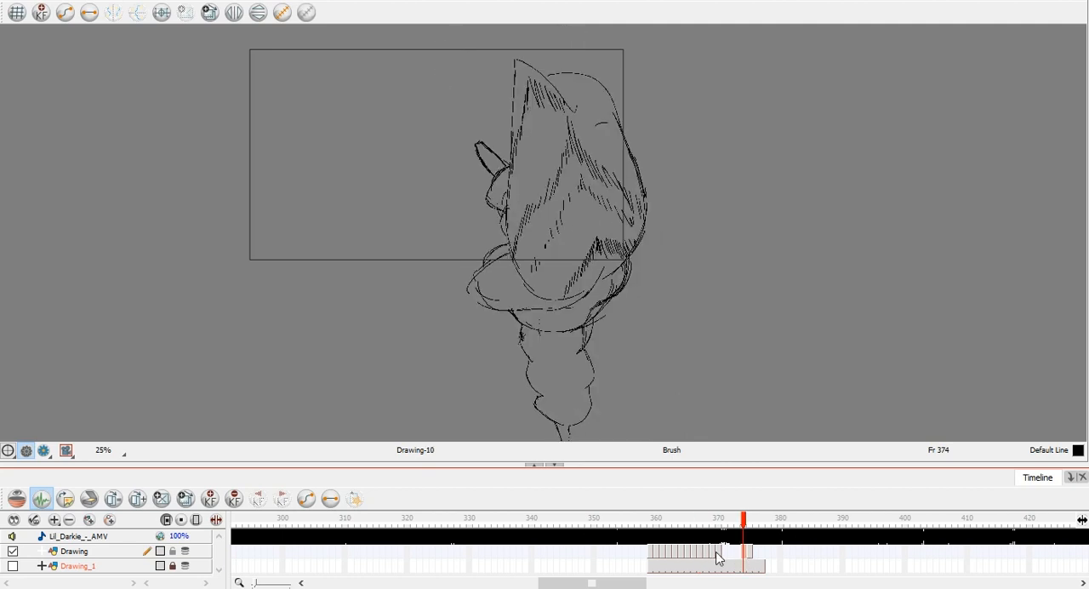
{"action": "left_click", "coordinate": [708, 557]}
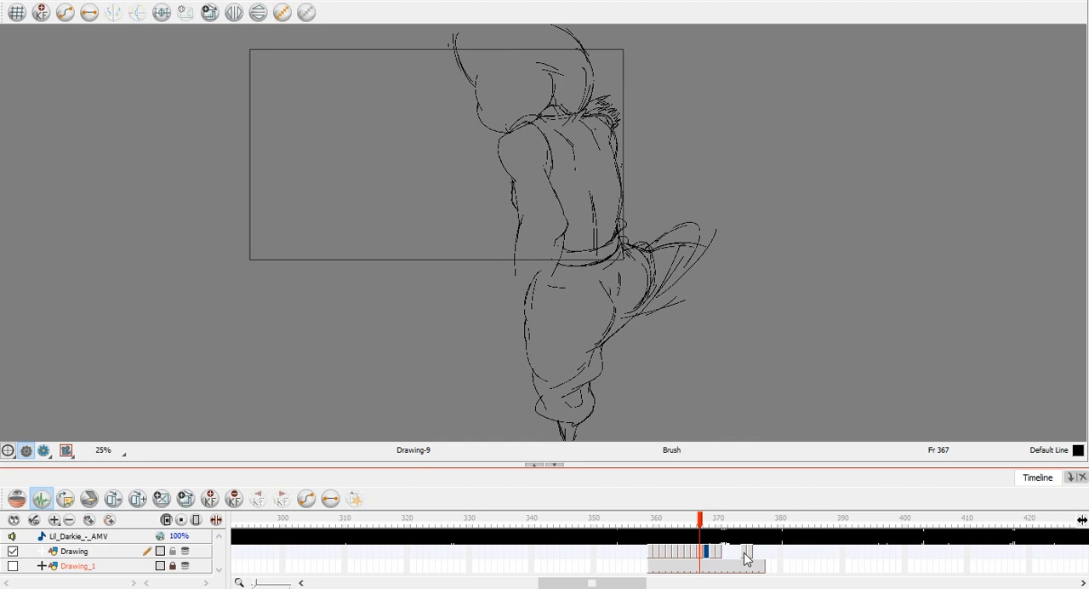
{"action": "left_click", "coordinate": [745, 553]}
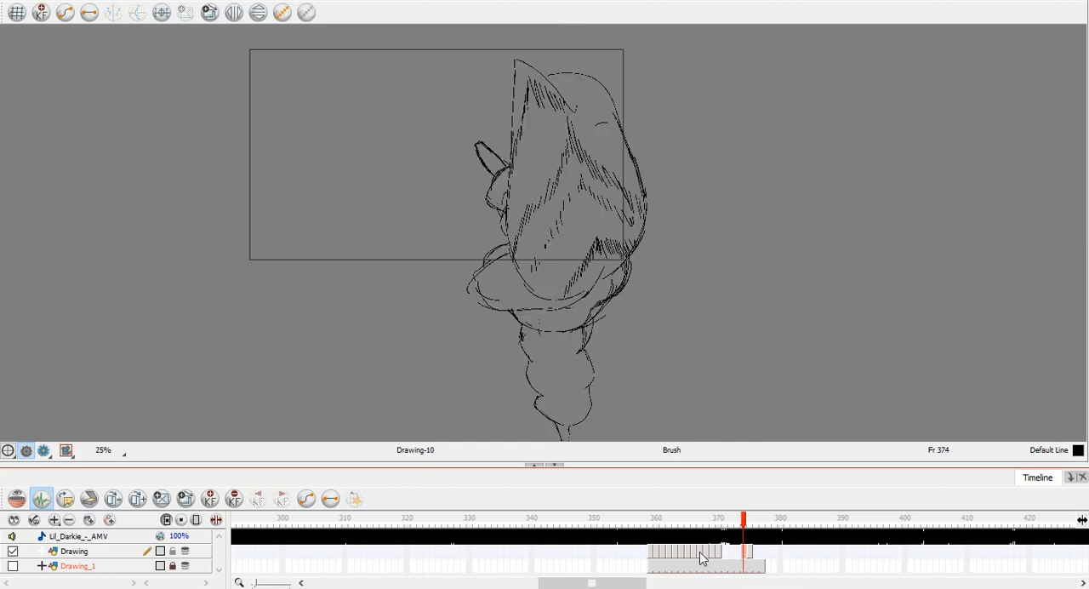
{"action": "left_click", "coordinate": [703, 555]}
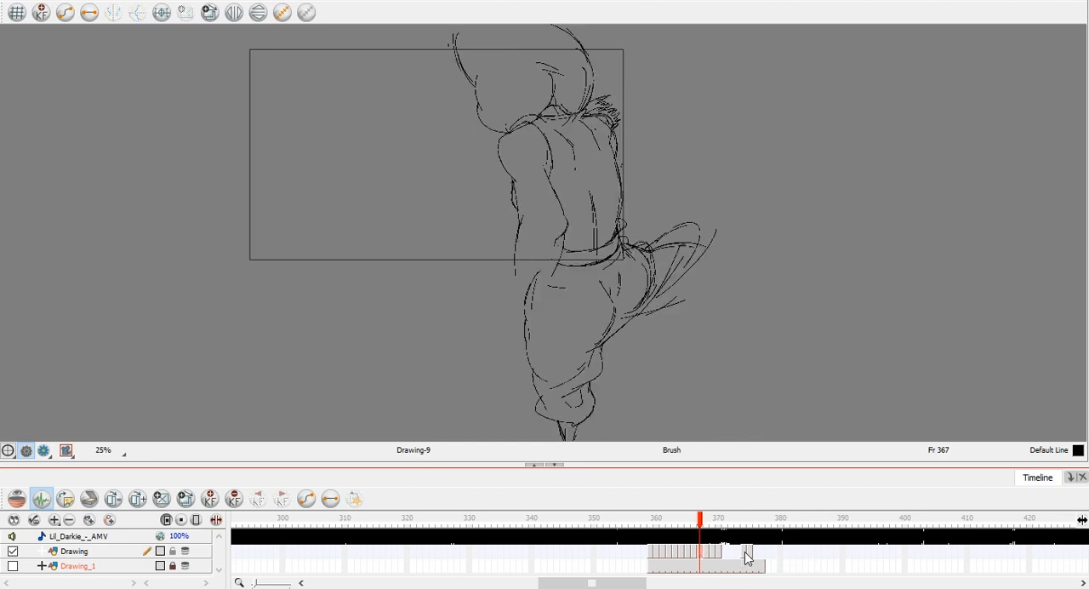
{"action": "left_click", "coordinate": [747, 555]}
{"action": "left_click", "coordinate": [703, 557]}
{"action": "left_click", "coordinate": [744, 553]}
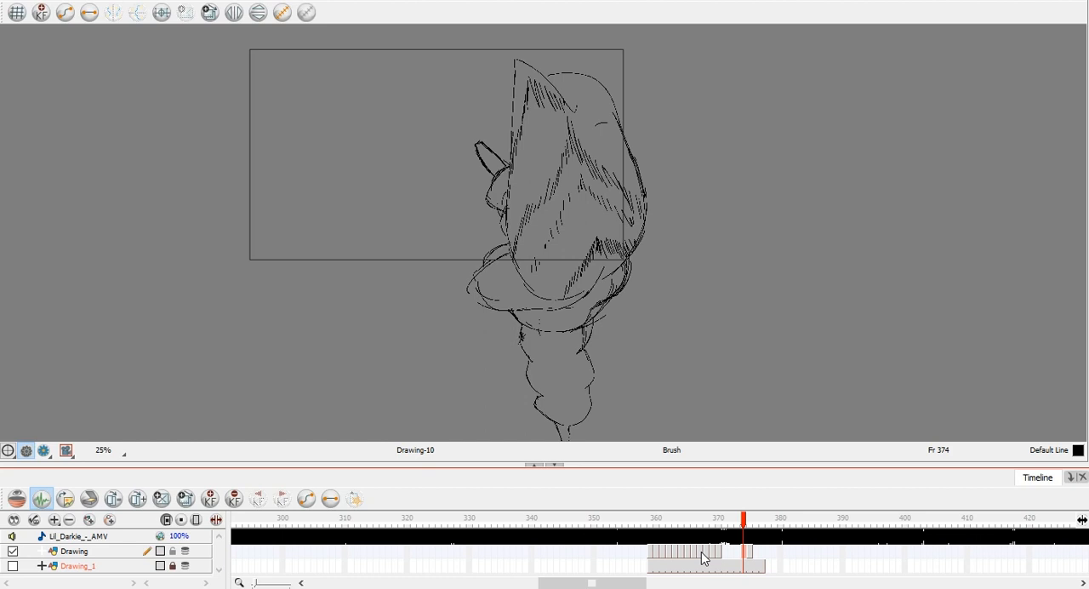
{"action": "left_click", "coordinate": [703, 557]}
Flip back and forth through the drawings around frame 367 and on to the motion smear at frame 370.
{"action": "key", "text": "period"}
{"action": "key", "text": "comma"}
{"action": "key", "text": "period"}
{"action": "key", "text": "comma"}
{"action": "key", "text": "comma"}
{"action": "key", "text": "comma"}
{"action": "key", "text": "comma"}
{"action": "key", "text": "comma"}
{"action": "key", "text": "comma"}
{"action": "key", "text": "comma"}
{"action": "key", "text": "comma"}
{"action": "key", "text": "comma"}
{"action": "key", "text": "period"}
{"action": "key", "text": "period"}
{"action": "key", "text": "period"}
{"action": "key", "text": "period"}
{"action": "key", "text": "period"}
{"action": "key", "text": "period"}
{"action": "key", "text": "period"}
{"action": "key", "text": "period"}
{"action": "key", "text": "period"}
{"action": "key", "text": "period"}
{"action": "key", "text": "period"}
{"action": "key", "text": "period"}
{"action": "key", "text": "comma"}
{"action": "key", "text": "comma"}
{"action": "key", "text": "comma"}
{"action": "key", "text": "comma"}
{"action": "key", "text": "comma"}
{"action": "key", "text": "comma"}
{"action": "key", "text": "comma"}
{"action": "key", "text": "period"}
{"action": "key", "text": "period"}
{"action": "key", "text": "period"}
{"action": "key", "text": "period"}
{"action": "key", "text": "period"}
{"action": "key", "text": "period"}
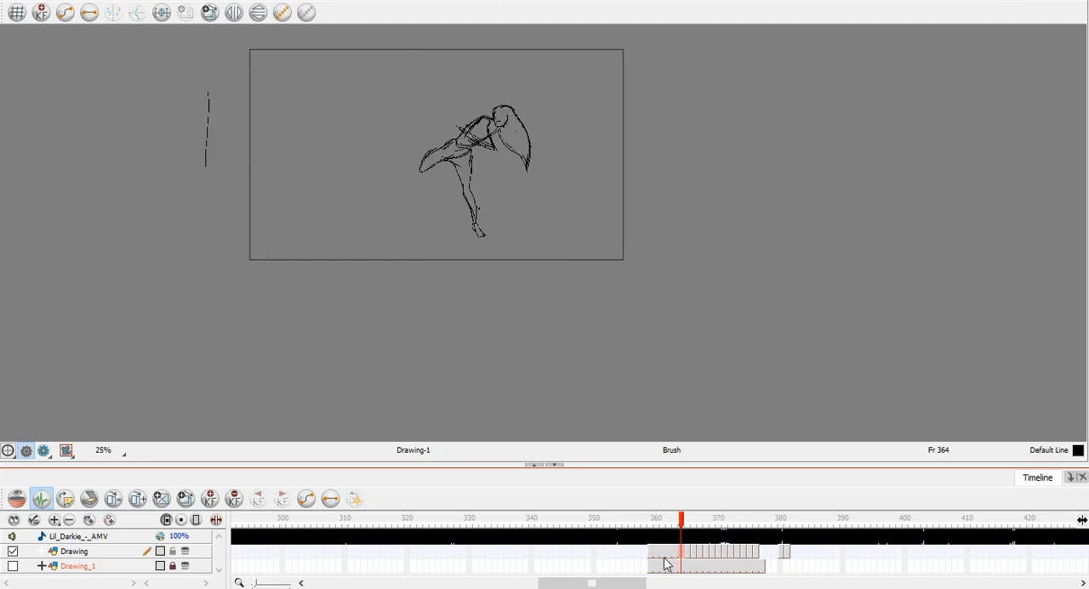
Hold the first drawing through frame 361 on the Drawing layer, shifting the following drawings two frames later.
{"action": "key", "text": "period"}
{"action": "left_click_drag", "start_coordinate": [694, 553], "coordinate": [742, 553]}
{"action": "left_click", "coordinate": [665, 557]}
{"action": "key", "text": "period"}
Shift the drawings after frame 362 three frames later, leaving frames 363 to 365 empty for inbetweens.
{"action": "key", "text": "period"}
{"action": "key", "text": "comma"}
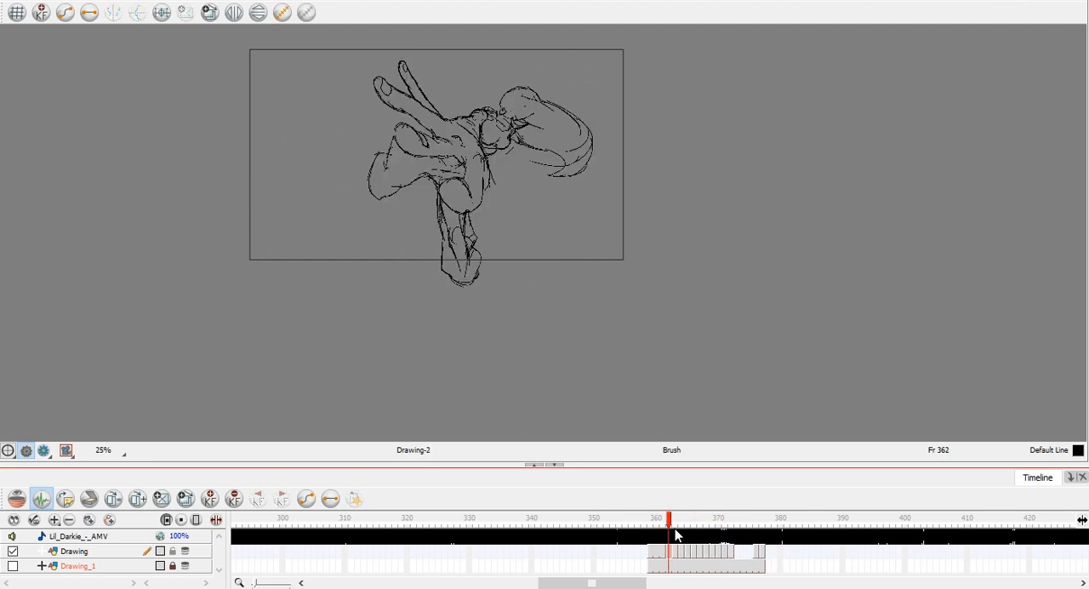
{"action": "key", "text": "period"}
{"action": "key", "text": "comma"}
Leave frame 368 empty by shifting Drawing-5 and the drawings after it one frame later, to start at frame 369.
{"action": "key", "text": "period"}
{"action": "key", "text": "comma"}
{"action": "mouse_move", "coordinate": [675, 554]}
{"action": "left_mouse_down"}
{"action": "mouse_move", "coordinate": [762, 554]}
{"action": "mouse_move", "coordinate": [688, 554]}
{"action": "mouse_move", "coordinate": [715, 556]}
{"action": "left_mouse_up"}
{"action": "key", "text": "Delete"}
{"action": "left_click", "coordinate": [696, 555]}
{"action": "key", "text": "period"}
{"action": "key", "text": "period"}
{"action": "key", "text": "comma"}
{"action": "key", "text": "period"}
{"action": "key", "text": "comma"}
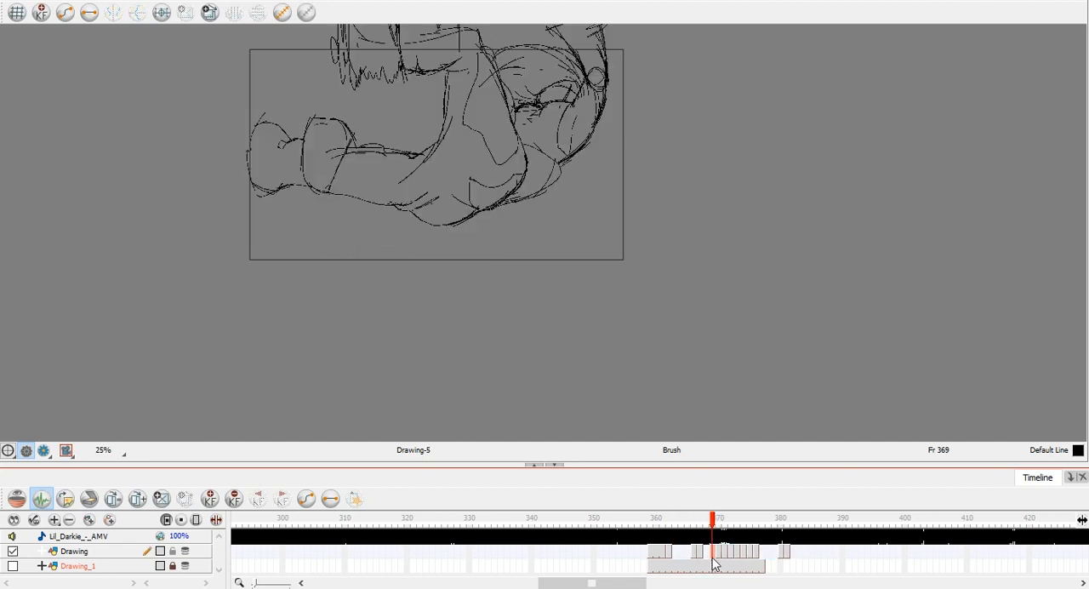
Space out the drawings after frame 373, leaving frame 374 and frames 377 to 378 empty for inbetweens.
{"action": "key", "text": "period"}
{"action": "key", "text": "period"}
{"action": "key", "text": "period"}
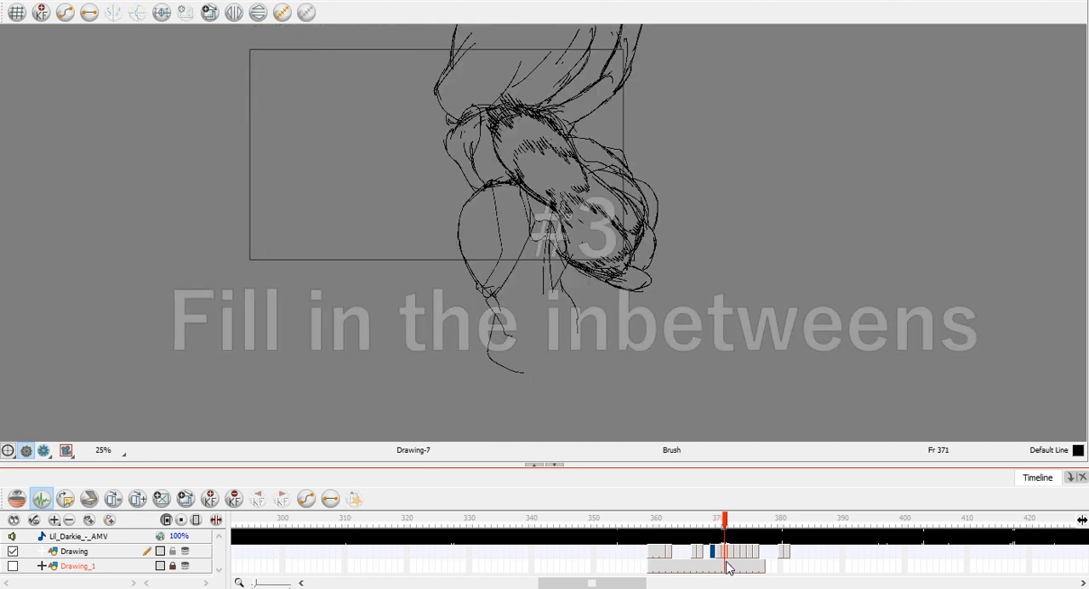
{"action": "key", "text": "period"}
{"action": "key", "text": "period"}
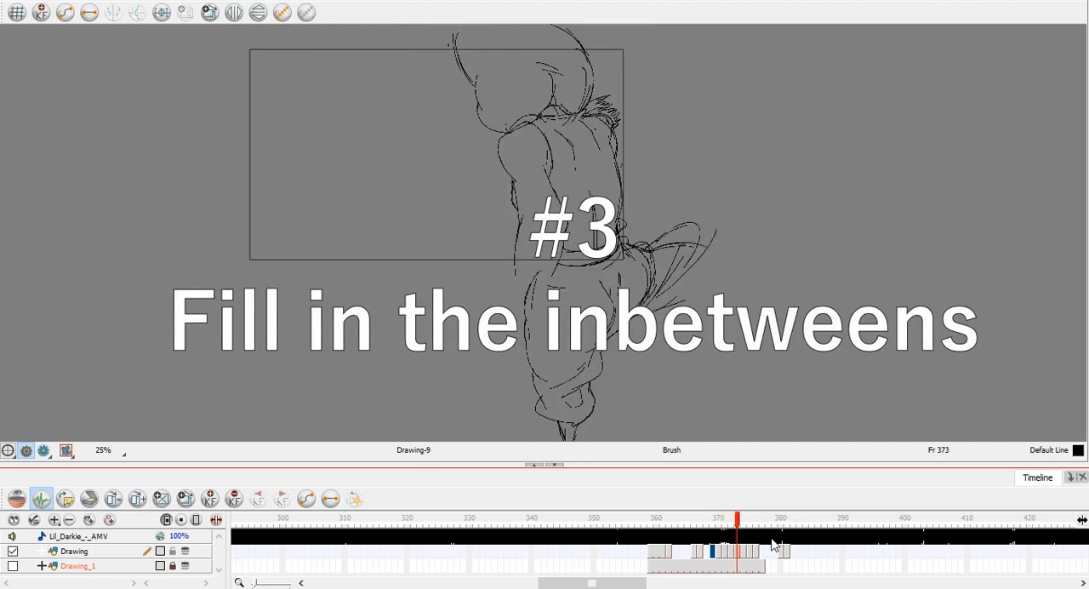
{"action": "left_click", "coordinate": [750, 555]}
{"action": "left_click_drag", "start_coordinate": [750, 554], "coordinate": [800, 556]}
{"action": "key", "text": "period"}
{"action": "key", "text": "period"}
{"action": "key", "text": "period"}
{"action": "left_click_drag", "start_coordinate": [763, 557], "coordinate": [776, 557]}
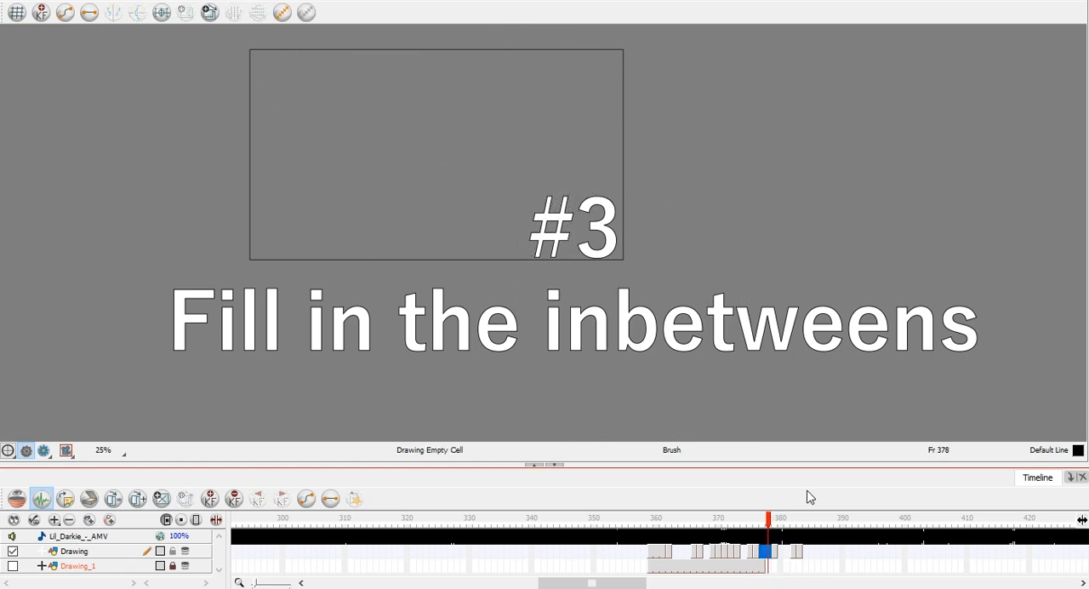
Go to frame 360 and delete the sketched arm lines crossing the figure's torso.
{"action": "left_click", "coordinate": [660, 565]}
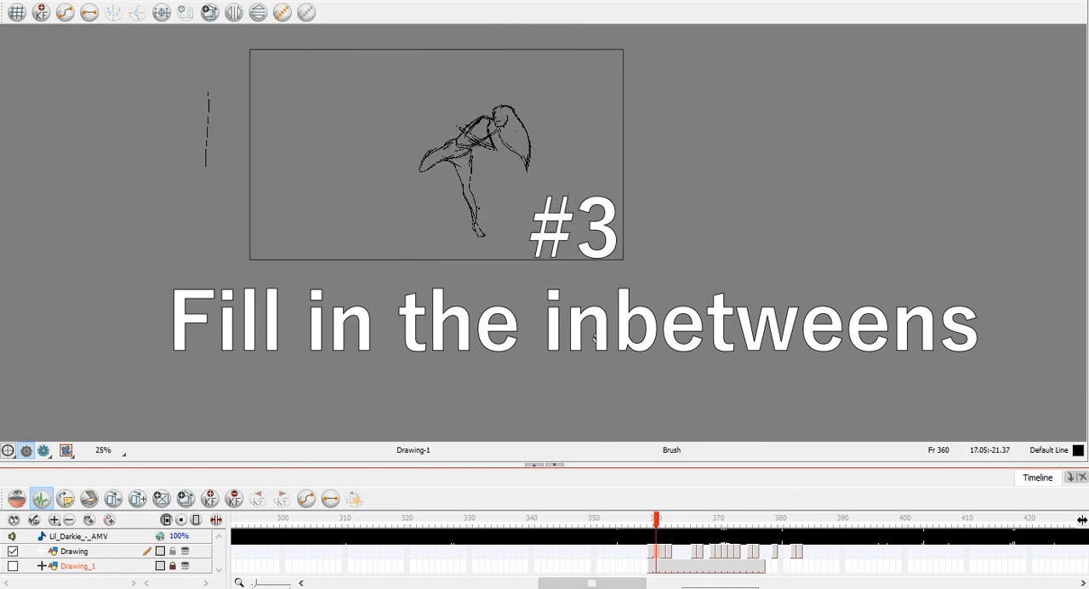
{"action": "scroll", "coordinate": [601, 253], "scroll_direction": "down", "scroll_amount": 1}
{"action": "scroll", "coordinate": [543, 179], "scroll_direction": "up", "scroll_amount": 3}
{"action": "key", "text": "alt+s"}
{"action": "left_click_drag", "start_coordinate": [475, 172], "coordinate": [518, 201]}
{"action": "left_click", "coordinate": [518, 218], "text": "shift"}
{"action": "key", "text": "Delete"}
Sketch the first line of an arm reaching back from the figure's shoulder at frame 360.
{"action": "key", "text": "alt+b"}
{"action": "left_click_drag", "start_coordinate": [500, 160], "coordinate": [431, 137]}
{"action": "left_click_drag", "start_coordinate": [406, 127], "coordinate": [409, 134]}
{"action": "left_click_drag", "start_coordinate": [431, 151], "coordinate": [477, 158]}
{"action": "key", "text": "ctrl+z"}
{"action": "key", "text": "alt+b"}
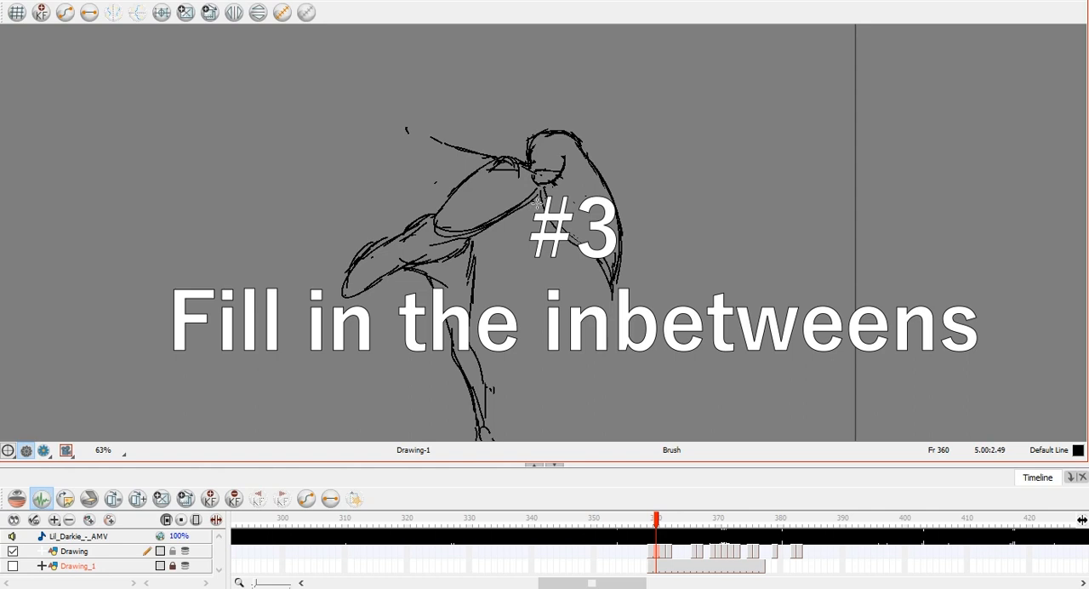
{"action": "mouse_move", "coordinate": [498, 169]}
{"action": "left_mouse_down"}
{"action": "mouse_move", "coordinate": [400, 133]}
{"action": "mouse_move", "coordinate": [431, 137]}
{"action": "left_mouse_up"}
{"action": "key", "text": "ctrl+z"}
{"action": "key", "text": "ctrl+z"}
{"action": "key", "text": "ctrl+z"}
{"action": "key", "text": "ctrl+z"}
{"action": "key", "text": "ctrl+z"}
{"action": "key", "text": "ctrl+z"}
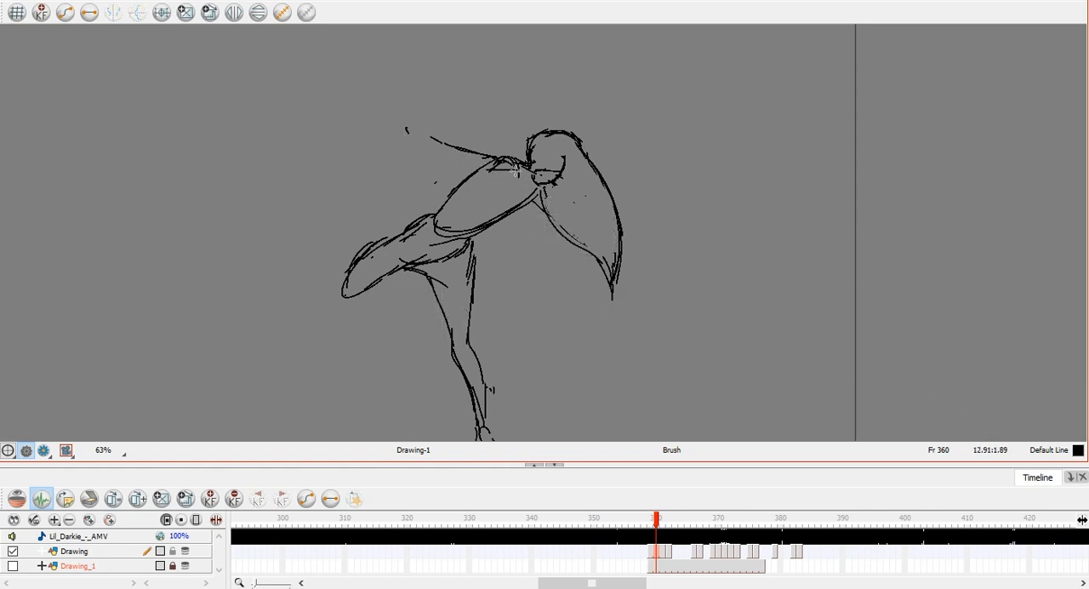
Erase the stray shoulder marks at frame 360 and draw the arm raised behind the figure, ending in a hand.
{"action": "key", "text": "alt+e"}
{"action": "mouse_move", "coordinate": [509, 162]}
{"action": "left_mouse_down"}
{"action": "mouse_move", "coordinate": [494, 173]}
{"action": "mouse_move", "coordinate": [519, 166]}
{"action": "left_mouse_up"}
{"action": "key", "text": "alt+b"}
{"action": "left_click_drag", "start_coordinate": [530, 165], "coordinate": [448, 117]}
{"action": "left_click_drag", "start_coordinate": [487, 167], "coordinate": [423, 119]}
{"action": "key", "text": "ctrl+z"}
{"action": "mouse_move", "coordinate": [482, 166]}
{"action": "left_mouse_down"}
{"action": "mouse_move", "coordinate": [441, 127]}
{"action": "mouse_move", "coordinate": [457, 122]}
{"action": "mouse_move", "coordinate": [422, 94]}
{"action": "left_mouse_up"}
{"action": "mouse_move", "coordinate": [447, 137]}
{"action": "left_mouse_down"}
{"action": "mouse_move", "coordinate": [417, 94]}
{"action": "mouse_move", "coordinate": [430, 100]}
{"action": "left_mouse_up"}
{"action": "left_click_drag", "start_coordinate": [414, 80], "coordinate": [417, 100]}
{"action": "left_click_drag", "start_coordinate": [407, 88], "coordinate": [409, 82]}
{"action": "left_click_drag", "start_coordinate": [410, 77], "coordinate": [425, 64]}
Go to frame 363 and start the inbetween in Drawing-15 with a short stroke for the supporting leg.
{"action": "key", "text": "period"}
{"action": "key", "text": "period"}
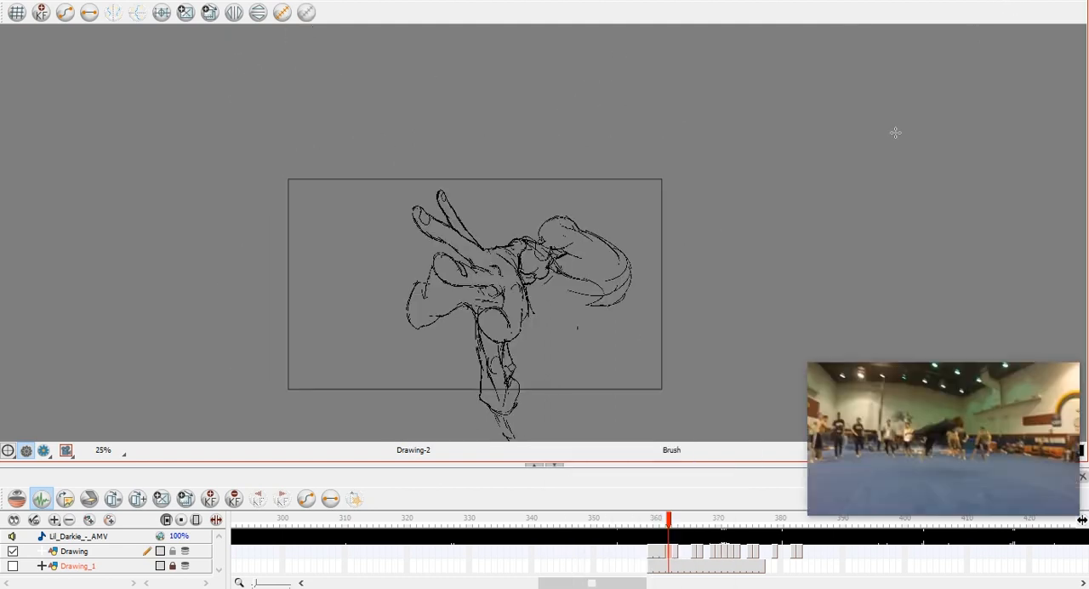
{"action": "key", "text": "space"}
{"action": "left_click_drag", "start_coordinate": [598, 350], "coordinate": [622, 309]}
{"action": "key", "text": "period"}
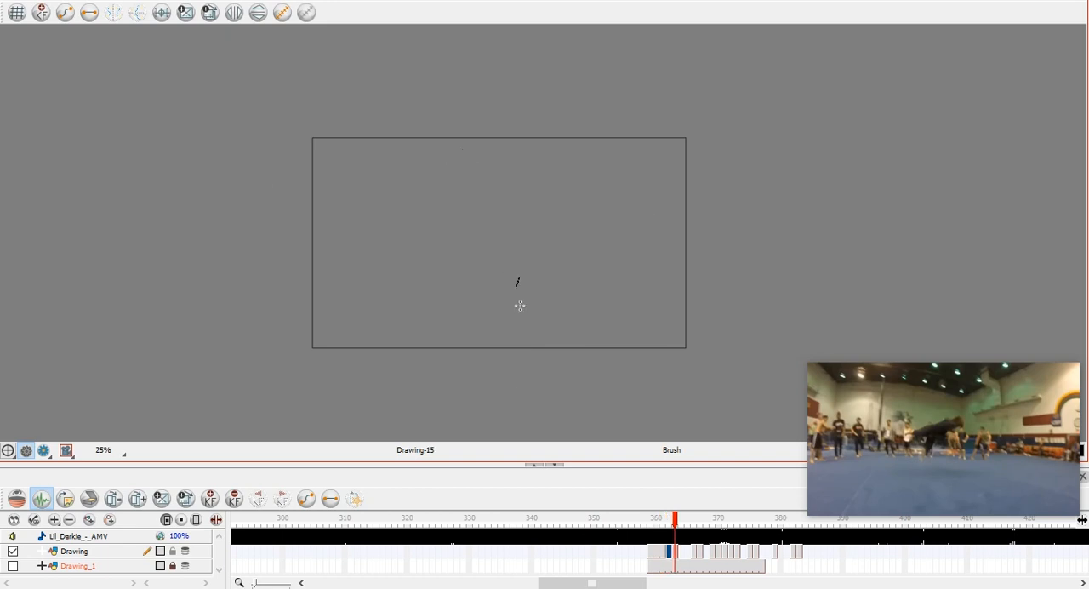
Switch to the YouTube reference, show it in picture-in-picture and step through its frames to study the kick.
{"action": "left_click", "coordinate": [822, 372]}
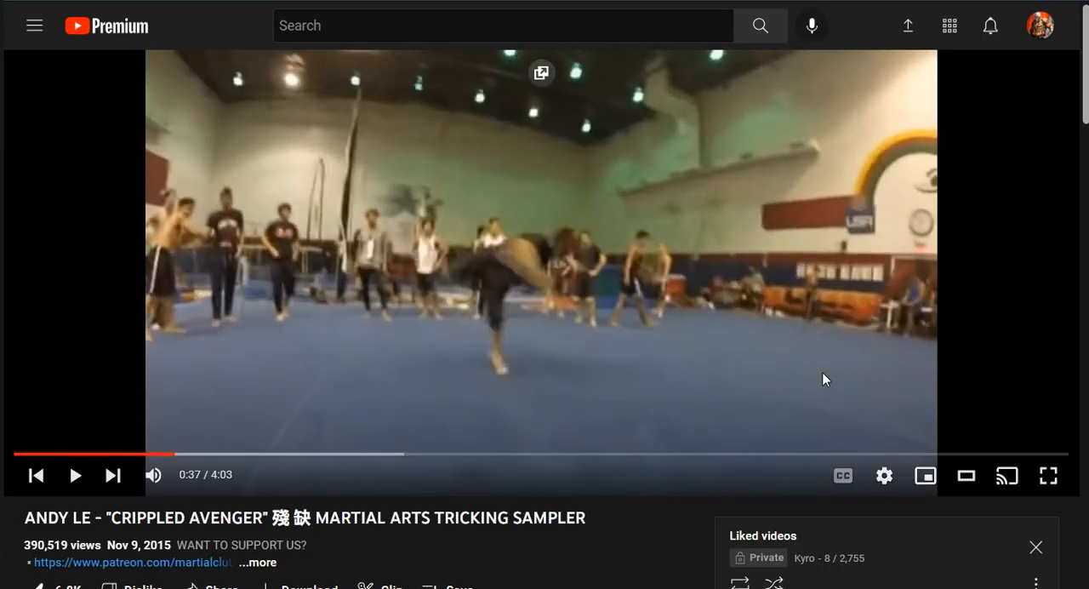
{"action": "key", "text": "period"}
{"action": "left_click", "coordinate": [541, 74]}
{"action": "key", "text": "alt+Tab"}
{"action": "key", "text": "period"}
{"action": "key", "text": "comma"}
{"action": "key", "text": "period"}
{"action": "key", "text": "comma"}
{"action": "key", "text": "period"}
{"action": "key", "text": "alt+Tab"}
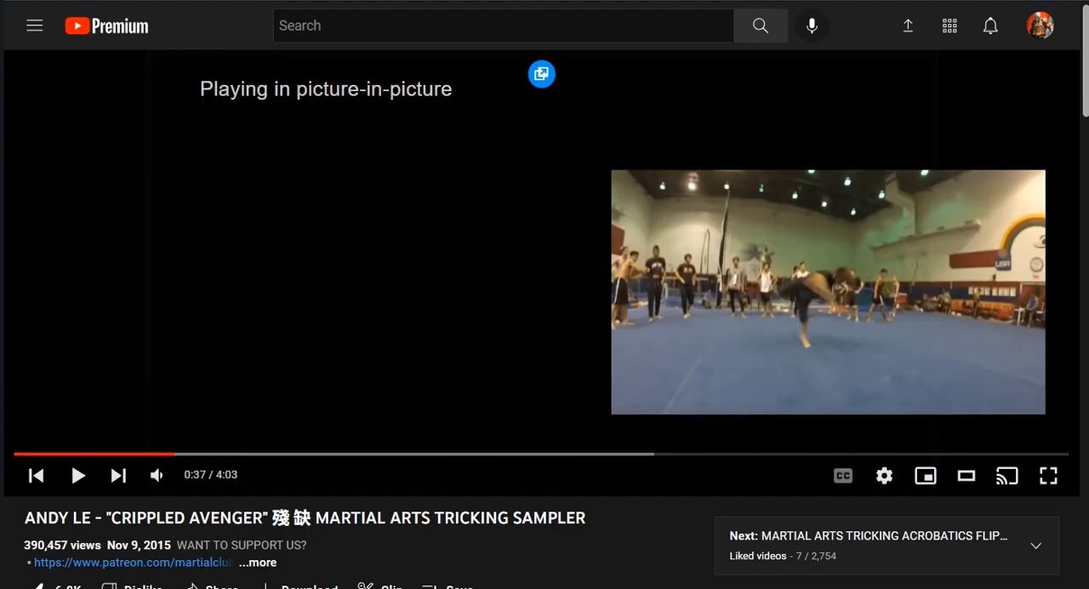
{"action": "key", "text": "alt+Tab"}
Place the floating reference video beside the canvas and compare its pose with the drawings at frames 359 and 360.
{"action": "scroll", "coordinate": [426, 251], "scroll_direction": "up", "scroll_amount": 3}
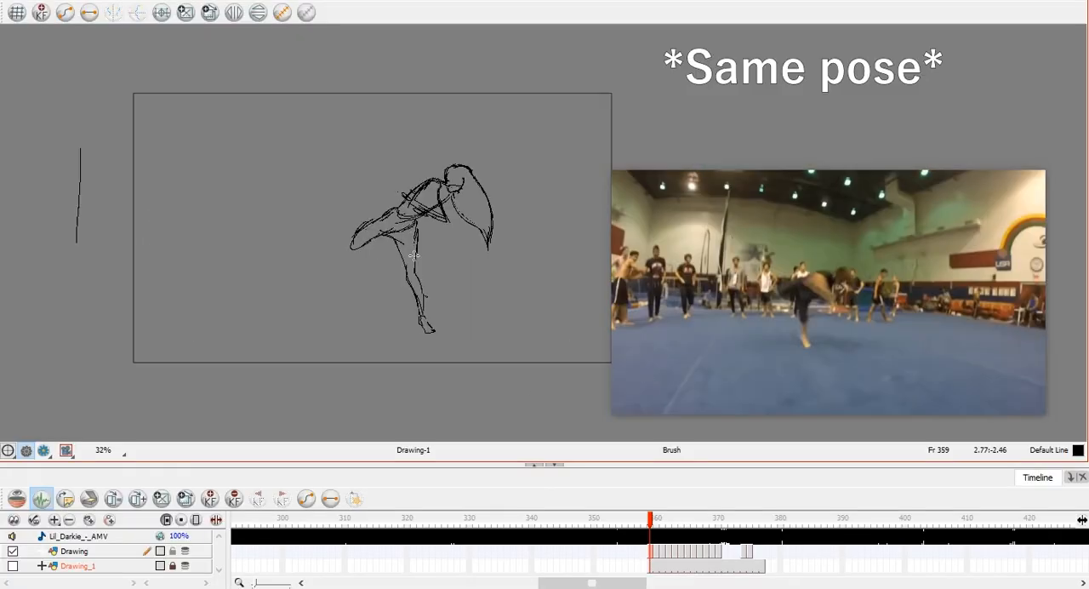
{"action": "left_click_drag", "start_coordinate": [807, 254], "coordinate": [795, 211]}
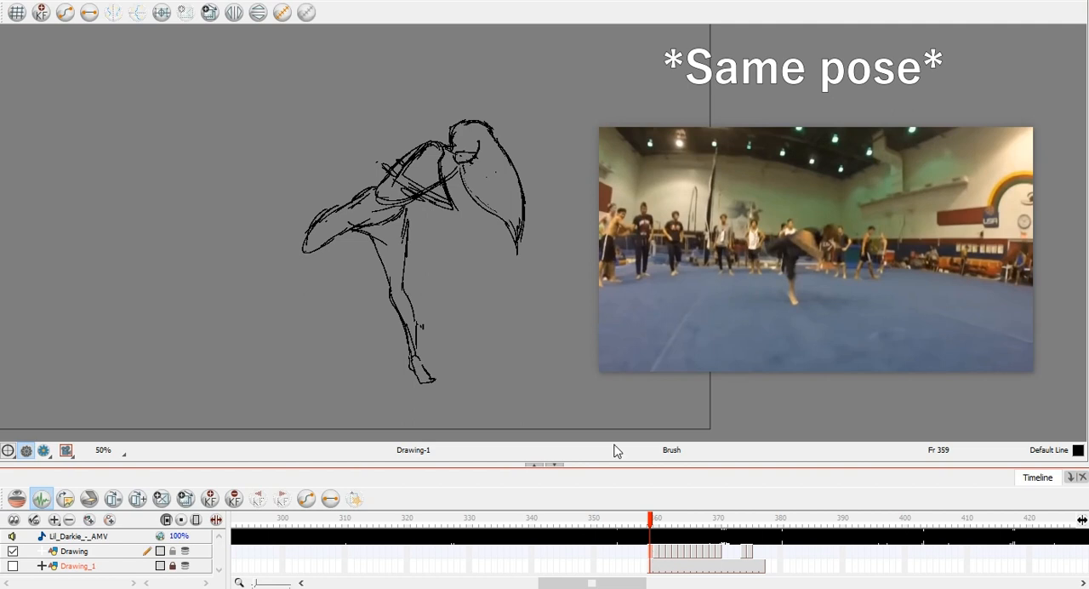
{"action": "scroll", "coordinate": [446, 339], "scroll_direction": "down", "scroll_amount": 1}
{"action": "key", "text": "period"}
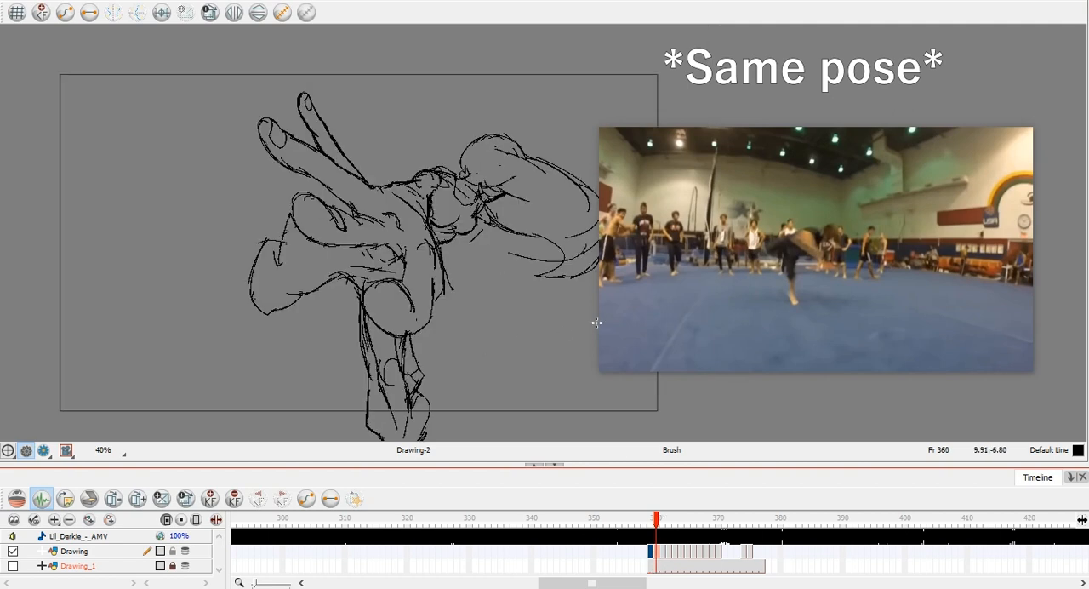
{"action": "mouse_move", "coordinate": [690, 250]}
{"action": "left_click_drag", "start_coordinate": [687, 244], "coordinate": [727, 252]}
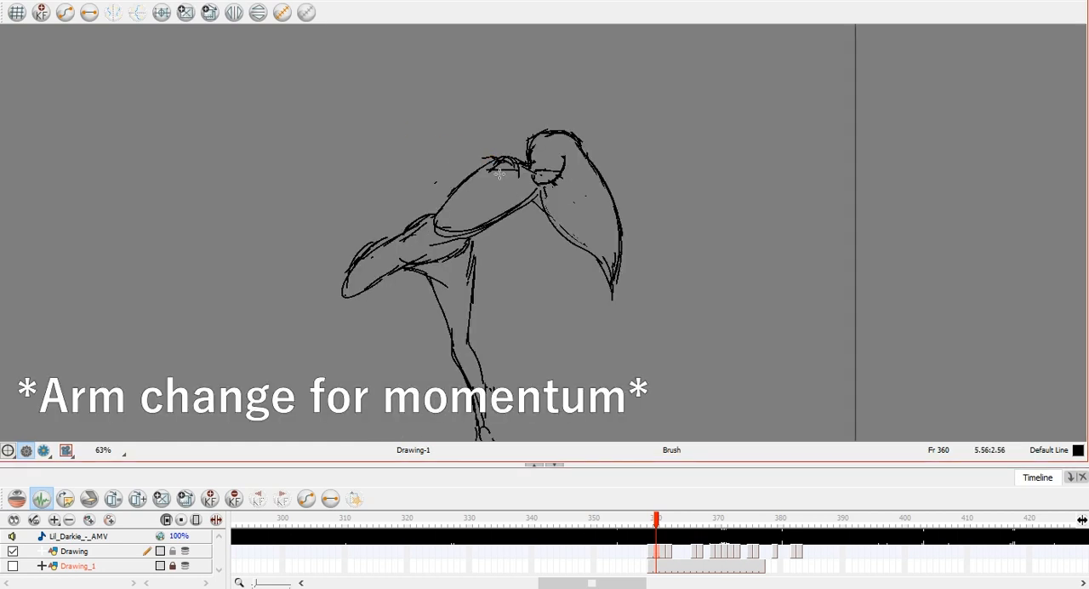
Erase the old arm lines by the shoulder and redraw the arm swung up and back with its hand.
{"action": "key", "text": "alt+e"}
{"action": "mouse_move", "coordinate": [516, 156]}
{"action": "left_mouse_down"}
{"action": "mouse_move", "coordinate": [482, 175]}
{"action": "mouse_move", "coordinate": [485, 143]}
{"action": "mouse_move", "coordinate": [449, 117]}
{"action": "left_mouse_up"}
{"action": "key", "text": "alt+b"}
{"action": "left_click_drag", "start_coordinate": [496, 171], "coordinate": [422, 118]}
{"action": "key", "text": "ctrl+z"}
{"action": "mouse_move", "coordinate": [471, 176]}
{"action": "left_mouse_down"}
{"action": "mouse_move", "coordinate": [425, 106]}
{"action": "mouse_move", "coordinate": [460, 128]}
{"action": "mouse_move", "coordinate": [421, 92]}
{"action": "left_mouse_up"}
{"action": "mouse_move", "coordinate": [449, 138]}
{"action": "left_mouse_down"}
{"action": "mouse_move", "coordinate": [417, 101]}
{"action": "mouse_move", "coordinate": [429, 96]}
{"action": "mouse_move", "coordinate": [417, 101]}
{"action": "mouse_move", "coordinate": [403, 81]}
{"action": "left_mouse_up"}
{"action": "left_click_drag", "start_coordinate": [410, 77], "coordinate": [426, 70]}
{"action": "left_click_drag", "start_coordinate": [426, 72], "coordinate": [430, 80]}
{"action": "key", "text": "period"}
{"action": "key", "text": "period"}
{"action": "mouse_move", "coordinate": [574, 348]}
{"action": "left_mouse_down"}
{"action": "mouse_move", "coordinate": [554, 389]}
{"action": "mouse_move", "coordinate": [615, 316]}
{"action": "left_mouse_up"}
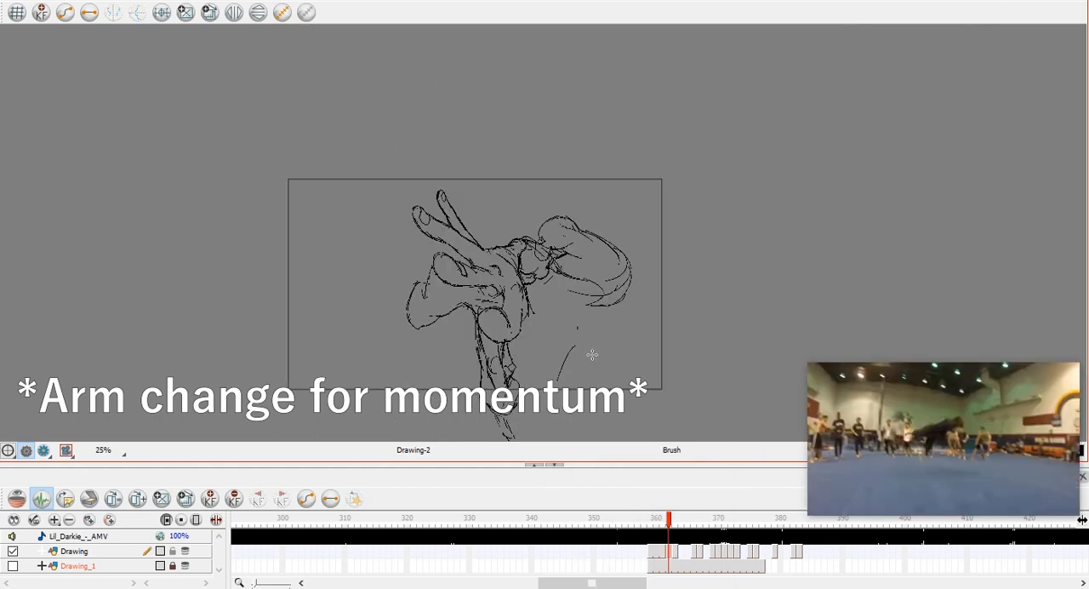
{"action": "key", "text": "ctrl+z"}
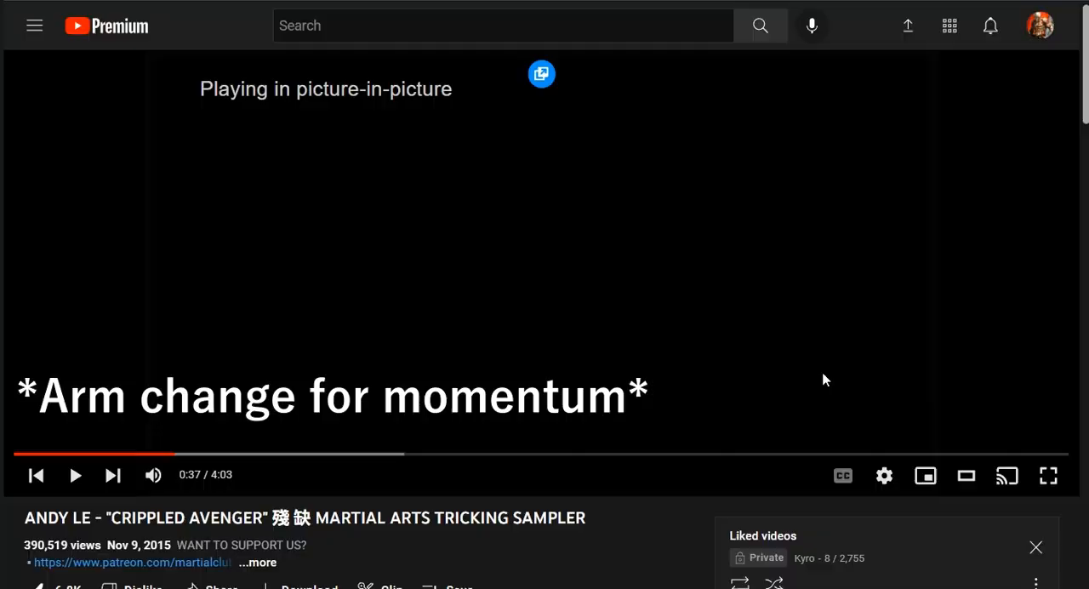
Check the pose in the YouTube reference and flip between the drawings around frame 363 to compare the motion.
{"action": "left_click", "coordinate": [822, 371]}
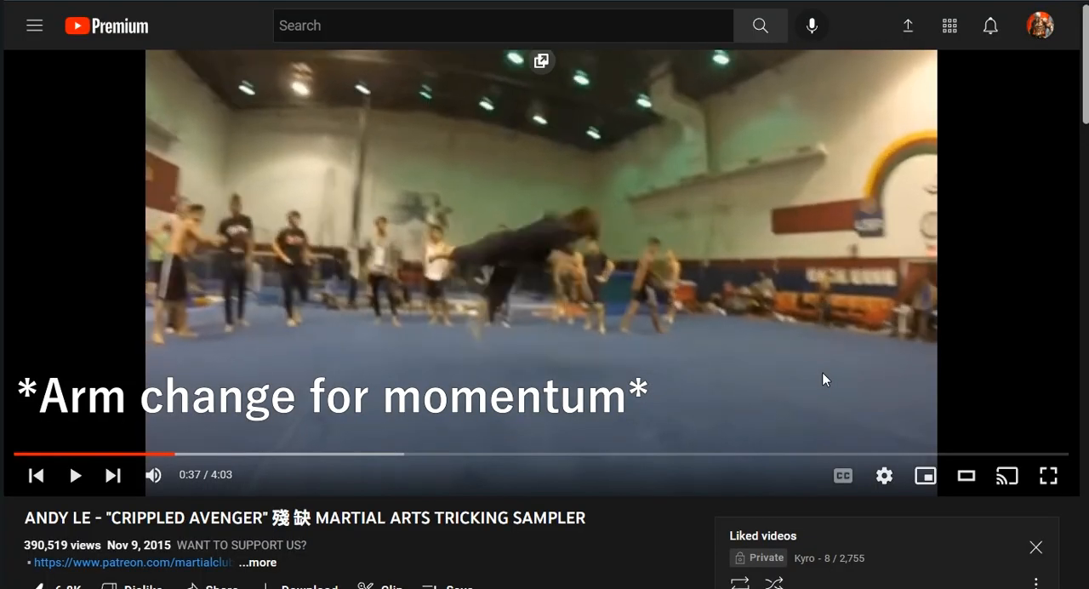
{"action": "key", "text": "alt+Tab"}
{"action": "key", "text": "period"}
{"action": "key", "text": "comma"}
{"action": "key", "text": "period"}
Draw the supporting leg and foot of the frame 363 inbetween, using onion skin of the neighbouring drawings.
{"action": "left_click_drag", "start_coordinate": [498, 302], "coordinate": [525, 313]}
{"action": "key", "text": "alt+o"}
{"action": "left_click_drag", "start_coordinate": [689, 525], "coordinate": [694, 519]}
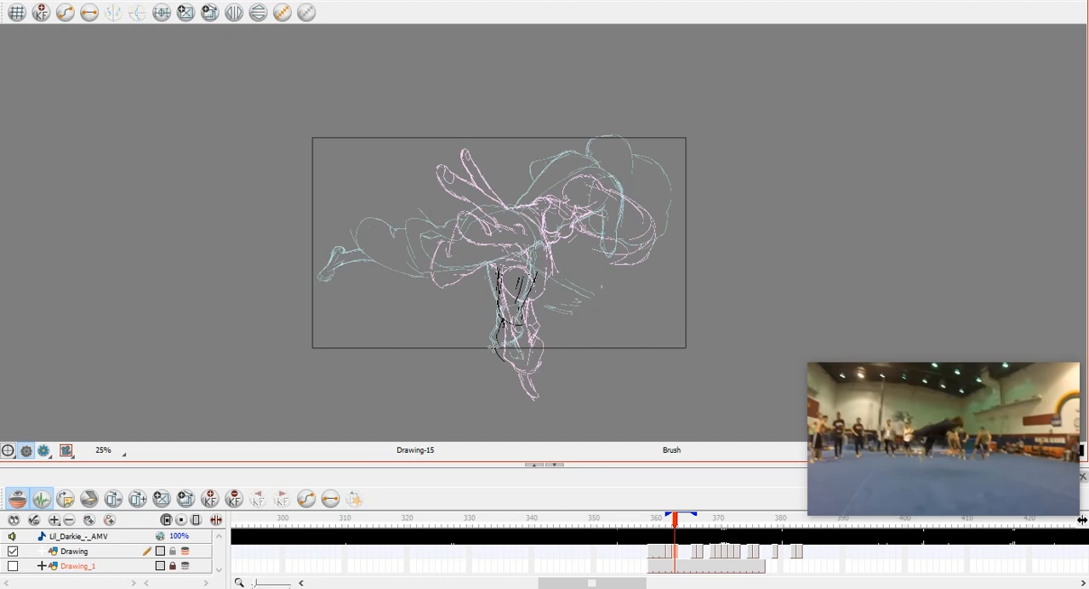
{"action": "left_click_drag", "start_coordinate": [500, 330], "coordinate": [512, 363]}
{"action": "key", "text": "alt+o"}
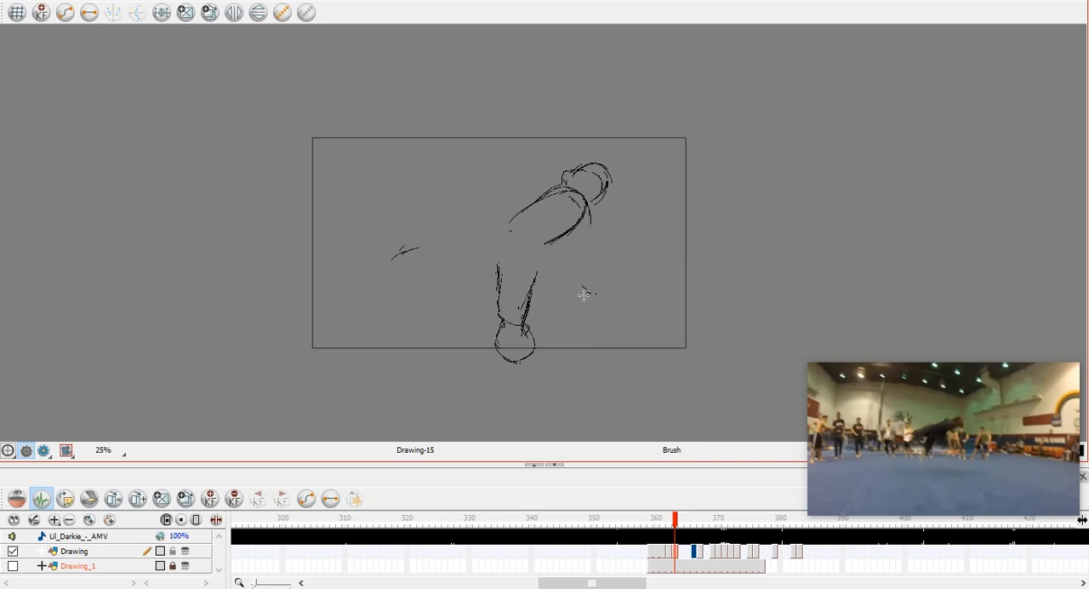
Try two curved strokes sweeping from the supporting thigh below the torso at frame 363, flipping against the adjacent drawing.
{"action": "key", "text": "comma"}
{"action": "key", "text": "period"}
{"action": "left_click_drag", "start_coordinate": [538, 272], "coordinate": [596, 305]}
{"action": "key", "text": "comma"}
{"action": "key", "text": "period"}
{"action": "key", "text": "comma"}
{"action": "key", "text": "period"}
{"action": "left_click_drag", "start_coordinate": [541, 289], "coordinate": [616, 320]}
{"action": "key", "text": "comma"}
{"action": "key", "text": "period"}
{"action": "key", "text": "comma"}
{"action": "key", "text": "period"}
Draw the arm hanging bent from the shoulder to the elbow at frame 363, checking it against the adjacent drawing.
{"action": "key", "text": "alt+e"}
{"action": "key", "text": "comma"}
{"action": "left_click_drag", "start_coordinate": [576, 234], "coordinate": [587, 273]}
{"action": "key", "text": "period"}
{"action": "key", "text": "comma"}
{"action": "key", "text": "period"}
{"action": "left_click_drag", "start_coordinate": [710, 222], "coordinate": [687, 241]}
{"action": "key", "text": "comma"}
{"action": "key", "text": "period"}
Sketch the forearms crossing in front of the torso and hip at frame 363.
{"action": "left_click_drag", "start_coordinate": [492, 247], "coordinate": [585, 294]}
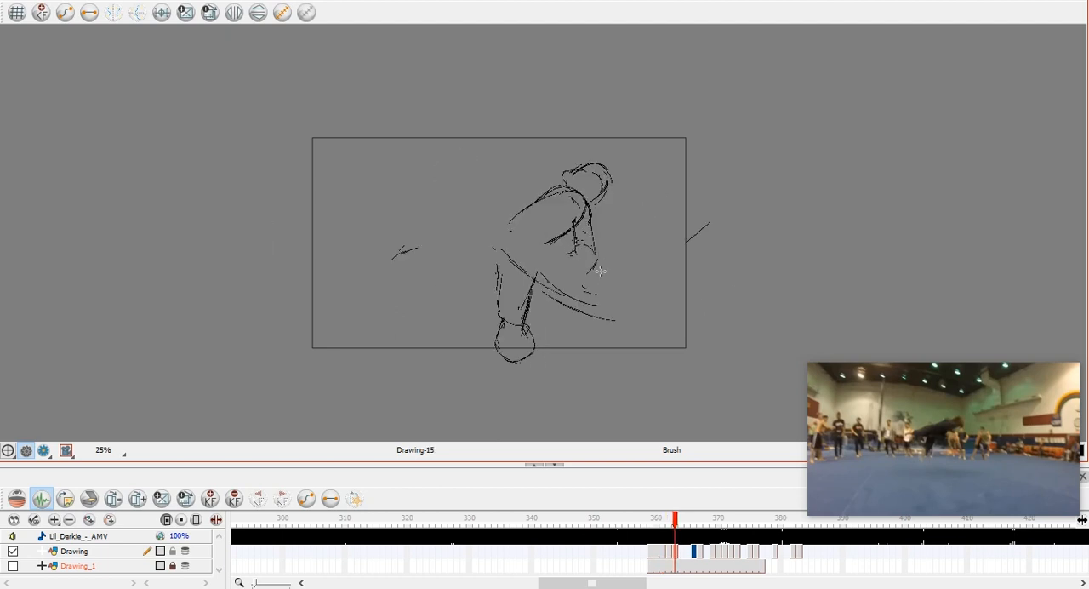
{"action": "left_click_drag", "start_coordinate": [527, 240], "coordinate": [560, 253]}
{"action": "key", "text": "comma"}
{"action": "key", "text": "period"}
{"action": "key", "text": "comma"}
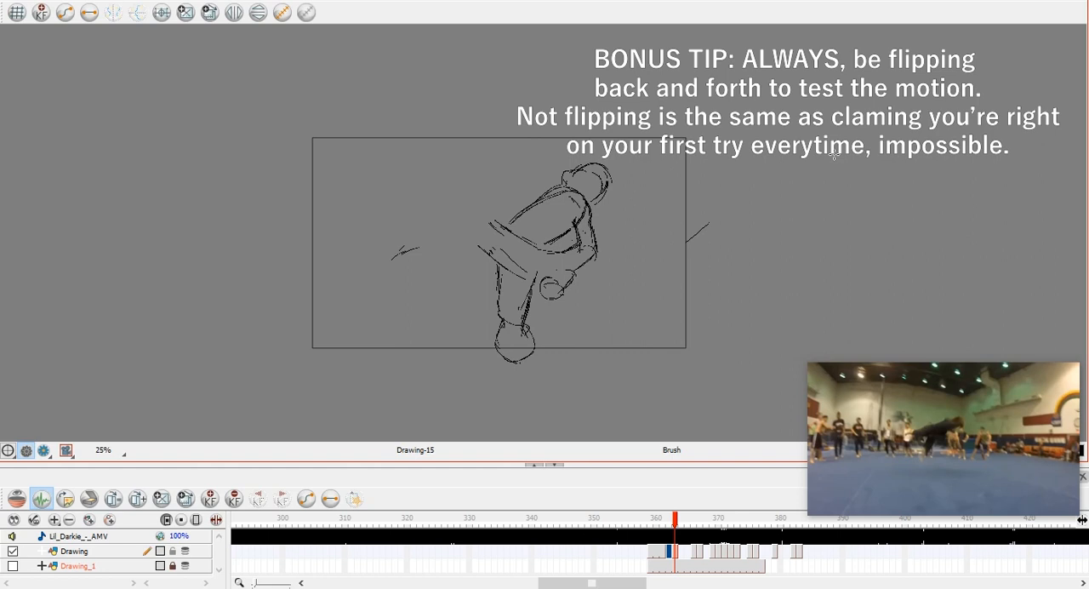
Add the lower contour of the forearm above the supporting leg at frame 363, flipping between drawings to test it.
{"action": "key", "text": "f"}
{"action": "key", "text": "f"}
{"action": "key", "text": "f"}
{"action": "key", "text": "g"}
{"action": "key", "text": "g"}
{"action": "key", "text": "g"}
{"action": "key", "text": "f"}
{"action": "key", "text": "g"}
{"action": "left_click_drag", "start_coordinate": [499, 254], "coordinate": [533, 269]}
{"action": "key", "text": "f"}
{"action": "key", "text": "g"}
{"action": "key", "text": "f"}
{"action": "key", "text": "g"}
{"action": "key", "text": "f"}
{"action": "key", "text": "g"}
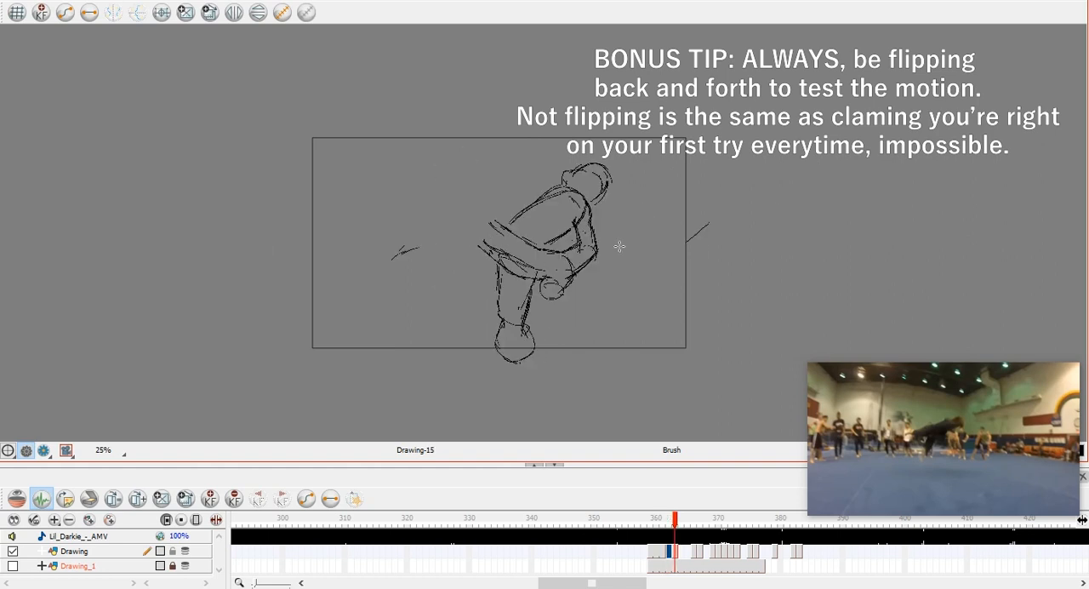
Flip back and forth between the frame 363 inbetween and its neighbouring drawings to examine the motion.
{"action": "key", "text": "f"}
{"action": "key", "text": "g"}
{"action": "key", "text": "f"}
{"action": "key", "text": "f"}
{"action": "key", "text": "g"}
{"action": "key", "text": "g"}
{"action": "key", "text": "f"}
{"action": "key", "text": "g"}
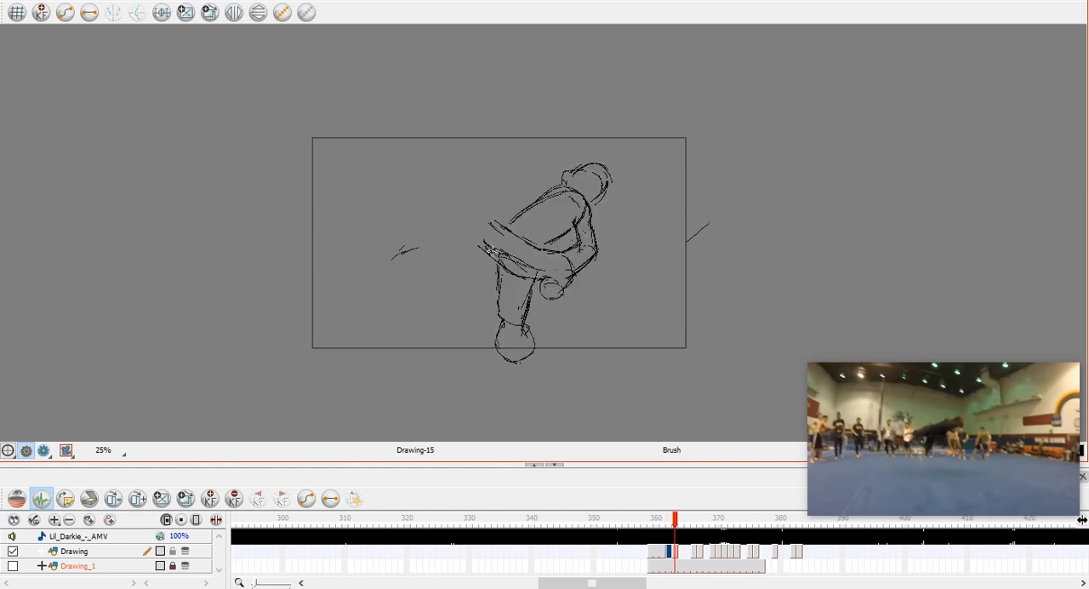
{"action": "key", "text": "f"}
{"action": "key", "text": "g"}
{"action": "key", "text": "super"}
{"action": "key", "text": "super"}
Undo the last stroke and draw a new inner line along the crossed arm over the hip at frame 363.
{"action": "key", "text": "ctrl+z"}
{"action": "key", "text": "f"}
{"action": "key", "text": "f"}
{"action": "key", "text": "g"}
{"action": "key", "text": "g"}
{"action": "left_click_drag", "start_coordinate": [491, 236], "coordinate": [538, 259]}
{"action": "key", "text": "f"}
{"action": "key", "text": "g"}
{"action": "key", "text": "f"}
{"action": "key", "text": "g"}
Flip through the drawings around frame 363 to examine how the crossed arms move between poses.
{"action": "key", "text": "f"}
{"action": "key", "text": "f"}
{"action": "key", "text": "g"}
{"action": "key", "text": "g"}
{"action": "key", "text": "f"}
{"action": "key", "text": "g"}
{"action": "key", "text": "f"}
{"action": "key", "text": "f"}
{"action": "key", "text": "g"}
{"action": "key", "text": "g"}
{"action": "key", "text": "f"}
{"action": "key", "text": "g"}
Draw the upper contour of the leg extended behind the hip at frame 363, flipping to check its placement.
{"action": "mouse_move", "coordinate": [487, 218]}
{"action": "left_mouse_down"}
{"action": "mouse_move", "coordinate": [448, 243]}
{"action": "mouse_move", "coordinate": [418, 243]}
{"action": "mouse_move", "coordinate": [448, 241]}
{"action": "left_mouse_up"}
{"action": "key", "text": "f"}
{"action": "key", "text": "g"}
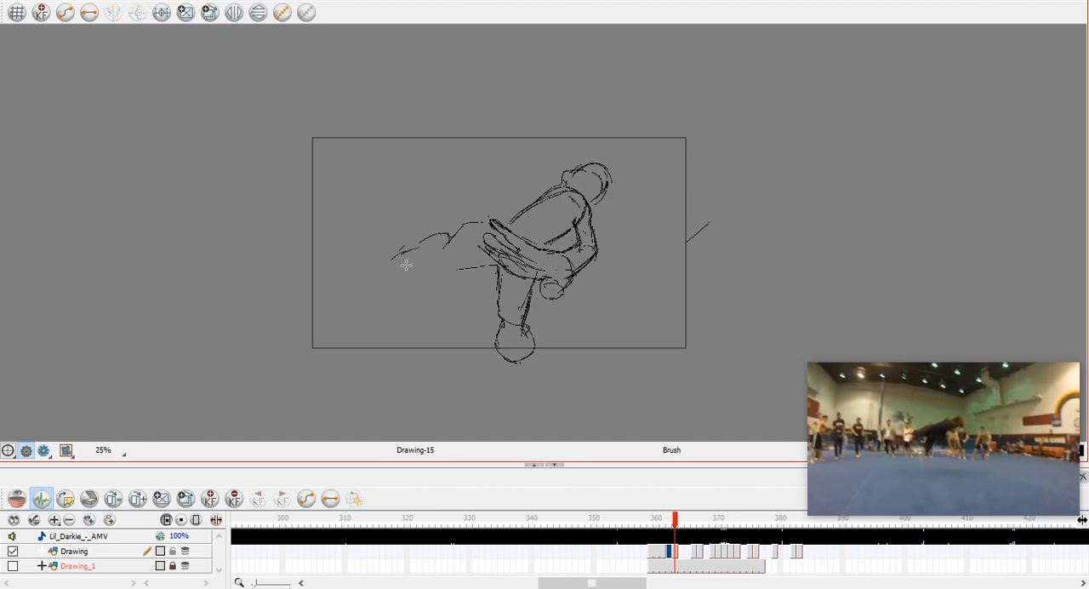
{"action": "key", "text": "f"}
{"action": "key", "text": "g"}
Draw the knee and underside of the extended back leg and start its lower leg at frame 363.
{"action": "left_click_drag", "start_coordinate": [392, 252], "coordinate": [383, 273]}
{"action": "key", "text": "f"}
{"action": "key", "text": "g"}
{"action": "mouse_move", "coordinate": [454, 270]}
{"action": "left_mouse_down"}
{"action": "mouse_move", "coordinate": [400, 288]}
{"action": "mouse_move", "coordinate": [383, 271]}
{"action": "left_mouse_up"}
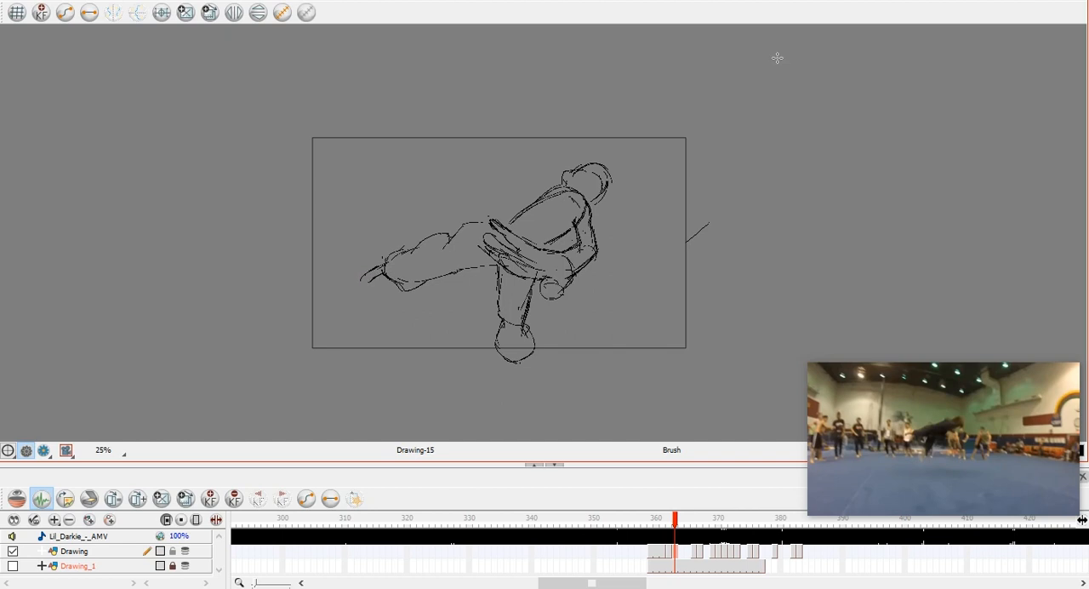
Flip between the neighbouring drawings around frame 363 to examine how the extended back leg moves.
{"action": "key", "text": "f"}
{"action": "key", "text": "g"}
{"action": "key", "text": "g"}
{"action": "key", "text": "f"}
{"action": "key", "text": "g"}
{"action": "key", "text": "f"}
{"action": "key", "text": "g"}
{"action": "key", "text": "f"}
Draw a thigh line on the extended back leg and try a stroke for the standing foot, comparing neighbouring drawings.
{"action": "key", "text": "g"}
{"action": "left_click", "coordinate": [669, 553]}
{"action": "key", "text": "g"}
{"action": "mouse_move", "coordinate": [449, 236]}
{"action": "left_mouse_down"}
{"action": "mouse_move", "coordinate": [468, 263]}
{"action": "mouse_move", "coordinate": [482, 246]}
{"action": "left_mouse_up"}
{"action": "key", "text": "f"}
{"action": "key", "text": "g"}
{"action": "left_click_drag", "start_coordinate": [520, 361], "coordinate": [514, 377]}
{"action": "key", "text": "f"}
Flip repeatedly between adjacent drawings to compare the standing foot and leg positions.
{"action": "key", "text": "g"}
{"action": "key", "text": "ctrl+z"}
{"action": "key", "text": "f"}
{"action": "key", "text": "g"}
{"action": "key", "text": "f"}
{"action": "key", "text": "g"}
{"action": "key", "text": "f"}
{"action": "key", "text": "g"}
{"action": "key", "text": "f"}
{"action": "key", "text": "g"}
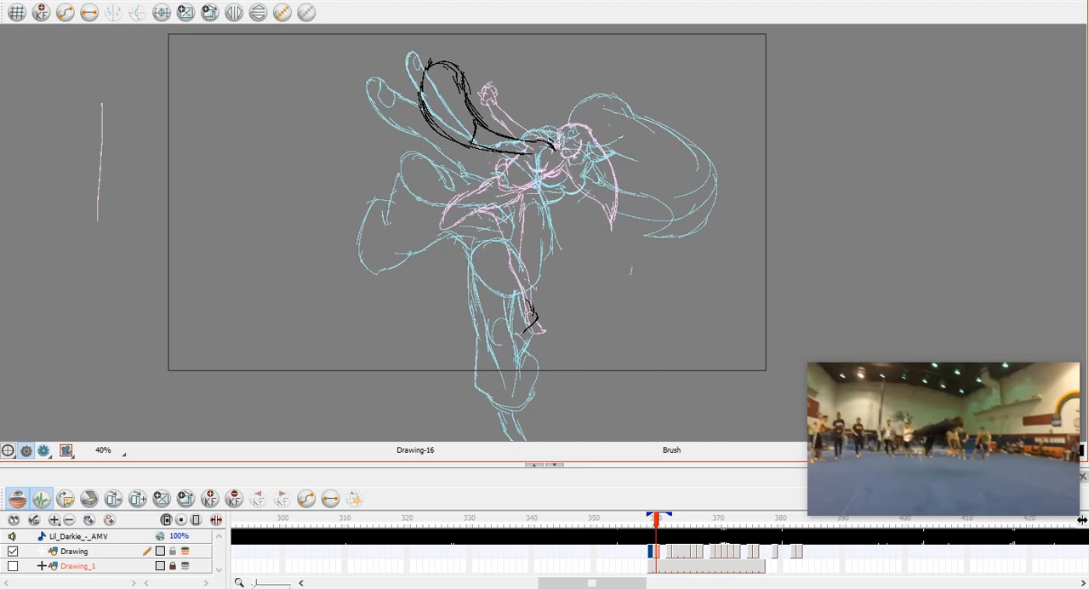
Draw the round head at frame 360 between the onion-skinned poses and try a line for the front of the thigh.
{"action": "mouse_move", "coordinate": [569, 121]}
{"action": "left_mouse_down"}
{"action": "mouse_move", "coordinate": [590, 157]}
{"action": "mouse_move", "coordinate": [601, 137]}
{"action": "left_mouse_up"}
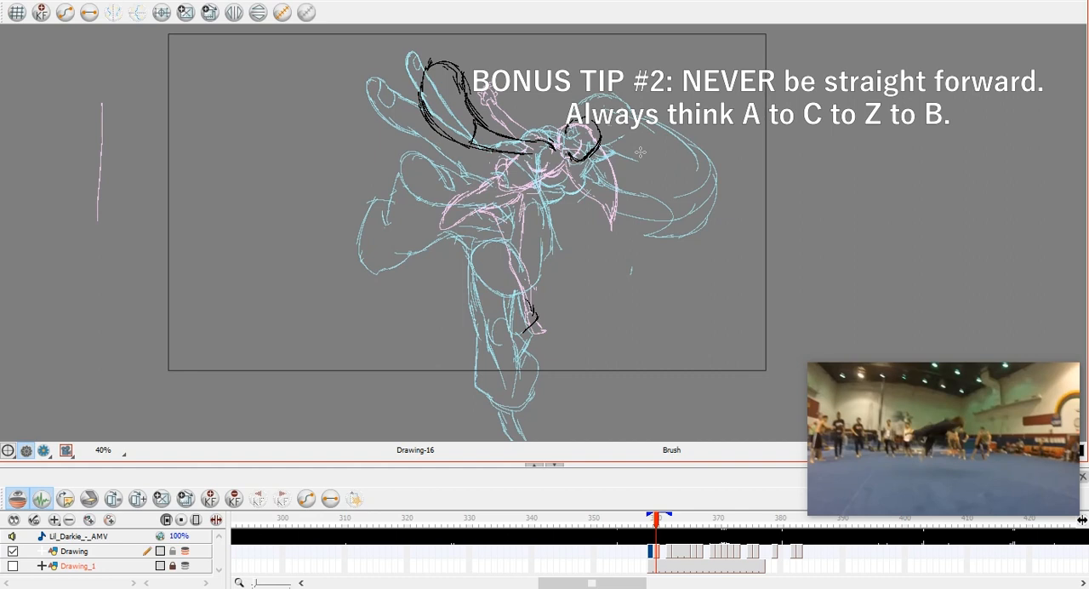
{"action": "key", "text": "comma"}
{"action": "key", "text": "period"}
{"action": "left_click_drag", "start_coordinate": [492, 224], "coordinate": [496, 285]}
{"action": "key", "text": "ctrl+z"}
{"action": "key", "text": "comma"}
{"action": "key", "text": "period"}
Turn off onion skin and flip through the drawings from frame 359 to frame 367 to review the sequence of poses.
{"action": "key", "text": "alt+o"}
{"action": "left_click", "coordinate": [650, 552]}
{"action": "left_click", "coordinate": [656, 551]}
{"action": "left_click", "coordinate": [662, 551]}
{"action": "key", "text": "comma"}
{"action": "key", "text": "period"}
{"action": "key", "text": "period"}
{"action": "key", "text": "period"}
{"action": "key", "text": "period"}
{"action": "key", "text": "period"}
{"action": "key", "text": "1"}
{"action": "key", "text": "period"}
{"action": "key", "text": "period"}
{"action": "key", "text": "period"}
{"action": "key", "text": "period"}
{"action": "key", "text": "period"}
{"action": "key", "text": "period"}
{"action": "key", "text": "period"}
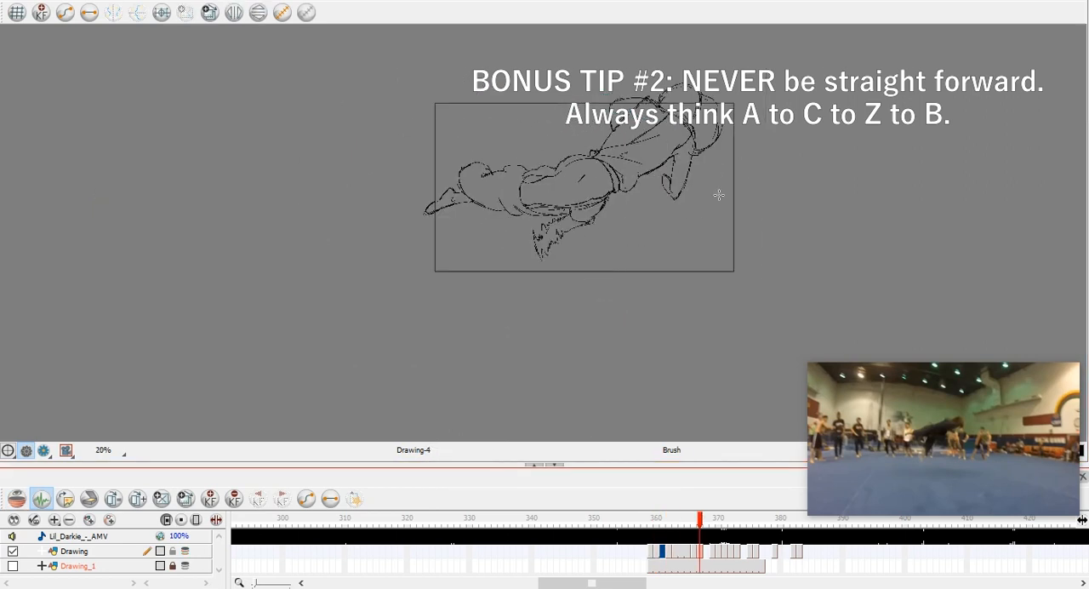
{"action": "key", "text": "comma"}
{"action": "key", "text": "comma"}
{"action": "key", "text": "comma"}
{"action": "key", "text": "comma"}
{"action": "key", "text": "comma"}
{"action": "key", "text": "comma"}
{"action": "key", "text": "comma"}
{"action": "key", "text": "comma"}
{"action": "key", "text": "comma"}
{"action": "key", "text": "comma"}
{"action": "key", "text": "comma"}
{"action": "key", "text": "comma"}
{"action": "key", "text": "comma"}
{"action": "key", "text": "comma"}
{"action": "key", "text": "2"}
{"action": "key", "text": "2"}
{"action": "key", "text": "period"}
{"action": "key", "text": "period"}
{"action": "key", "text": "period"}
{"action": "key", "text": "period"}
{"action": "key", "text": "period"}
{"action": "key", "text": "period"}
{"action": "key", "text": "period"}
{"action": "key", "text": "period"}
{"action": "key", "text": "period"}
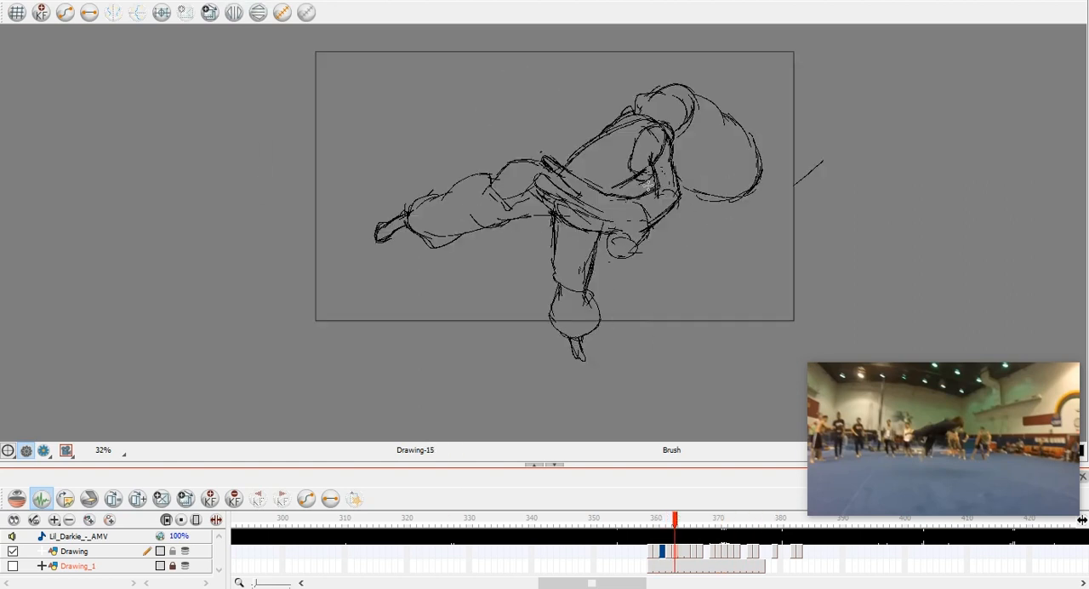
Step back and forth across the poses on both sides of frame 363 to study the motion arc.
{"action": "key", "text": "comma"}
{"action": "key", "text": "period"}
{"action": "left_click", "coordinate": [712, 553]}
{"action": "left_click", "coordinate": [701, 553]}
{"action": "key", "text": "1"}
{"action": "key", "text": "comma"}
{"action": "key", "text": "comma"}
{"action": "key", "text": "comma"}
{"action": "key", "text": "comma"}
{"action": "key", "text": "comma"}
{"action": "key", "text": "comma"}
{"action": "key", "text": "comma"}
{"action": "key", "text": "period"}
{"action": "key", "text": "period"}
{"action": "key", "text": "period"}
{"action": "key", "text": "period"}
{"action": "key", "text": "period"}
{"action": "key", "text": "period"}
{"action": "key", "text": "period"}
{"action": "key", "text": "period"}
{"action": "key", "text": "period"}
{"action": "key", "text": "period"}
{"action": "key", "text": "period"}
{"action": "key", "text": "period"}
{"action": "key", "text": "period"}
{"action": "key", "text": "period"}
{"action": "key", "text": "period"}
{"action": "key", "text": "comma"}
{"action": "key", "text": "comma"}
{"action": "key", "text": "comma"}
{"action": "key", "text": "comma"}
{"action": "key", "text": "comma"}
{"action": "key", "text": "comma"}
{"action": "key", "text": "comma"}
{"action": "key", "text": "comma"}
{"action": "key", "text": "period"}
{"action": "key", "text": "period"}
{"action": "key", "text": "period"}
{"action": "key", "text": "period"}
{"action": "key", "text": "period"}
{"action": "key", "text": "period"}
{"action": "key", "text": "comma"}
{"action": "key", "text": "comma"}
{"action": "key", "text": "comma"}
{"action": "key", "text": "comma"}
{"action": "key", "text": "comma"}
{"action": "key", "text": "comma"}
{"action": "key", "text": "comma"}
{"action": "key", "text": "comma"}
{"action": "key", "text": "comma"}
{"action": "key", "text": "comma"}
{"action": "key", "text": "comma"}
{"action": "key", "text": "comma"}
{"action": "key", "text": "comma"}
{"action": "key", "text": "comma"}
{"action": "key", "text": "comma"}
{"action": "key", "text": "period"}
{"action": "key", "text": "period"}
{"action": "key", "text": "period"}
{"action": "key", "text": "period"}
{"action": "key", "text": "period"}
{"action": "key", "text": "period"}
{"action": "key", "text": "period"}
{"action": "key", "text": "period"}
{"action": "key", "text": "period"}
{"action": "key", "text": "period"}
{"action": "key", "text": "period"}
{"action": "key", "text": "period"}
{"action": "key", "text": "period"}
{"action": "key", "text": "period"}
{"action": "key", "text": "period"}
{"action": "key", "text": "period"}
{"action": "key", "text": "period"}
{"action": "key", "text": "period"}
{"action": "key", "text": "period"}
{"action": "key", "text": "period"}
Return to the opening pose at frame 359 and step forward through the first drawings to examine their timing.
{"action": "left_click", "coordinate": [652, 520]}
{"action": "key", "text": "period"}
{"action": "key", "text": "period"}
{"action": "key", "text": "period"}
{"action": "key", "text": "period"}
{"action": "key", "text": "period"}
{"action": "key", "text": "period"}
{"action": "key", "text": "period"}
{"action": "key", "text": "period"}
{"action": "key", "text": "period"}
{"action": "key", "text": "period"}
{"action": "key", "text": "period"}
{"action": "key", "text": "period"}
{"action": "key", "text": "period"}
{"action": "key", "text": "period"}
{"action": "key", "text": "period"}
{"action": "key", "text": "period"}
{"action": "key", "text": "period"}
{"action": "key", "text": "period"}
{"action": "left_click", "coordinate": [652, 520]}
{"action": "key", "text": "period"}
{"action": "key", "text": "period"}
{"action": "key", "text": "period"}
{"action": "key", "text": "period"}
{"action": "key", "text": "period"}
{"action": "key", "text": "period"}
{"action": "key", "text": "period"}
{"action": "key", "text": "period"}
{"action": "key", "text": "period"}
{"action": "key", "text": "period"}
{"action": "key", "text": "period"}
{"action": "key", "text": "period"}
{"action": "key", "text": "period"}
{"action": "key", "text": "period"}
{"action": "key", "text": "period"}
{"action": "key", "text": "period"}
{"action": "key", "text": "period"}
{"action": "key", "text": "period"}
{"action": "key", "text": "period"}
{"action": "left_click", "coordinate": [652, 555]}
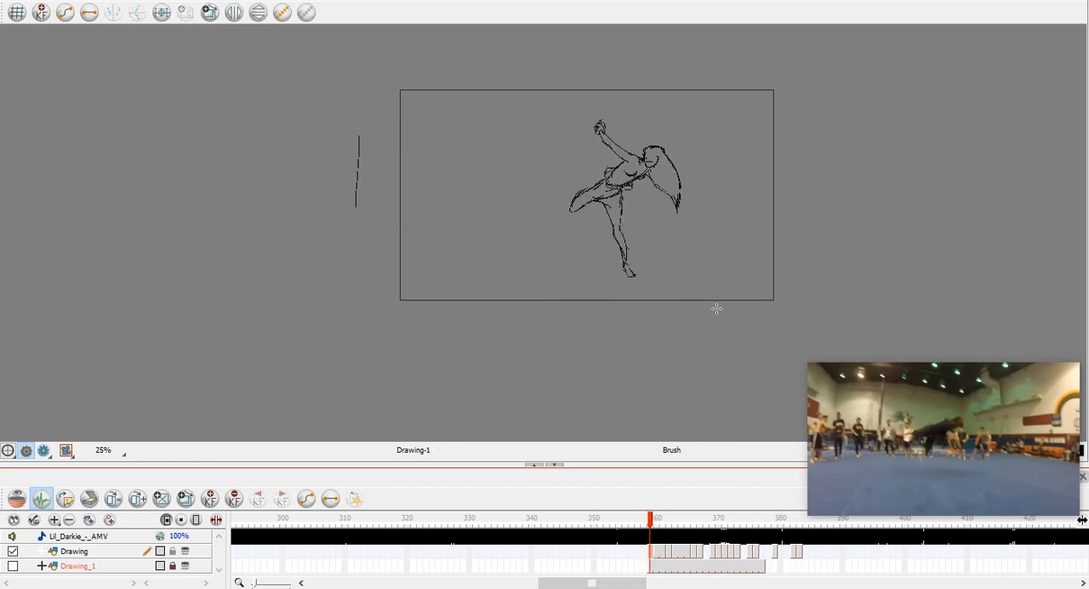
{"action": "key", "text": "period"}
{"action": "key", "text": "period"}
{"action": "key", "text": "period"}
{"action": "key", "text": "period"}
{"action": "key", "text": "period"}
{"action": "key", "text": "period"}
{"action": "key", "text": "period"}
{"action": "key", "text": "period"}
{"action": "key", "text": "period"}
{"action": "key", "text": "period"}
{"action": "key", "text": "period"}
{"action": "key", "text": "period"}
{"action": "key", "text": "period"}
{"action": "key", "text": "period"}
{"action": "key", "text": "period"}
{"action": "key", "text": "period"}
{"action": "key", "text": "period"}
{"action": "key", "text": "period"}
{"action": "key", "text": "period"}
{"action": "key", "text": "period"}
Go back to frame 360 with onion skin on and sketch the chest contour below the head.
{"action": "left_click", "coordinate": [679, 554]}
{"action": "left_click", "coordinate": [656, 555]}
{"action": "key", "text": "alt+o"}
{"action": "key", "text": "2"}
{"action": "left_click_drag", "start_coordinate": [749, 128], "coordinate": [631, 183]}
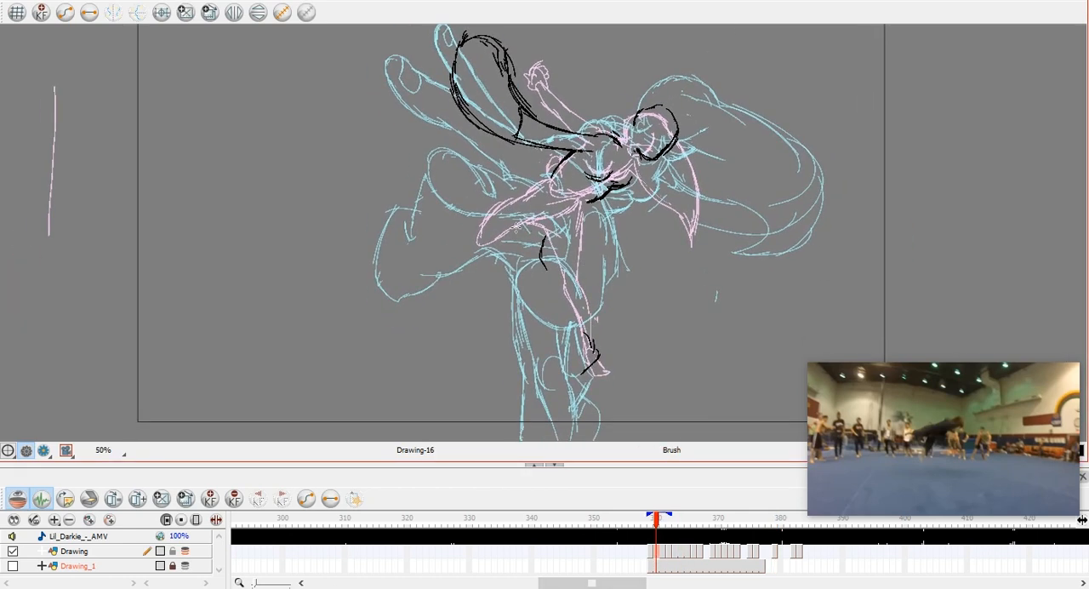
Draw the bent back leg at frame 360 with its thigh, rounded knee and underside.
{"action": "left_click_drag", "start_coordinate": [517, 227], "coordinate": [542, 240]}
{"action": "mouse_move", "coordinate": [542, 186]}
{"action": "left_mouse_down"}
{"action": "mouse_move", "coordinate": [451, 232]}
{"action": "mouse_move", "coordinate": [450, 262]}
{"action": "left_mouse_up"}
{"action": "left_click_drag", "start_coordinate": [520, 228], "coordinate": [452, 268]}
{"action": "mouse_move", "coordinate": [461, 220]}
{"action": "left_mouse_down"}
{"action": "mouse_move", "coordinate": [491, 200]}
{"action": "mouse_move", "coordinate": [449, 262]}
{"action": "mouse_move", "coordinate": [468, 259]}
{"action": "left_mouse_up"}
{"action": "left_click_drag", "start_coordinate": [519, 231], "coordinate": [570, 223]}
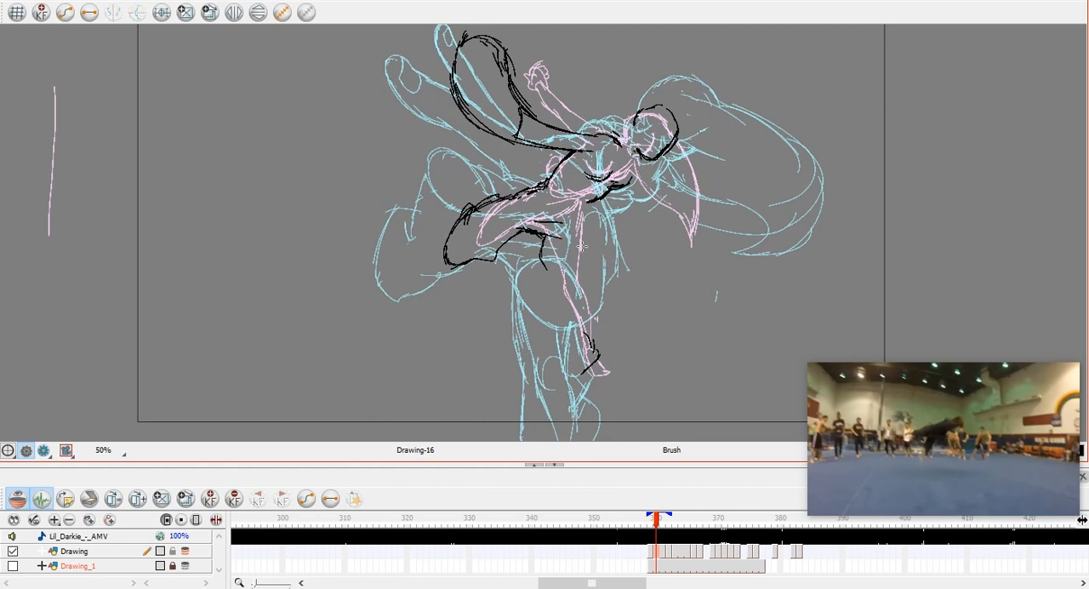
{"action": "key", "text": "ctrl+z"}
Try rough ankle and foot outlines for the standing leg at frame 360 over the onion skin.
{"action": "key", "text": "space"}
{"action": "left_click_drag", "start_coordinate": [595, 319], "coordinate": [587, 251]}
{"action": "left_click_drag", "start_coordinate": [572, 303], "coordinate": [571, 320]}
{"action": "mouse_move", "coordinate": [561, 305]}
{"action": "left_mouse_down"}
{"action": "mouse_move", "coordinate": [564, 350]}
{"action": "mouse_move", "coordinate": [565, 338]}
{"action": "left_mouse_up"}
{"action": "key", "text": "space"}
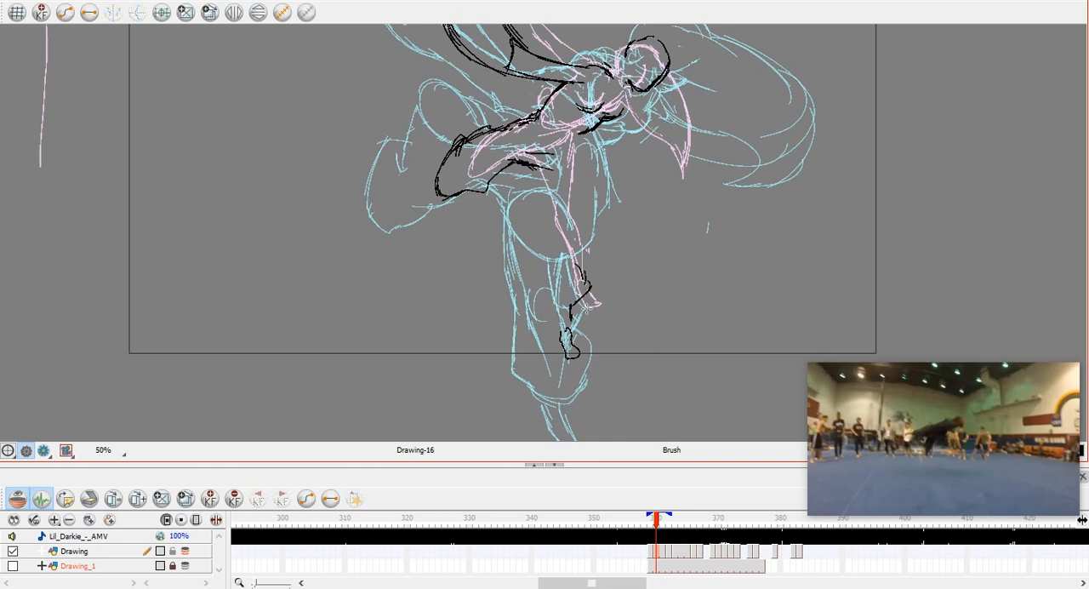
Turn off onion skin and sketch the hip and upper standing leg at frame 360, undoing the last two strokes.
{"action": "left_click_drag", "start_coordinate": [593, 286], "coordinate": [593, 363]}
{"action": "left_click", "coordinate": [17, 498]}
{"action": "key", "text": "space"}
{"action": "left_click_drag", "start_coordinate": [584, 308], "coordinate": [568, 266]}
{"action": "left_click_drag", "start_coordinate": [546, 211], "coordinate": [561, 241]}
{"action": "left_click_drag", "start_coordinate": [560, 192], "coordinate": [561, 243]}
{"action": "mouse_move", "coordinate": [562, 173]}
{"action": "left_mouse_down"}
{"action": "mouse_move", "coordinate": [525, 166]}
{"action": "mouse_move", "coordinate": [563, 184]}
{"action": "left_mouse_up"}
{"action": "mouse_move", "coordinate": [526, 138]}
{"action": "left_mouse_down"}
{"action": "mouse_move", "coordinate": [519, 158]}
{"action": "mouse_move", "coordinate": [525, 143]}
{"action": "left_mouse_up"}
{"action": "mouse_move", "coordinate": [518, 206]}
{"action": "left_mouse_down"}
{"action": "mouse_move", "coordinate": [519, 272]}
{"action": "mouse_move", "coordinate": [540, 234]}
{"action": "mouse_move", "coordinate": [528, 251]}
{"action": "mouse_move", "coordinate": [523, 220]}
{"action": "left_mouse_up"}
{"action": "key", "text": "ctrl+z"}
{"action": "key", "text": "ctrl+z"}
Rough in the lower part of the standing leg at frame 360 and delete the unwanted strokes near its foot.
{"action": "left_click_drag", "start_coordinate": [525, 255], "coordinate": [518, 287]}
{"action": "mouse_move", "coordinate": [517, 284]}
{"action": "left_mouse_down"}
{"action": "mouse_move", "coordinate": [514, 312]}
{"action": "mouse_move", "coordinate": [553, 347]}
{"action": "left_mouse_up"}
{"action": "key", "text": "alt+s"}
{"action": "left_click_drag", "start_coordinate": [601, 296], "coordinate": [587, 340]}
{"action": "left_click_drag", "start_coordinate": [552, 347], "coordinate": [554, 326]}
{"action": "left_click", "coordinate": [639, 320]}
{"action": "left_click_drag", "start_coordinate": [593, 296], "coordinate": [596, 315]}
{"action": "key", "text": "alt+b"}
{"action": "key", "text": "Delete"}
Draw the standing leg's trouser contours, knee folds and rounded cuff at frame 360, flipping to check against the previous drawing.
{"action": "key", "text": "comma"}
{"action": "key", "text": "period"}
{"action": "left_click_drag", "start_coordinate": [563, 230], "coordinate": [563, 258]}
{"action": "mouse_move", "coordinate": [542, 192]}
{"action": "left_mouse_down"}
{"action": "mouse_move", "coordinate": [550, 218]}
{"action": "mouse_move", "coordinate": [543, 196]}
{"action": "left_mouse_up"}
{"action": "mouse_move", "coordinate": [566, 238]}
{"action": "left_mouse_down"}
{"action": "mouse_move", "coordinate": [563, 269]}
{"action": "mouse_move", "coordinate": [536, 297]}
{"action": "left_mouse_up"}
{"action": "left_click_drag", "start_coordinate": [565, 272], "coordinate": [549, 345]}
{"action": "mouse_move", "coordinate": [546, 291]}
{"action": "left_mouse_down"}
{"action": "mouse_move", "coordinate": [531, 288]}
{"action": "mouse_move", "coordinate": [563, 301]}
{"action": "left_mouse_up"}
{"action": "mouse_move", "coordinate": [545, 257]}
{"action": "left_mouse_down"}
{"action": "mouse_move", "coordinate": [535, 279]}
{"action": "mouse_move", "coordinate": [556, 359]}
{"action": "left_mouse_up"}
{"action": "left_click_drag", "start_coordinate": [558, 298], "coordinate": [546, 343]}
{"action": "left_click_drag", "start_coordinate": [544, 358], "coordinate": [585, 360]}
{"action": "key", "text": "comma"}
{"action": "key", "text": "period"}
Mark the standing foot's position and draw the ankle lines below the trouser cuff at frame 360, comparing with the previous drawing.
{"action": "key", "text": "alt+o"}
{"action": "key", "text": "space"}
{"action": "key", "text": "comma"}
{"action": "key", "text": "alt+o"}
{"action": "key", "text": "space"}
{"action": "left_click_drag", "start_coordinate": [610, 316], "coordinate": [608, 344]}
{"action": "key", "text": "alt+s"}
{"action": "left_click", "coordinate": [568, 349]}
{"action": "key", "text": "alt+b"}
{"action": "key", "text": "period"}
{"action": "left_click_drag", "start_coordinate": [559, 372], "coordinate": [545, 376]}
{"action": "key", "text": "comma"}
{"action": "key", "text": "period"}
{"action": "left_click_drag", "start_coordinate": [546, 318], "coordinate": [544, 344]}
{"action": "left_click_drag", "start_coordinate": [532, 326], "coordinate": [535, 346]}
{"action": "key", "text": "comma"}
{"action": "key", "text": "period"}
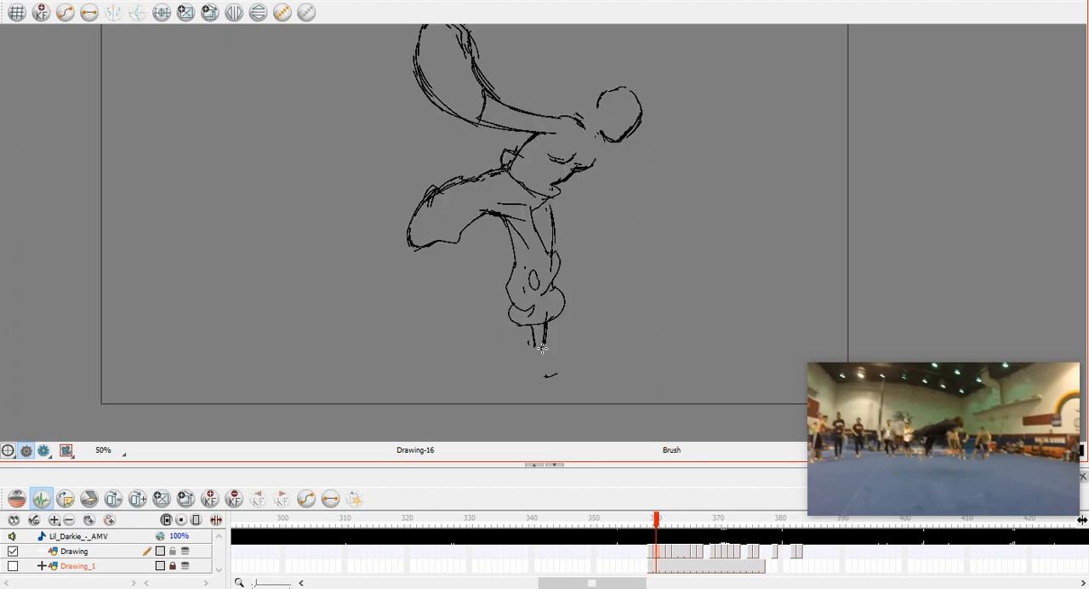
Select a stroke along the upper thigh of the bent back leg at frame 360 and delete it.
{"action": "key", "text": "s"}
{"action": "left_click", "coordinate": [473, 179]}
{"action": "key", "text": "Delete"}
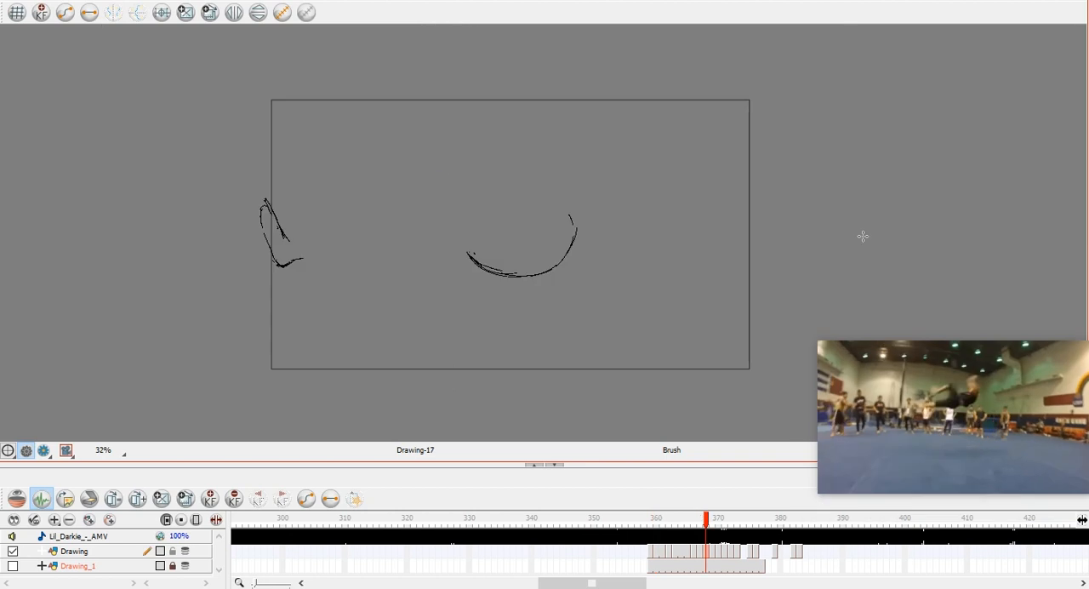
Flip back and forth through the drawings around frame 368 to compare the body's motion.
{"action": "key", "text": "comma"}
{"action": "key", "text": "comma"}
{"action": "key", "text": "comma"}
{"action": "key", "text": "comma"}
{"action": "key", "text": "comma"}
{"action": "key", "text": "comma"}
{"action": "key", "text": "comma"}
{"action": "key", "text": "comma"}
{"action": "key", "text": "period"}
{"action": "key", "text": "period"}
{"action": "key", "text": "period"}
{"action": "key", "text": "period"}
{"action": "key", "text": "period"}
{"action": "key", "text": "period"}
{"action": "key", "text": "period"}
{"action": "key", "text": "period"}
{"action": "key", "text": "period"}
{"action": "key", "text": "comma"}
{"action": "key", "text": "comma"}
{"action": "key", "text": "period"}
Try rough contour strokes above the buttock curve at frame 368, compare them with the neighbouring drawings, and undo them.
{"action": "key", "text": "period"}
{"action": "key", "text": "comma"}
{"action": "left_click_drag", "start_coordinate": [499, 109], "coordinate": [546, 175]}
{"action": "key", "text": "comma"}
{"action": "key", "text": "period"}
{"action": "key", "text": "period"}
{"action": "key", "text": "comma"}
{"action": "left_click_drag", "start_coordinate": [460, 158], "coordinate": [484, 202]}
{"action": "left_click_drag", "start_coordinate": [548, 173], "coordinate": [572, 213]}
{"action": "key", "text": "comma"}
{"action": "key", "text": "period"}
{"action": "key", "text": "comma"}
{"action": "key", "text": "period"}
{"action": "key", "text": "period"}
{"action": "key", "text": "comma"}
{"action": "key", "text": "comma"}
Select the surplus stroke on the rising end of the buttock curve at frame 368 and delete it.
{"action": "key", "text": "period"}
{"action": "key", "text": "period"}
{"action": "key", "text": "comma"}
{"action": "key", "text": "comma"}
{"action": "key", "text": "period"}
{"action": "key", "text": "ctrl+z"}
{"action": "key", "text": "ctrl+z"}
{"action": "key", "text": "period"}
{"action": "key", "text": "comma"}
{"action": "key", "text": "period"}
{"action": "key", "text": "comma"}
{"action": "key", "text": "comma"}
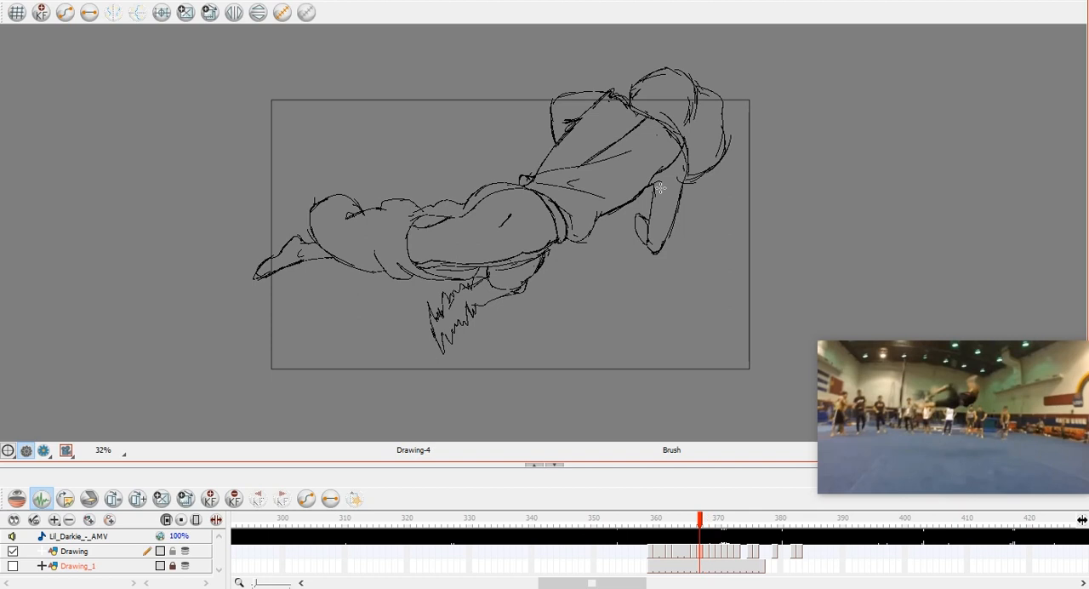
{"action": "key", "text": "period"}
{"action": "key", "text": "comma"}
{"action": "key", "text": "period"}
{"action": "key", "text": "comma"}
{"action": "key", "text": "period"}
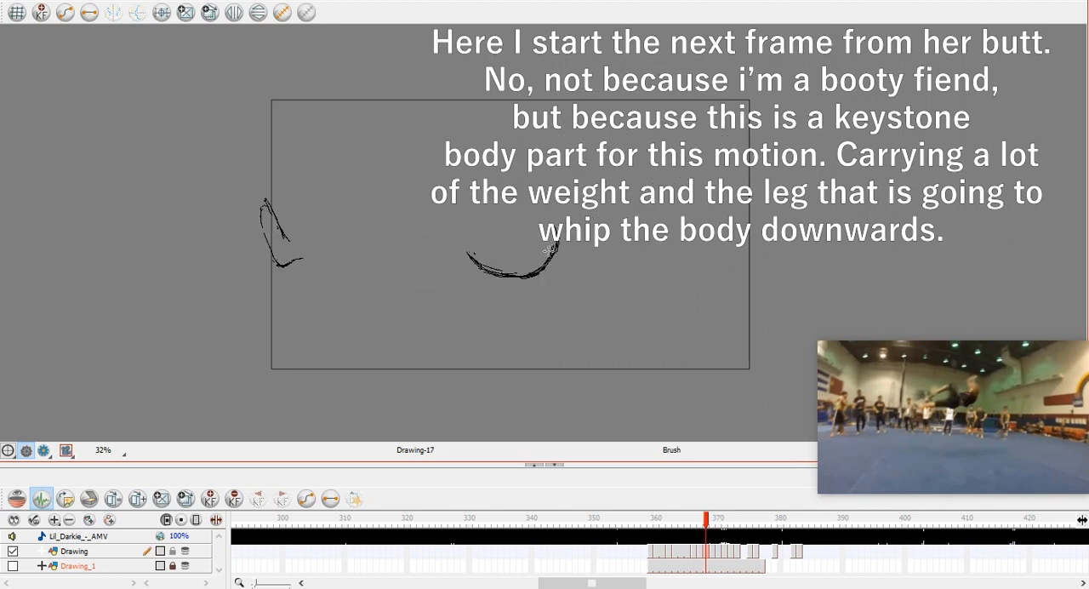
{"action": "key", "text": "alt+s"}
{"action": "left_click_drag", "start_coordinate": [539, 269], "coordinate": [855, 166]}
{"action": "left_click", "coordinate": [557, 247]}
{"action": "key", "text": "Delete"}
{"action": "key", "text": "alt+b"}
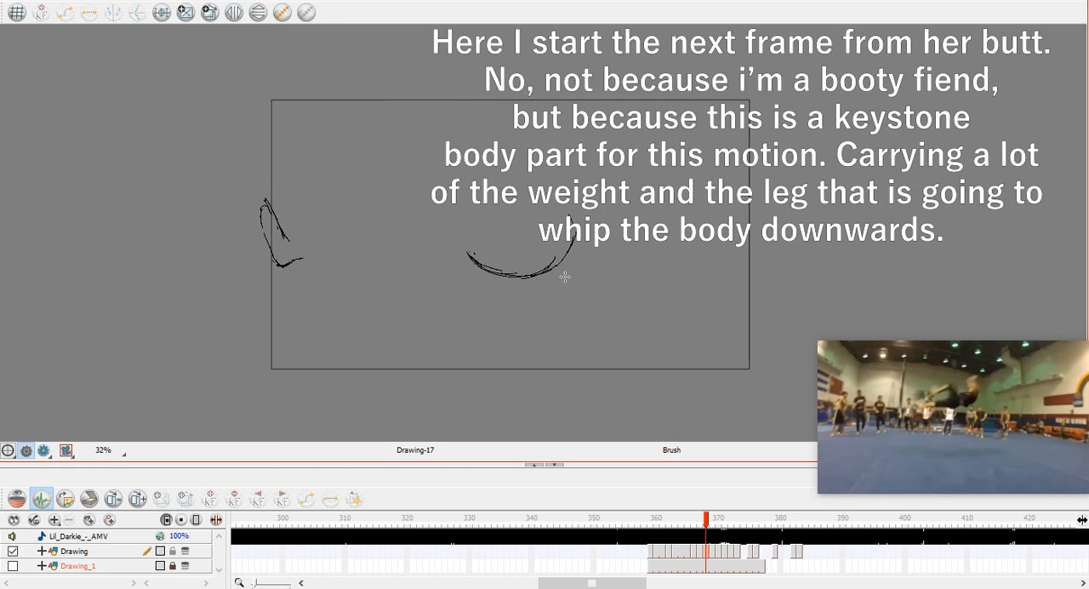
Compare the buttock curve with the neighbouring drawings and delete another overlapping stroke from it at frame 368.
{"action": "key", "text": "comma"}
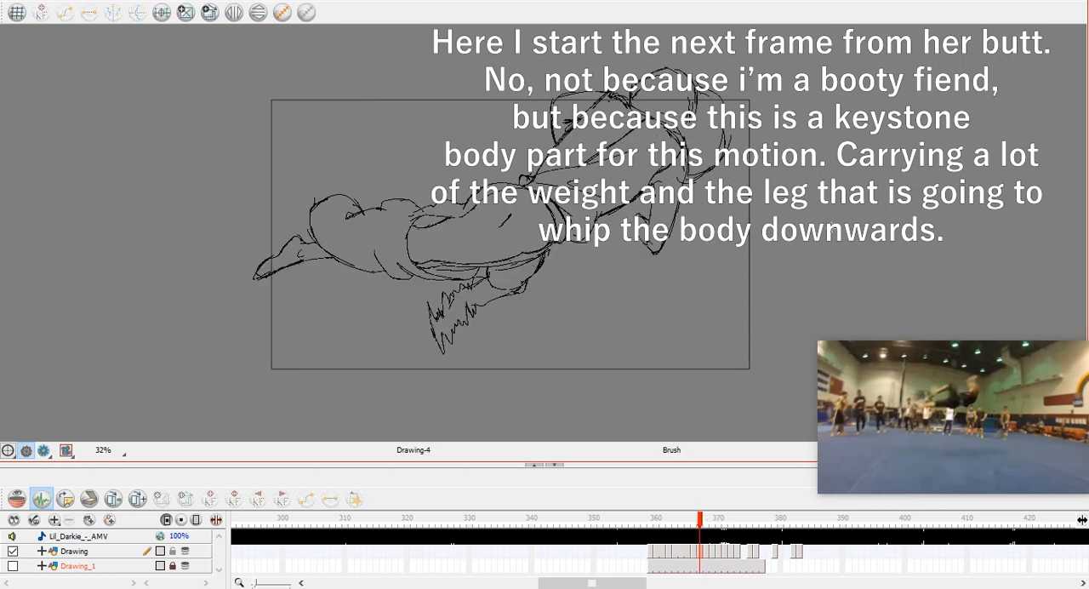
{"action": "key", "text": "period"}
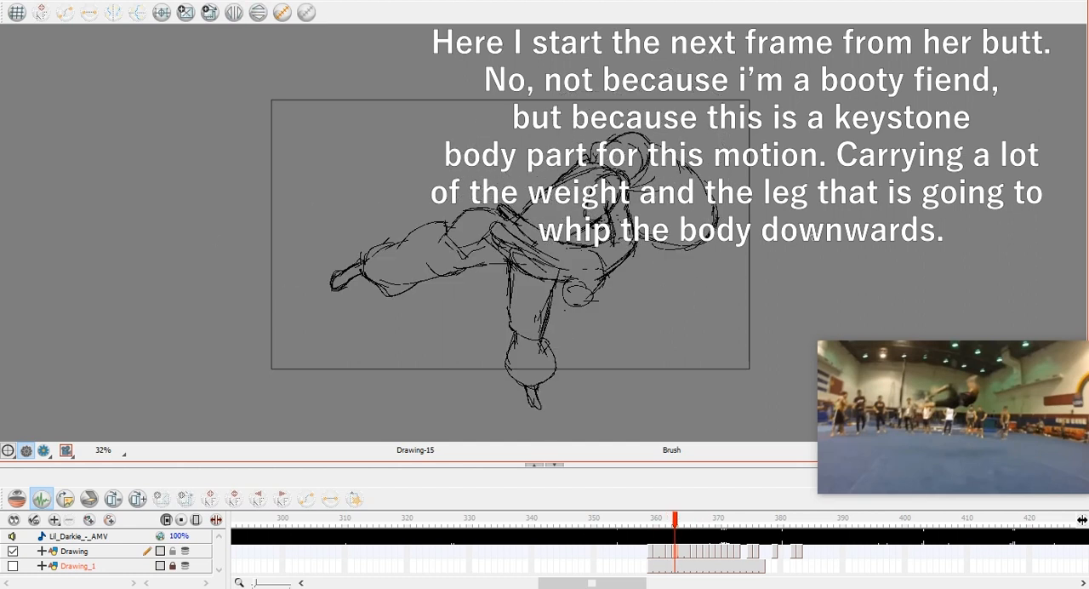
{"action": "key", "text": "period"}
{"action": "key", "text": "comma"}
{"action": "key", "text": "comma"}
{"action": "key", "text": "period"}
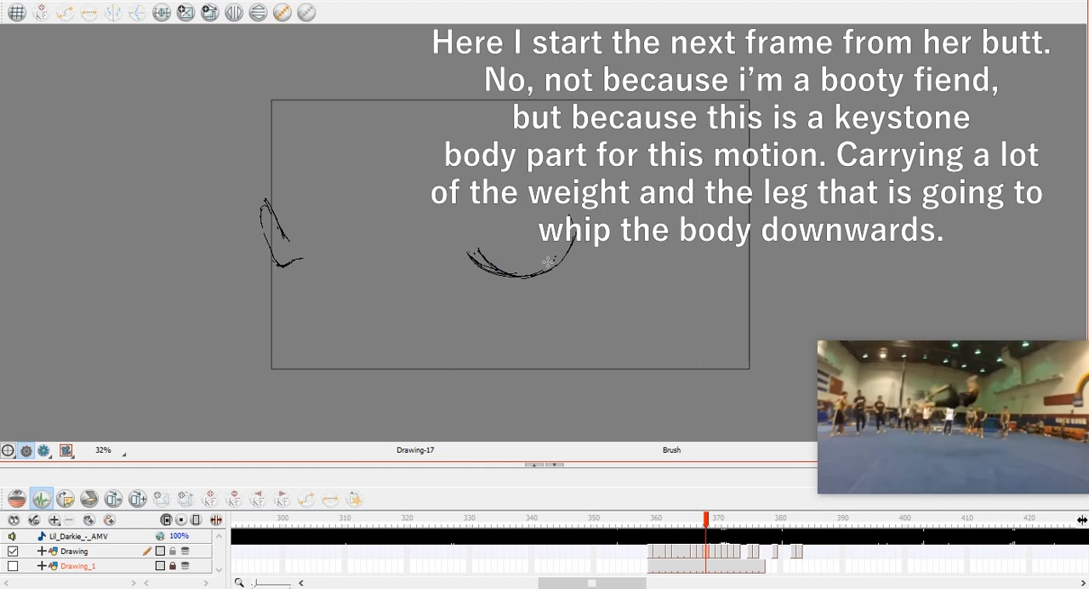
{"action": "left_click_drag", "start_coordinate": [476, 253], "coordinate": [576, 214]}
{"action": "key", "text": "Delete"}
{"action": "key", "text": "alt+b"}
Draw both sides of the thigh rising from the buttock curve at frame 368, guided by the neighbouring drawings.
{"action": "key", "text": "period"}
{"action": "key", "text": "comma"}
{"action": "key", "text": "comma"}
{"action": "key", "text": "comma"}
{"action": "key", "text": "comma"}
{"action": "key", "text": "comma"}
{"action": "key", "text": "comma"}
{"action": "key", "text": "comma"}
{"action": "key", "text": "period"}
{"action": "key", "text": "period"}
{"action": "key", "text": "period"}
{"action": "key", "text": "period"}
{"action": "key", "text": "period"}
{"action": "key", "text": "period"}
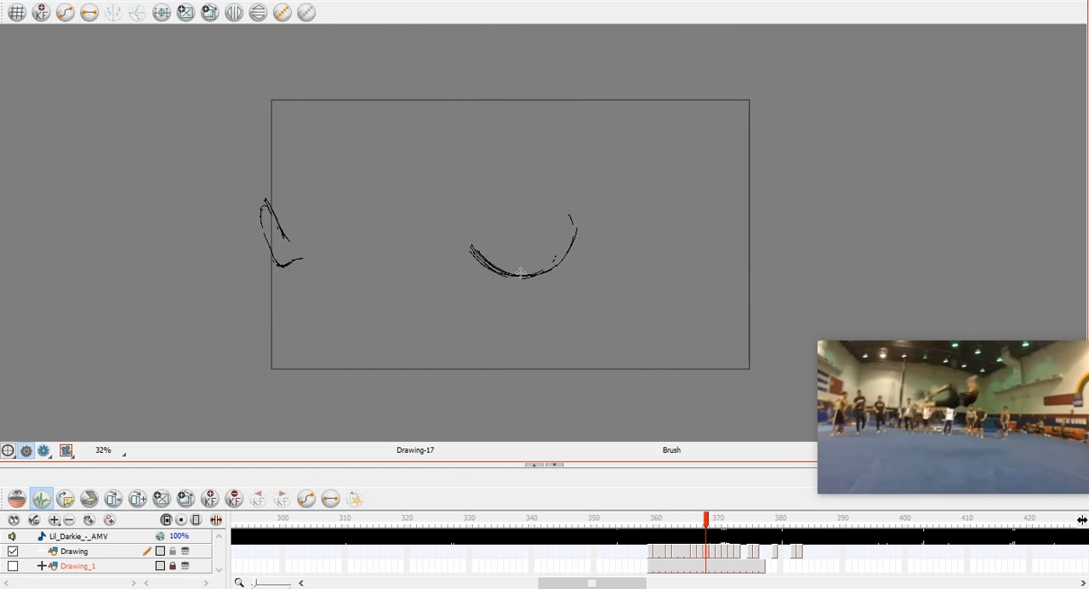
{"action": "key", "text": "comma"}
{"action": "key", "text": "period"}
{"action": "key", "text": "period"}
{"action": "key", "text": "comma"}
Check the raised thigh against the neighbouring drawings and select its side contour stroke to adjust it at frame 368.
{"action": "key", "text": "comma"}
{"action": "key", "text": "period"}
{"action": "left_click_drag", "start_coordinate": [467, 232], "coordinate": [490, 128]}
{"action": "left_click_drag", "start_coordinate": [557, 195], "coordinate": [502, 138]}
{"action": "left_click_drag", "start_coordinate": [504, 142], "coordinate": [534, 195]}
{"action": "key", "text": "comma"}
{"action": "key", "text": "period"}
{"action": "key", "text": "comma"}
{"action": "key", "text": "comma"}
{"action": "key", "text": "period"}
{"action": "key", "text": "period"}
{"action": "key", "text": "period"}
{"action": "key", "text": "comma"}
{"action": "key", "text": "comma"}
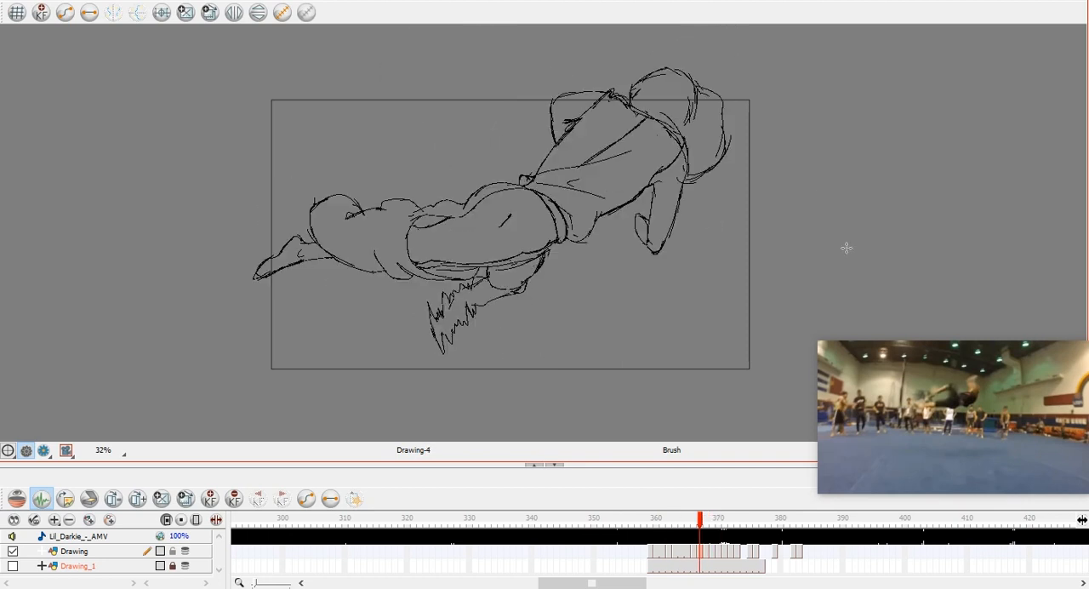
Draw the rounded top of the raised thigh and the lower leg's sloping upper contour with a short stroke beneath its end.
{"action": "key", "text": "period"}
{"action": "key", "text": "period"}
{"action": "key", "text": "comma"}
{"action": "key", "text": "alt+s"}
{"action": "mouse_move", "coordinate": [529, 193]}
{"action": "left_mouse_down"}
{"action": "mouse_move", "coordinate": [484, 110]}
{"action": "mouse_move", "coordinate": [504, 119]}
{"action": "left_mouse_up"}
{"action": "left_click_drag", "start_coordinate": [522, 113], "coordinate": [537, 119]}
{"action": "key", "text": "alt+b"}
{"action": "key", "text": "comma"}
{"action": "key", "text": "comma"}
{"action": "key", "text": "period"}
{"action": "key", "text": "period"}
{"action": "key", "text": "period"}
{"action": "key", "text": "period"}
{"action": "key", "text": "comma"}
{"action": "key", "text": "comma"}
{"action": "key", "text": "comma"}
{"action": "key", "text": "comma"}
{"action": "key", "text": "comma"}
{"action": "key", "text": "comma"}
{"action": "key", "text": "comma"}
{"action": "key", "text": "comma"}
{"action": "key", "text": "comma"}
{"action": "key", "text": "comma"}
{"action": "key", "text": "period"}
{"action": "key", "text": "period"}
{"action": "key", "text": "period"}
{"action": "key", "text": "period"}
{"action": "key", "text": "period"}
{"action": "key", "text": "period"}
{"action": "key", "text": "period"}
{"action": "key", "text": "period"}
{"action": "key", "text": "period"}
{"action": "key", "text": "period"}
{"action": "key", "text": "comma"}
{"action": "key", "text": "comma"}
{"action": "key", "text": "period"}
{"action": "key", "text": "comma"}
{"action": "left_click_drag", "start_coordinate": [458, 111], "coordinate": [525, 153]}
{"action": "left_click_drag", "start_coordinate": [451, 111], "coordinate": [363, 154]}
{"action": "left_click_drag", "start_coordinate": [371, 157], "coordinate": [373, 181]}
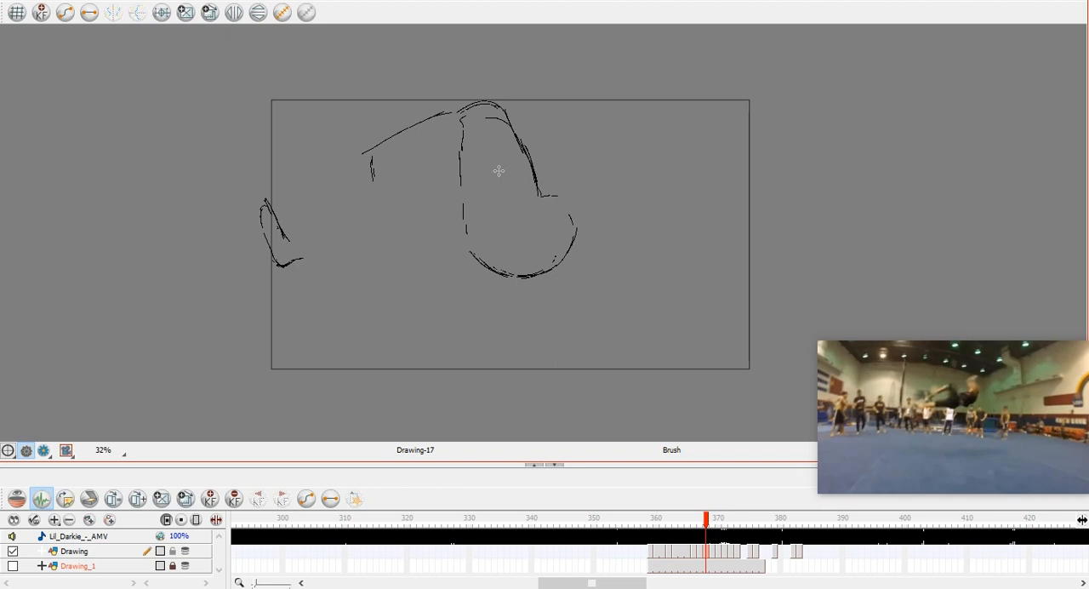
Add a crease stroke beneath the raised knee and a contour stroke along the lower leg's far end at frame 368.
{"action": "key", "text": "comma"}
{"action": "key", "text": "comma"}
{"action": "key", "text": "comma"}
{"action": "key", "text": "comma"}
{"action": "key", "text": "comma"}
{"action": "key", "text": "period"}
{"action": "key", "text": "period"}
{"action": "key", "text": "period"}
{"action": "key", "text": "period"}
{"action": "key", "text": "period"}
{"action": "left_click_drag", "start_coordinate": [463, 133], "coordinate": [419, 149]}
{"action": "key", "text": "period"}
{"action": "key", "text": "comma"}
{"action": "key", "text": "comma"}
{"action": "key", "text": "period"}
{"action": "key", "text": "period"}
Compare the lower leg with the surrounding drawings and add a short stroke to its underside at frame 368.
{"action": "key", "text": "comma"}
{"action": "left_click_drag", "start_coordinate": [372, 123], "coordinate": [373, 180]}
{"action": "key", "text": "comma"}
{"action": "key", "text": "period"}
{"action": "key", "text": "period"}
{"action": "key", "text": "comma"}
{"action": "key", "text": "comma"}
{"action": "key", "text": "period"}
Draw the strokes linking the lower leg to the foot at frame 368 and check them against the previous drawing.
{"action": "key", "text": "comma"}
{"action": "key", "text": "comma"}
{"action": "key", "text": "comma"}
{"action": "key", "text": "comma"}
{"action": "key", "text": "comma"}
{"action": "key", "text": "comma"}
{"action": "key", "text": "period"}
{"action": "key", "text": "period"}
{"action": "key", "text": "period"}
{"action": "key", "text": "period"}
{"action": "key", "text": "period"}
{"action": "key", "text": "period"}
{"action": "key", "text": "period"}
{"action": "key", "text": "period"}
{"action": "key", "text": "period"}
{"action": "key", "text": "comma"}
{"action": "key", "text": "comma"}
{"action": "key", "text": "comma"}
{"action": "mouse_move", "coordinate": [384, 167]}
{"action": "left_mouse_down"}
{"action": "mouse_move", "coordinate": [377, 182]}
{"action": "mouse_move", "coordinate": [393, 165]}
{"action": "left_mouse_up"}
{"action": "key", "text": "comma"}
{"action": "key", "text": "period"}
{"action": "key", "text": "comma"}
{"action": "key", "text": "comma"}
{"action": "key", "text": "period"}
{"action": "key", "text": "period"}
{"action": "key", "text": "comma"}
{"action": "key", "text": "period"}
{"action": "key", "text": "comma"}
{"action": "key", "text": "period"}
{"action": "key", "text": "period"}
{"action": "key", "text": "comma"}
{"action": "mouse_move", "coordinate": [313, 201]}
{"action": "left_mouse_down"}
{"action": "mouse_move", "coordinate": [293, 238]}
{"action": "mouse_move", "coordinate": [304, 271]}
{"action": "left_mouse_up"}
{"action": "left_click_drag", "start_coordinate": [305, 230], "coordinate": [316, 211]}
{"action": "key", "text": "comma"}
{"action": "key", "text": "period"}
Draw the rounded knee contour of the extended lower leg at frame 368, comparing it with the neighbouring drawings.
{"action": "key", "text": "comma"}
{"action": "key", "text": "period"}
{"action": "key", "text": "comma"}
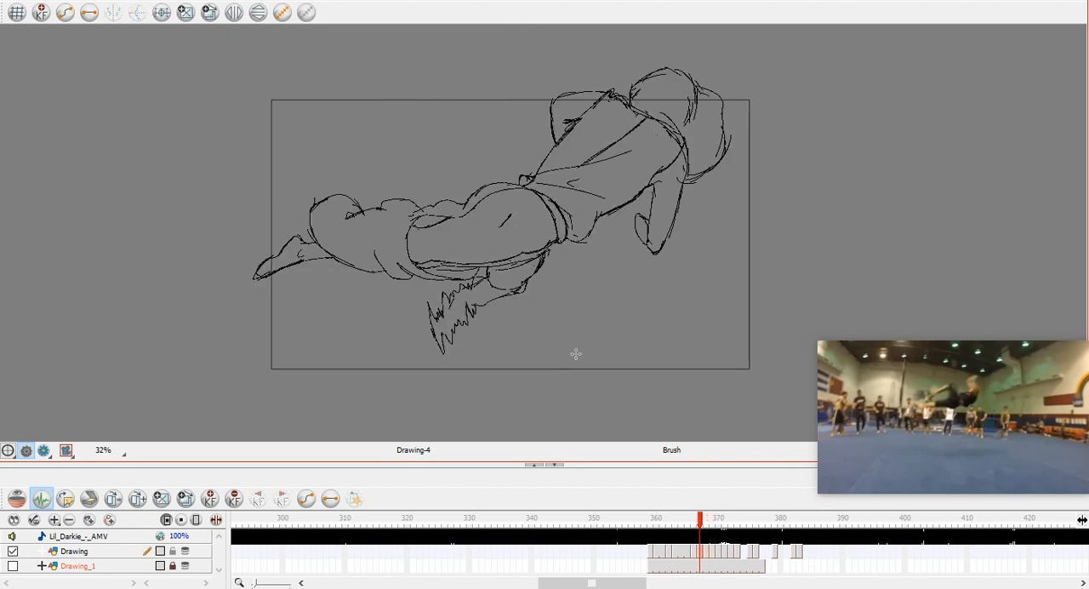
{"action": "key", "text": "period"}
{"action": "key", "text": "comma"}
{"action": "key", "text": "period"}
{"action": "key", "text": "period"}
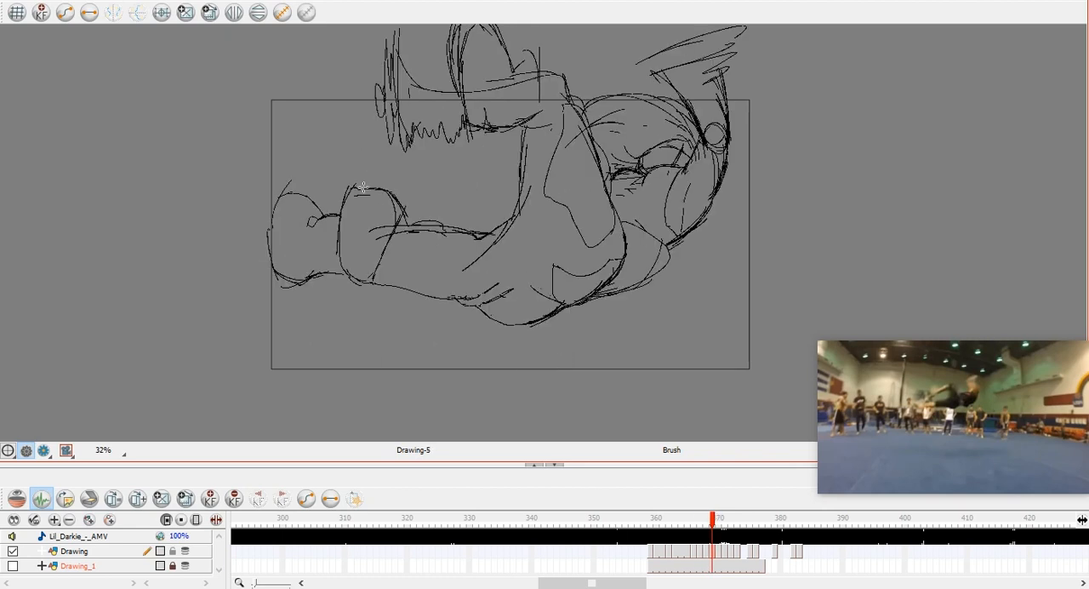
{"action": "key", "text": "comma"}
{"action": "left_click_drag", "start_coordinate": [311, 201], "coordinate": [355, 226]}
{"action": "key", "text": "period"}
{"action": "key", "text": "comma"}
Add a short upper stroke behind the knee and draw the extended leg's underside through to the buttock at frame 368.
{"action": "key", "text": "period"}
{"action": "key", "text": "comma"}
{"action": "left_click_drag", "start_coordinate": [351, 225], "coordinate": [398, 216]}
{"action": "key", "text": "period"}
{"action": "key", "text": "comma"}
{"action": "key", "text": "period"}
{"action": "key", "text": "comma"}
{"action": "mouse_move", "coordinate": [327, 269]}
{"action": "left_mouse_down"}
{"action": "mouse_move", "coordinate": [312, 267]}
{"action": "mouse_move", "coordinate": [395, 274]}
{"action": "left_mouse_up"}
{"action": "key", "text": "period"}
{"action": "key", "text": "comma"}
{"action": "left_click_drag", "start_coordinate": [528, 274], "coordinate": [466, 277]}
{"action": "left_click_drag", "start_coordinate": [393, 274], "coordinate": [468, 274]}
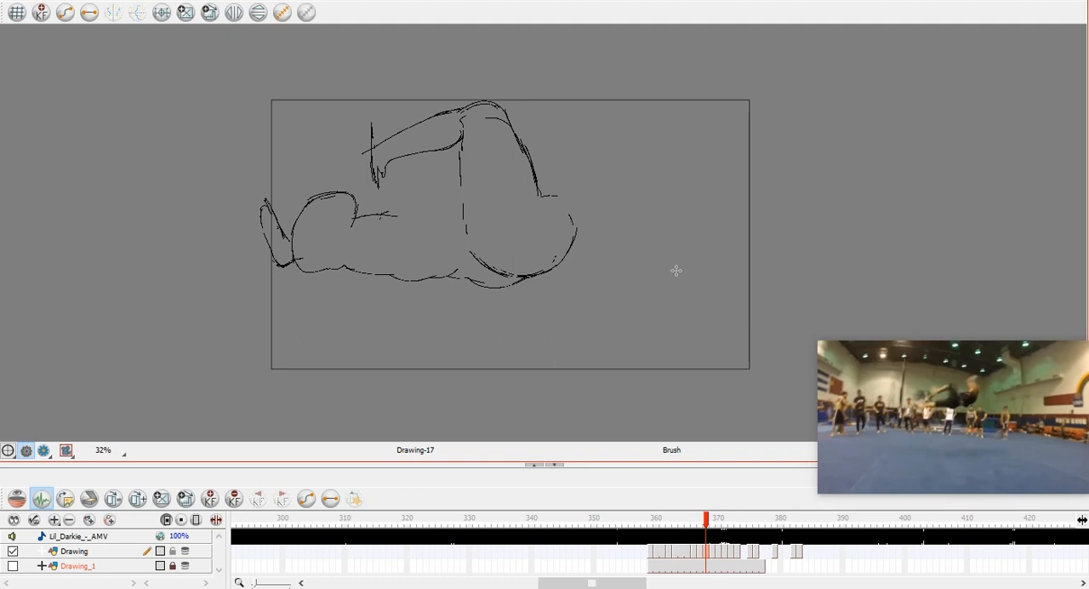
Draw a small hump on the extended leg and carry its upper contour to the raised thigh, checking against the neighbouring drawings.
{"action": "key", "text": "comma"}
{"action": "key", "text": "period"}
{"action": "key", "text": "period"}
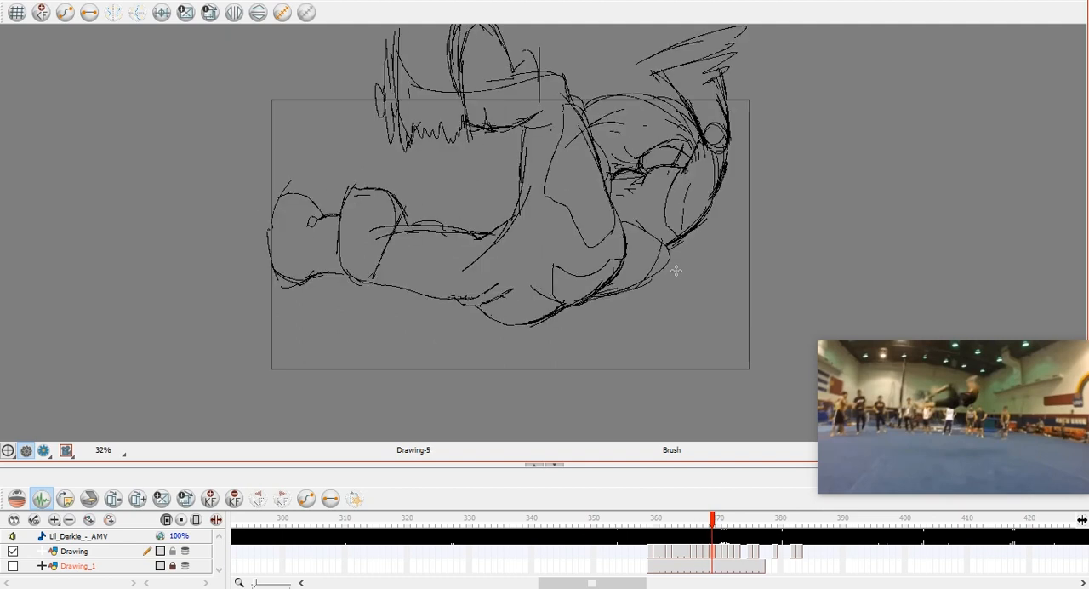
{"action": "key", "text": "comma"}
{"action": "key", "text": "period"}
{"action": "key", "text": "comma"}
{"action": "left_click_drag", "start_coordinate": [373, 223], "coordinate": [385, 201]}
{"action": "left_click_drag", "start_coordinate": [354, 215], "coordinate": [444, 212]}
{"action": "key", "text": "comma"}
{"action": "key", "text": "period"}
{"action": "key", "text": "comma"}
{"action": "key", "text": "period"}
{"action": "key", "text": "comma"}
{"action": "key", "text": "period"}
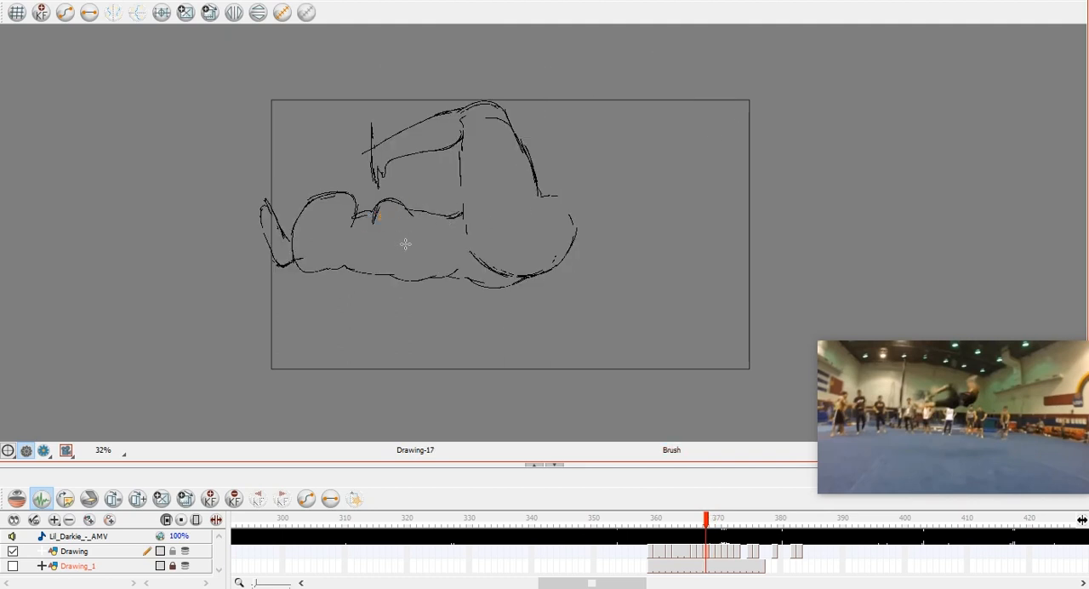
Replace the small hump on the extended leg with a taller rounded form whose near side runs down across the leg.
{"action": "key", "text": "alt+e"}
{"action": "mouse_move", "coordinate": [360, 219]}
{"action": "left_mouse_down"}
{"action": "mouse_move", "coordinate": [408, 209]}
{"action": "mouse_move", "coordinate": [371, 209]}
{"action": "mouse_move", "coordinate": [361, 251]}
{"action": "left_mouse_up"}
{"action": "key", "text": "alt+b"}
{"action": "key", "text": "comma"}
{"action": "key", "text": "period"}
{"action": "key", "text": "period"}
{"action": "key", "text": "comma"}
{"action": "key", "text": "comma"}
{"action": "key", "text": "period"}
{"action": "key", "text": "period"}
{"action": "key", "text": "comma"}
Draw the far side of the rounded form on the extended leg and compare it with the surrounding drawings.
{"action": "key", "text": "period"}
{"action": "key", "text": "comma"}
{"action": "left_click_drag", "start_coordinate": [409, 203], "coordinate": [393, 235]}
{"action": "key", "text": "comma"}
{"action": "key", "text": "period"}
{"action": "key", "text": "comma"}
{"action": "key", "text": "comma"}
{"action": "key", "text": "period"}
{"action": "key", "text": "period"}
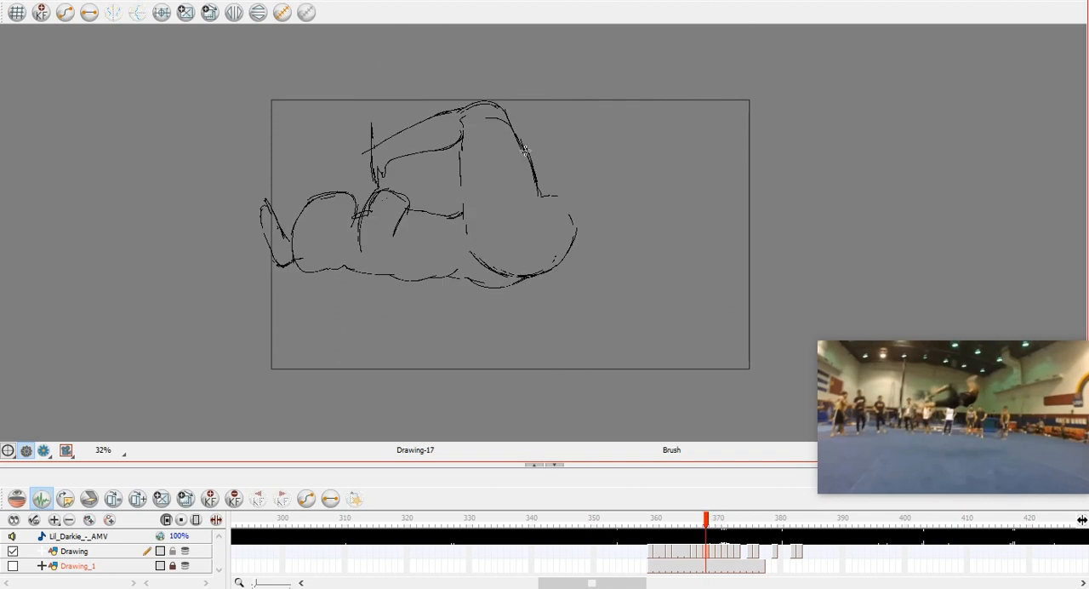
Outline the raised thigh's back and inner contours, strengthen its front edge, and scribble the raised foot at frame 368.
{"action": "mouse_move", "coordinate": [507, 141]}
{"action": "left_mouse_down"}
{"action": "mouse_move", "coordinate": [504, 212]}
{"action": "mouse_move", "coordinate": [519, 247]}
{"action": "mouse_move", "coordinate": [543, 153]}
{"action": "mouse_move", "coordinate": [543, 197]}
{"action": "left_mouse_up"}
{"action": "mouse_move", "coordinate": [535, 128]}
{"action": "left_mouse_down"}
{"action": "mouse_move", "coordinate": [547, 157]}
{"action": "mouse_move", "coordinate": [545, 197]}
{"action": "left_mouse_up"}
{"action": "left_click_drag", "start_coordinate": [500, 113], "coordinate": [528, 128]}
{"action": "mouse_move", "coordinate": [460, 128]}
{"action": "left_mouse_down"}
{"action": "mouse_move", "coordinate": [461, 179]}
{"action": "mouse_move", "coordinate": [489, 271]}
{"action": "left_mouse_up"}
{"action": "mouse_move", "coordinate": [382, 141]}
{"action": "left_mouse_down"}
{"action": "mouse_move", "coordinate": [373, 109]}
{"action": "mouse_move", "coordinate": [369, 126]}
{"action": "mouse_move", "coordinate": [392, 110]}
{"action": "mouse_move", "coordinate": [415, 141]}
{"action": "mouse_move", "coordinate": [388, 158]}
{"action": "left_mouse_up"}
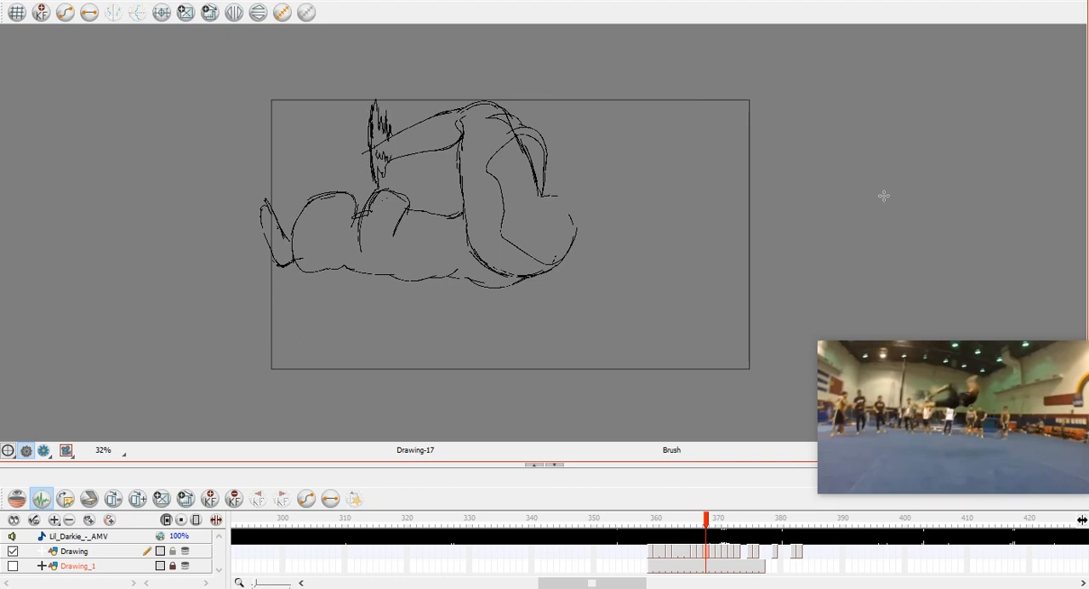
Flip between frame 368 and its neighbouring drawings to examine how the torso should be placed.
{"action": "key", "text": "comma"}
{"action": "key", "text": "comma"}
{"action": "key", "text": "comma"}
{"action": "key", "text": "comma"}
{"action": "key", "text": "comma"}
{"action": "key", "text": "comma"}
{"action": "key", "text": "period"}
{"action": "key", "text": "period"}
{"action": "key", "text": "period"}
{"action": "key", "text": "period"}
{"action": "key", "text": "period"}
{"action": "key", "text": "period"}
{"action": "key", "text": "period"}
{"action": "key", "text": "comma"}
{"action": "key", "text": "period"}
{"action": "key", "text": "comma"}
{"action": "key", "text": "comma"}
{"action": "key", "text": "period"}
{"action": "key", "text": "comma"}
{"action": "key", "text": "period"}
Draw the torso's curved upper end and the back's long outer contour down towards the hips at frame 368.
{"action": "key", "text": "comma"}
{"action": "key", "text": "period"}
{"action": "key", "text": "comma"}
Flip through the surrounding drawings up to frame 373 to examine the torso's progression.
{"action": "key", "text": "comma"}
{"action": "key", "text": "period"}
{"action": "key", "text": "period"}
{"action": "mouse_move", "coordinate": [659, 132]}
{"action": "left_mouse_down"}
{"action": "mouse_move", "coordinate": [602, 152]}
{"action": "mouse_move", "coordinate": [631, 228]}
{"action": "left_mouse_up"}
{"action": "left_click_drag", "start_coordinate": [664, 198], "coordinate": [583, 248]}
{"action": "key", "text": "comma"}
{"action": "key", "text": "comma"}
{"action": "key", "text": "comma"}
{"action": "key", "text": "comma"}
{"action": "key", "text": "comma"}
{"action": "key", "text": "comma"}
{"action": "key", "text": "period"}
{"action": "key", "text": "period"}
{"action": "key", "text": "period"}
{"action": "key", "text": "period"}
{"action": "key", "text": "period"}
{"action": "key", "text": "period"}
{"action": "key", "text": "period"}
{"action": "key", "text": "period"}
{"action": "key", "text": "period"}
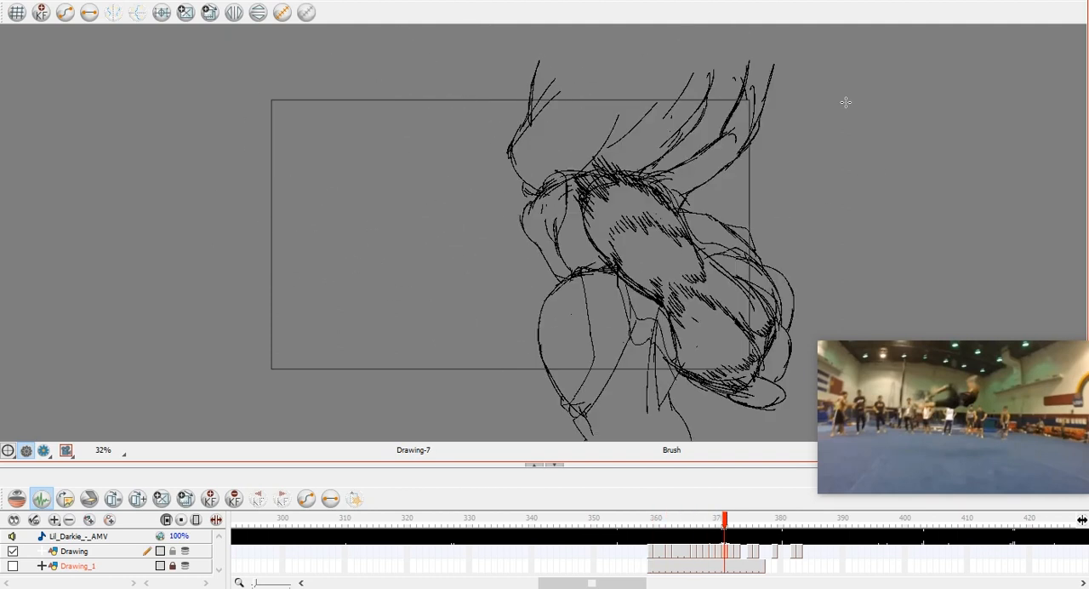
{"action": "key", "text": "period"}
{"action": "key", "text": "period"}
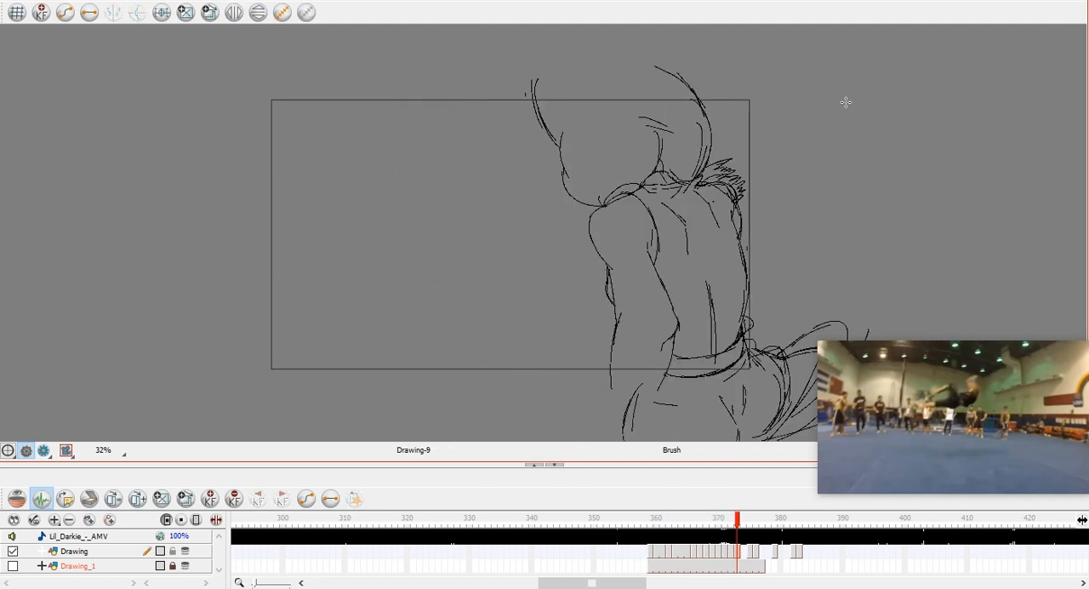
{"action": "key", "text": "comma"}
{"action": "key", "text": "comma"}
{"action": "key", "text": "comma"}
{"action": "key", "text": "comma"}
{"action": "key", "text": "comma"}
{"action": "key", "text": "comma"}
{"action": "key", "text": "period"}
{"action": "key", "text": "comma"}
{"action": "key", "text": "period"}
Draw the inner curve of the shoulder and the short contour beside it on the frame 368 torso.
{"action": "left_click_drag", "start_coordinate": [626, 143], "coordinate": [606, 177]}
{"action": "key", "text": "comma"}
{"action": "key", "text": "period"}
{"action": "key", "text": "alt+e"}
{"action": "key", "text": "comma"}
{"action": "key", "text": "period"}
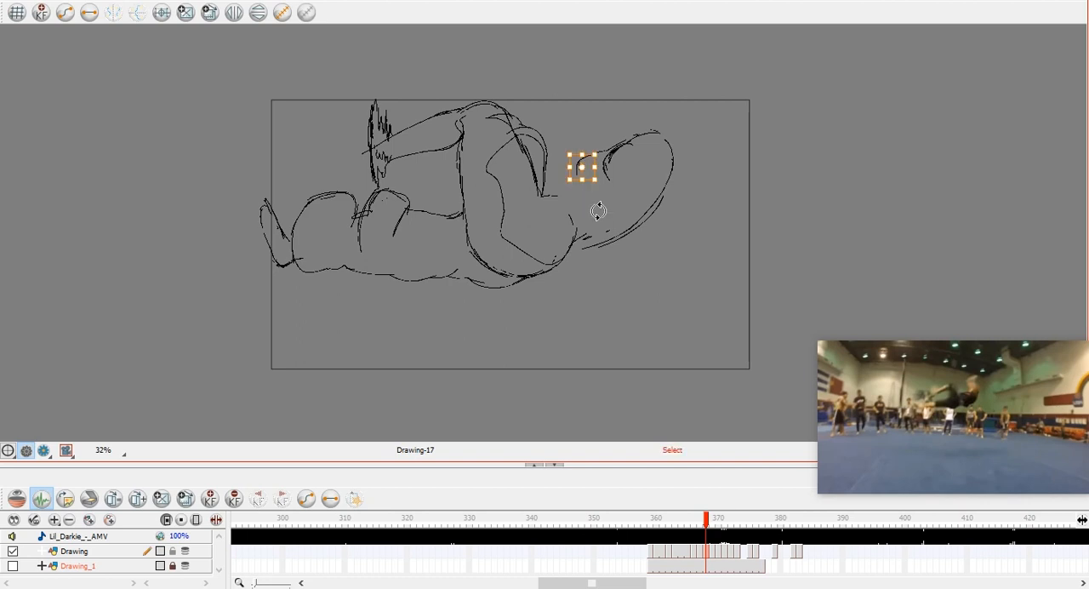
Draw the waistband curves joining the torso to the hips, the torso's front contour, and its shirt folds at frame 368.
{"action": "key", "text": "alt+b"}
{"action": "mouse_move", "coordinate": [559, 177]}
{"action": "left_mouse_down"}
{"action": "mouse_move", "coordinate": [606, 175]}
{"action": "mouse_move", "coordinate": [549, 173]}
{"action": "mouse_move", "coordinate": [573, 195]}
{"action": "left_mouse_up"}
{"action": "left_click_drag", "start_coordinate": [553, 195], "coordinate": [568, 246]}
{"action": "left_click_drag", "start_coordinate": [587, 199], "coordinate": [569, 254]}
{"action": "left_click_drag", "start_coordinate": [577, 179], "coordinate": [622, 202]}
{"action": "left_click_drag", "start_coordinate": [577, 246], "coordinate": [615, 245]}
{"action": "left_click_drag", "start_coordinate": [587, 176], "coordinate": [634, 180]}
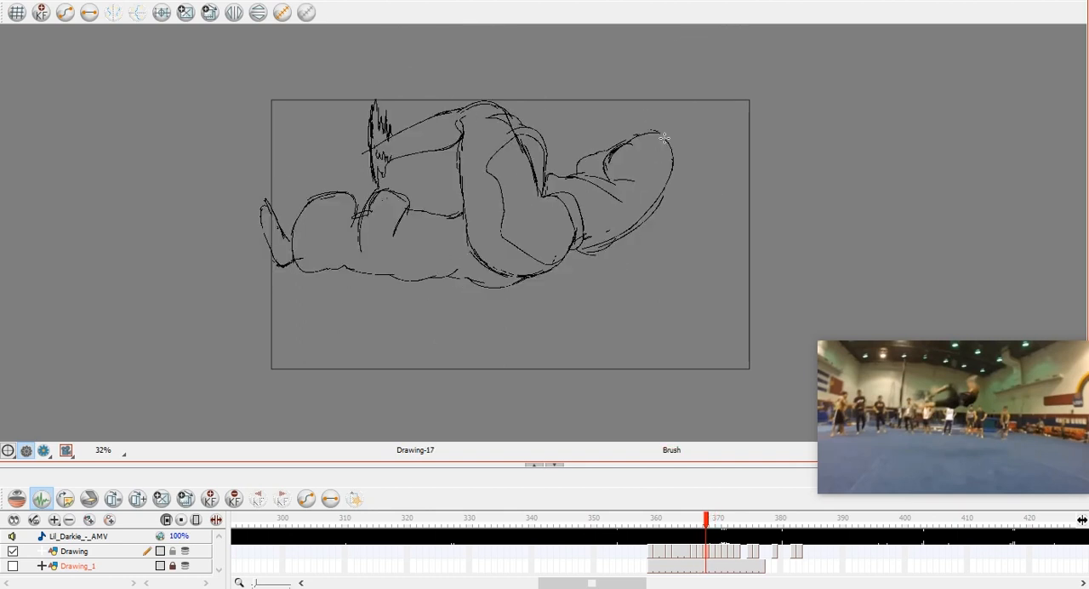
Sketch short contour strokes extending upward from the far end of the torso at frame 368.
{"action": "key", "text": "comma"}
{"action": "mouse_move", "coordinate": [670, 111]}
{"action": "left_mouse_down"}
{"action": "mouse_move", "coordinate": [690, 132]}
{"action": "mouse_move", "coordinate": [660, 111]}
{"action": "mouse_move", "coordinate": [670, 156]}
{"action": "left_mouse_up"}
{"action": "key", "text": "period"}
{"action": "left_click_drag", "start_coordinate": [678, 94], "coordinate": [689, 120]}
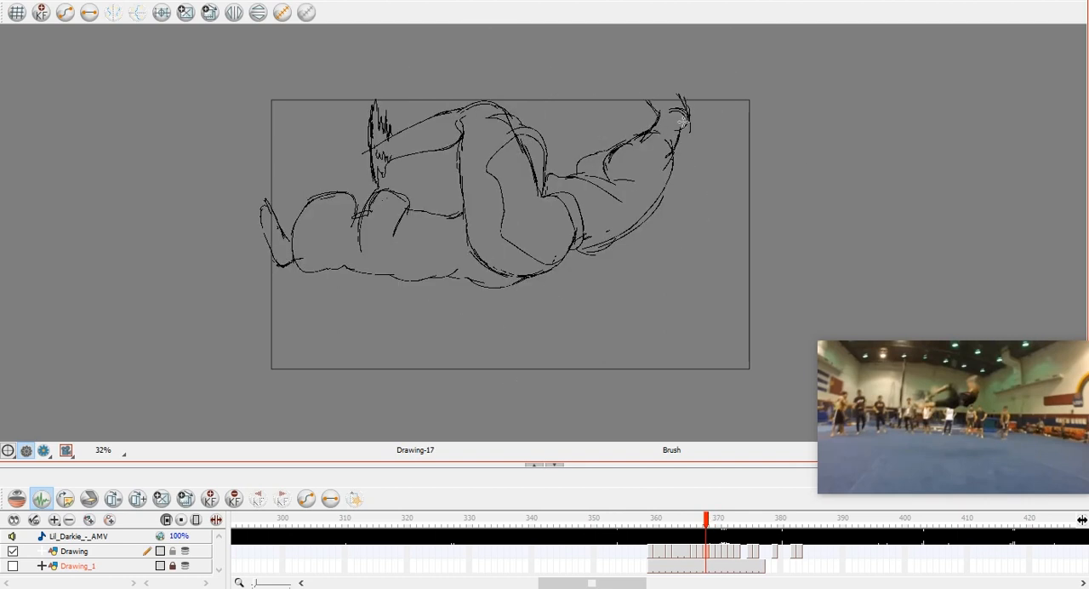
Flip between frame 368 and the surrounding drawings to examine the placement of the torso's upper end.
{"action": "key", "text": "comma"}
{"action": "key", "text": "comma"}
{"action": "key", "text": "comma"}
{"action": "key", "text": "comma"}
{"action": "key", "text": "comma"}
{"action": "key", "text": "comma"}
{"action": "key", "text": "period"}
{"action": "key", "text": "period"}
{"action": "key", "text": "period"}
{"action": "key", "text": "period"}
{"action": "key", "text": "period"}
{"action": "key", "text": "period"}
{"action": "key", "text": "period"}
{"action": "key", "text": "comma"}
{"action": "key", "text": "period"}
{"action": "key", "text": "comma"}
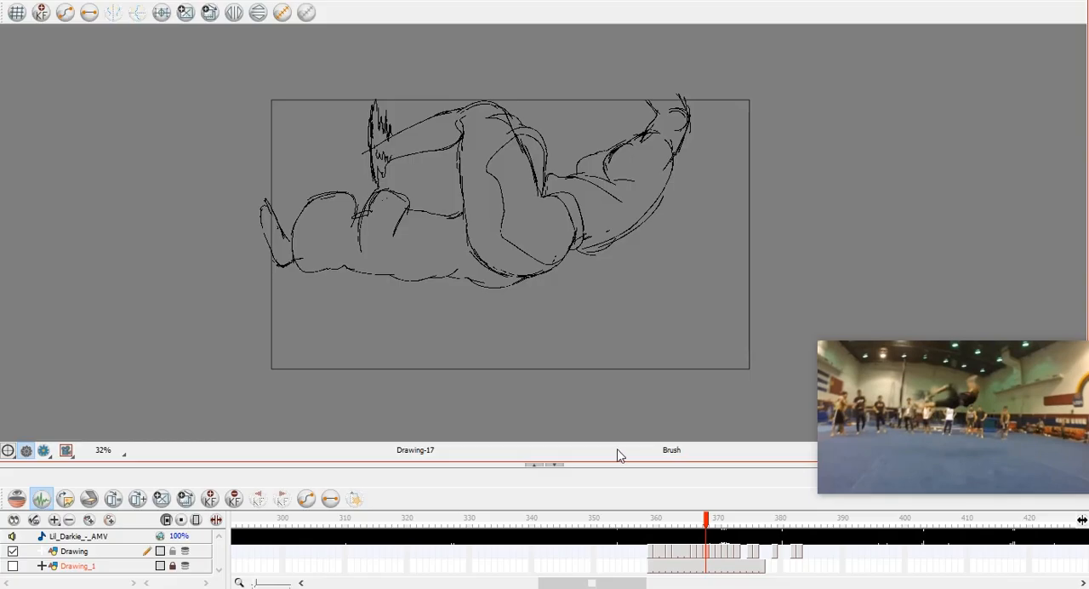
{"action": "key", "text": "comma"}
{"action": "key", "text": "period"}
{"action": "key", "text": "period"}
{"action": "key", "text": "comma"}
Redraw the back's outer contour slightly farther out and erase the old line inside it at frame 368.
{"action": "mouse_move", "coordinate": [673, 174]}
{"action": "left_mouse_down"}
{"action": "mouse_move", "coordinate": [641, 225]}
{"action": "mouse_move", "coordinate": [572, 249]}
{"action": "mouse_move", "coordinate": [611, 247]}
{"action": "left_mouse_up"}
{"action": "left_click_drag", "start_coordinate": [684, 146], "coordinate": [632, 240]}
{"action": "key", "text": "ctrl+z"}
{"action": "left_click_drag", "start_coordinate": [671, 189], "coordinate": [632, 235]}
{"action": "key", "text": "alt+e"}
{"action": "mouse_move", "coordinate": [685, 168]}
{"action": "left_mouse_down"}
{"action": "mouse_move", "coordinate": [581, 245]}
{"action": "mouse_move", "coordinate": [605, 225]}
{"action": "left_mouse_up"}
{"action": "key", "text": "alt+b"}
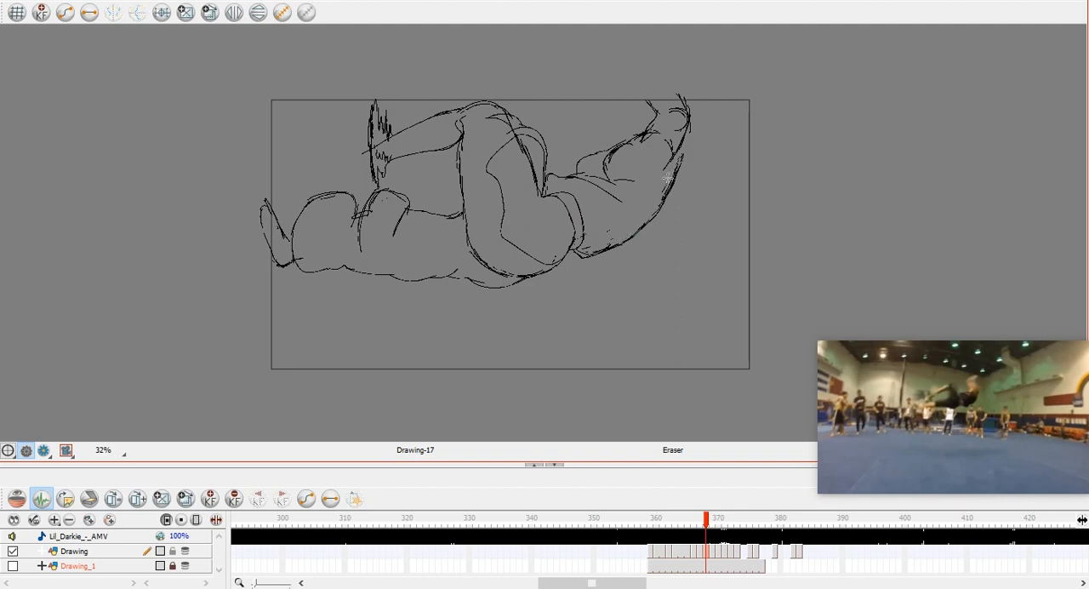
Erase the strokes rising above the torso's upper end at frame 368 and compare the result with the neighbouring drawings.
{"action": "key", "text": "alt+e"}
{"action": "left_click_drag", "start_coordinate": [638, 140], "coordinate": [684, 106]}
{"action": "key", "text": "alt+b"}
{"action": "key", "text": "period"}
{"action": "key", "text": "comma"}
{"action": "key", "text": "comma"}
{"action": "key", "text": "period"}
{"action": "key", "text": "comma"}
{"action": "key", "text": "period"}
{"action": "key", "text": "period"}
{"action": "key", "text": "comma"}
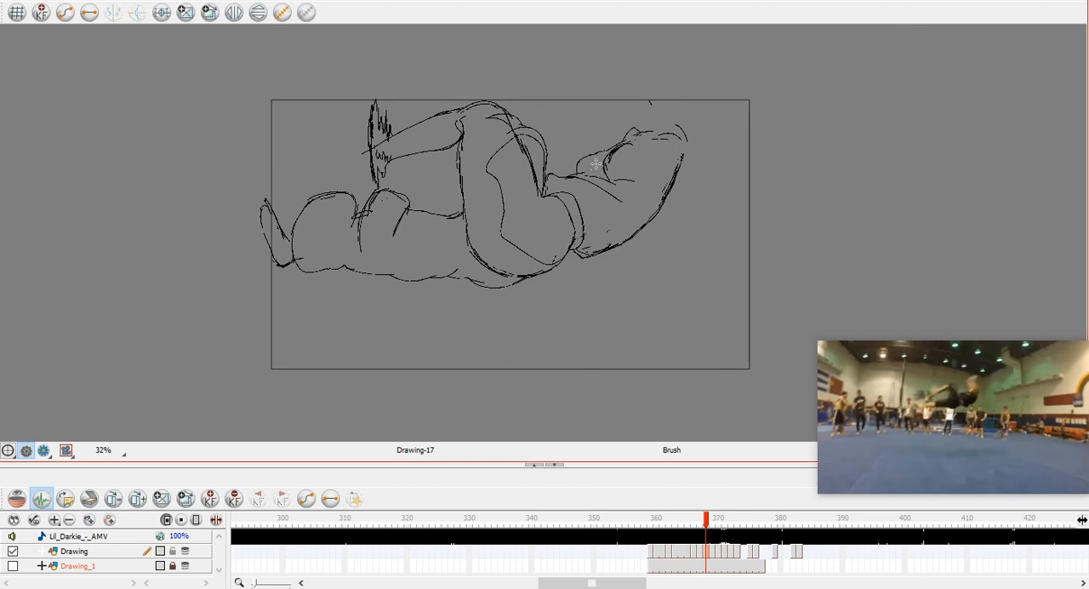
Flip several drawings back and forth around frame 368 to examine the revised back and shoulder shape.
{"action": "key", "text": "alt+e"}
{"action": "key", "text": "alt+b"}
{"action": "key", "text": "comma"}
{"action": "key", "text": "comma"}
{"action": "key", "text": "comma"}
{"action": "key", "text": "comma"}
{"action": "key", "text": "comma"}
{"action": "key", "text": "comma"}
{"action": "key", "text": "comma"}
{"action": "key", "text": "comma"}
{"action": "key", "text": "comma"}
{"action": "key", "text": "comma"}
{"action": "key", "text": "period"}
{"action": "key", "text": "period"}
{"action": "key", "text": "period"}
{"action": "key", "text": "period"}
{"action": "key", "text": "period"}
{"action": "key", "text": "period"}
{"action": "key", "text": "period"}
{"action": "key", "text": "period"}
{"action": "key", "text": "period"}
{"action": "key", "text": "period"}
{"action": "key", "text": "period"}
{"action": "key", "text": "period"}
{"action": "key", "text": "period"}
{"action": "key", "text": "period"}
{"action": "key", "text": "comma"}
{"action": "key", "text": "comma"}
{"action": "key", "text": "comma"}
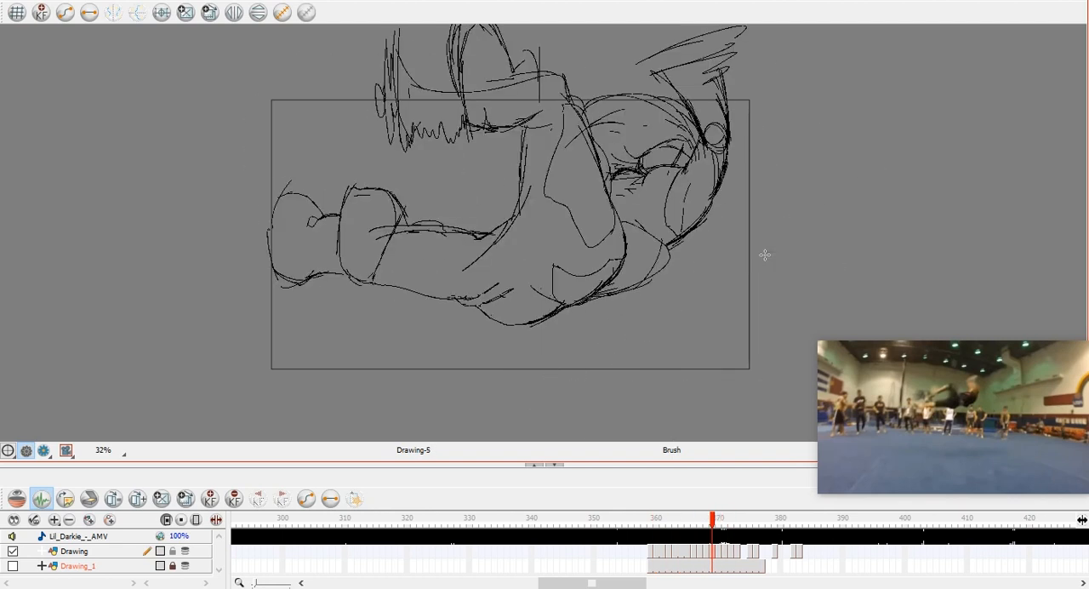
Add a stroke outside the upper part of the back's contour at frame 368 and check it against the adjacent drawing.
{"action": "key", "text": "comma"}
{"action": "left_click_drag", "start_coordinate": [686, 155], "coordinate": [671, 197]}
{"action": "key", "text": "period"}
{"action": "key", "text": "comma"}
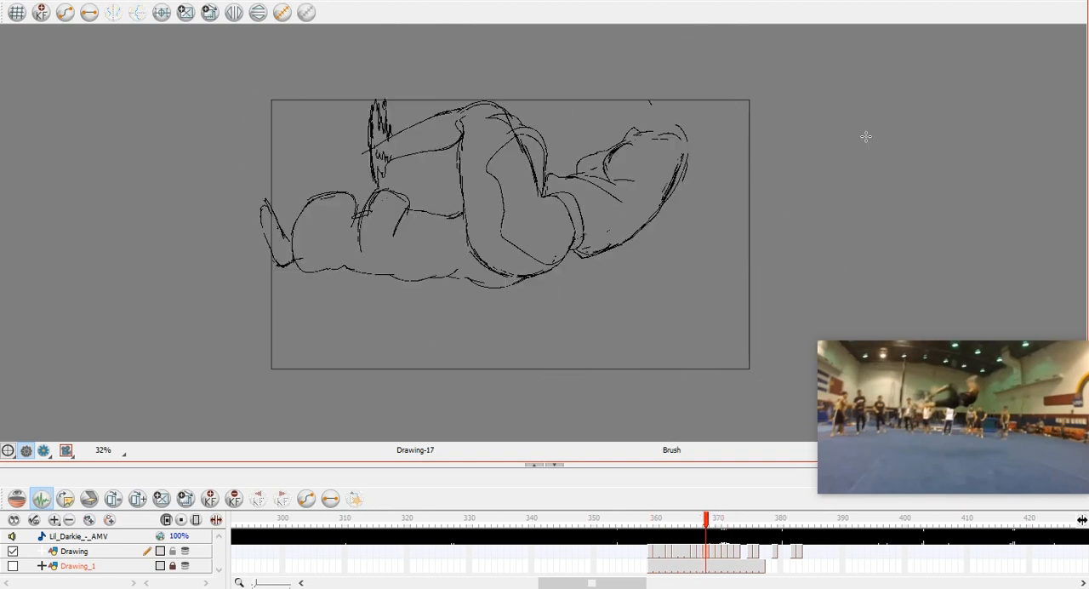
Redraw the upper back's outer contour with strokes at frame 368 and compare it with the neighbouring drawings.
{"action": "left_click_drag", "start_coordinate": [682, 161], "coordinate": [662, 206]}
{"action": "key", "text": "comma"}
{"action": "key", "text": "period"}
{"action": "left_click_drag", "start_coordinate": [701, 162], "coordinate": [666, 206]}
{"action": "key", "text": "comma"}
{"action": "key", "text": "comma"}
{"action": "key", "text": "period"}
{"action": "key", "text": "period"}
{"action": "key", "text": "comma"}
{"action": "key", "text": "period"}
Try a long stroke down from the shoulder at frame 368 and flip through the preceding drawings to examine the back's position.
{"action": "mouse_move", "coordinate": [662, 126]}
{"action": "left_mouse_down"}
{"action": "mouse_move", "coordinate": [696, 155]}
{"action": "mouse_move", "coordinate": [662, 207]}
{"action": "left_mouse_up"}
{"action": "key", "text": "ctrl+z"}
{"action": "key", "text": "comma"}
{"action": "key", "text": "comma"}
{"action": "key", "text": "comma"}
{"action": "key", "text": "comma"}
{"action": "key", "text": "comma"}
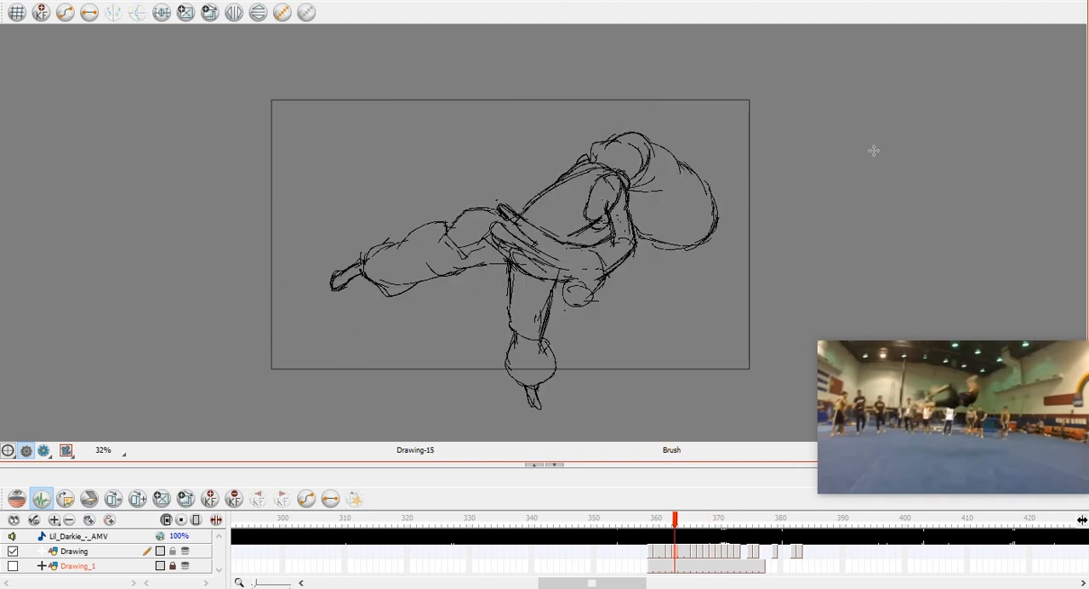
{"action": "key", "text": "period"}
{"action": "key", "text": "period"}
{"action": "key", "text": "period"}
{"action": "key", "text": "period"}
{"action": "key", "text": "period"}
{"action": "key", "text": "comma"}
{"action": "key", "text": "comma"}
{"action": "key", "text": "period"}
{"action": "key", "text": "period"}
Draw the raised upper arm's outer line continuing up from the back at frame 368 and check it against neighbouring drawings.
{"action": "left_click_drag", "start_coordinate": [682, 97], "coordinate": [694, 148]}
{"action": "key", "text": "comma"}
{"action": "key", "text": "period"}
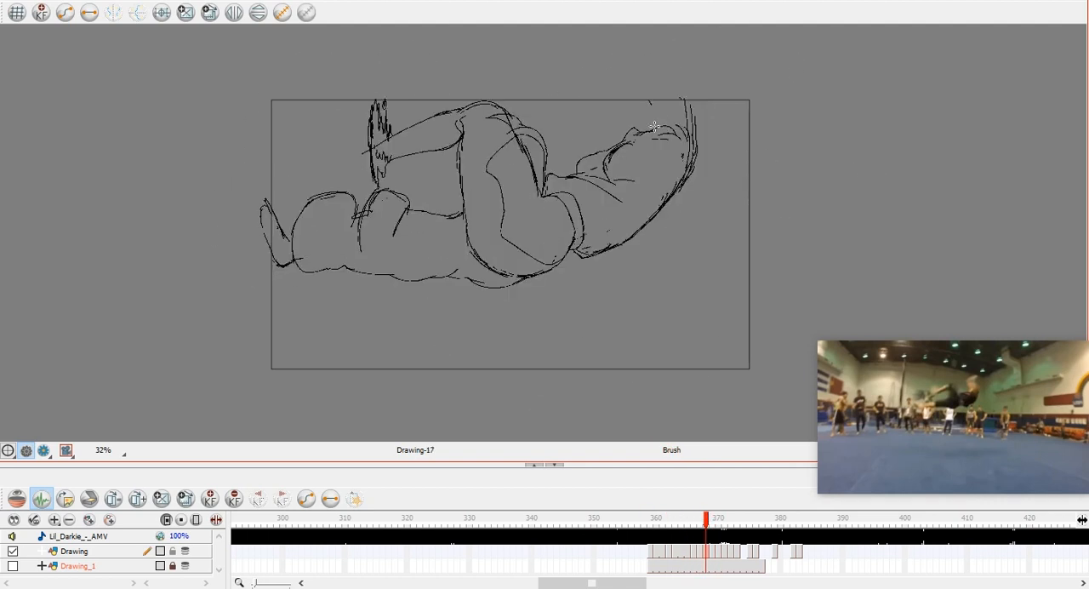
{"action": "key", "text": "comma"}
{"action": "key", "text": "comma"}
{"action": "key", "text": "period"}
{"action": "key", "text": "period"}
{"action": "key", "text": "period"}
{"action": "key", "text": "comma"}
Complete the raised upper arm with its inner line and an oval end, touch up the foot's outline, and compare neighbouring drawings.
{"action": "mouse_move", "coordinate": [660, 115]}
{"action": "left_mouse_down"}
{"action": "mouse_move", "coordinate": [660, 100]}
{"action": "mouse_move", "coordinate": [689, 97]}
{"action": "mouse_move", "coordinate": [693, 148]}
{"action": "left_mouse_up"}
{"action": "left_click_drag", "start_coordinate": [261, 197], "coordinate": [267, 244]}
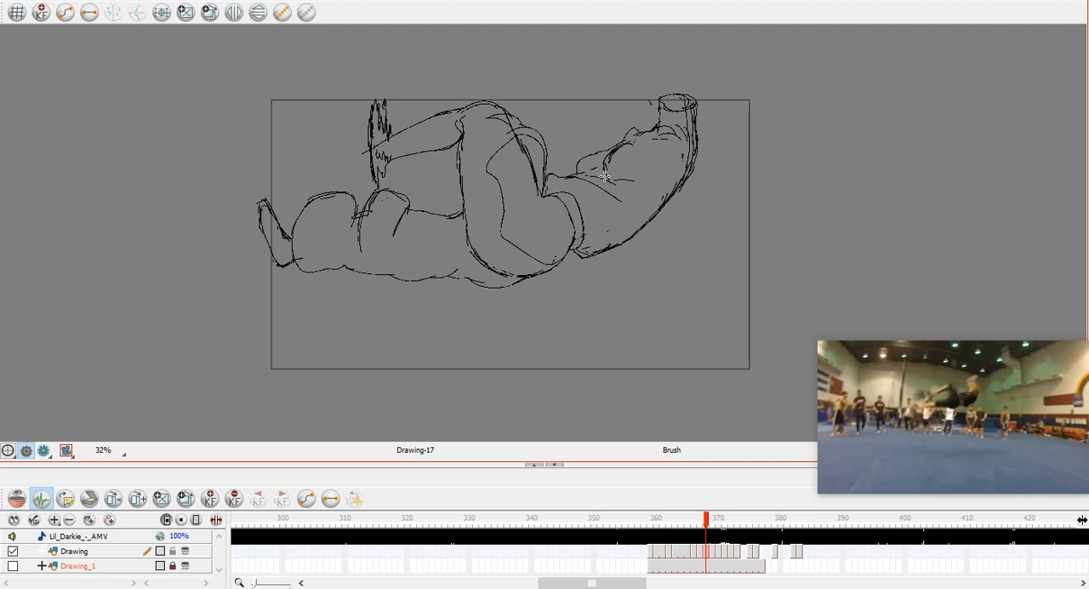
{"action": "key", "text": "comma"}
{"action": "key", "text": "comma"}
{"action": "key", "text": "period"}
{"action": "key", "text": "period"}
{"action": "key", "text": "comma"}
{"action": "key", "text": "period"}
{"action": "key", "text": "period"}
{"action": "key", "text": "comma"}
{"action": "key", "text": "period"}
{"action": "key", "text": "comma"}
Rework the short contour strokes at the chest and near shoulder of the frame 368 torso.
{"action": "key", "text": "alt+s"}
{"action": "mouse_move", "coordinate": [592, 153]}
{"action": "left_mouse_down"}
{"action": "mouse_move", "coordinate": [623, 146]}
{"action": "mouse_move", "coordinate": [608, 156]}
{"action": "left_mouse_up"}
{"action": "key", "text": "Escape"}
{"action": "key", "text": "alt+b"}
{"action": "key", "text": "period"}
{"action": "key", "text": "comma"}
{"action": "key", "text": "alt+s"}
{"action": "key", "text": "alt+b"}
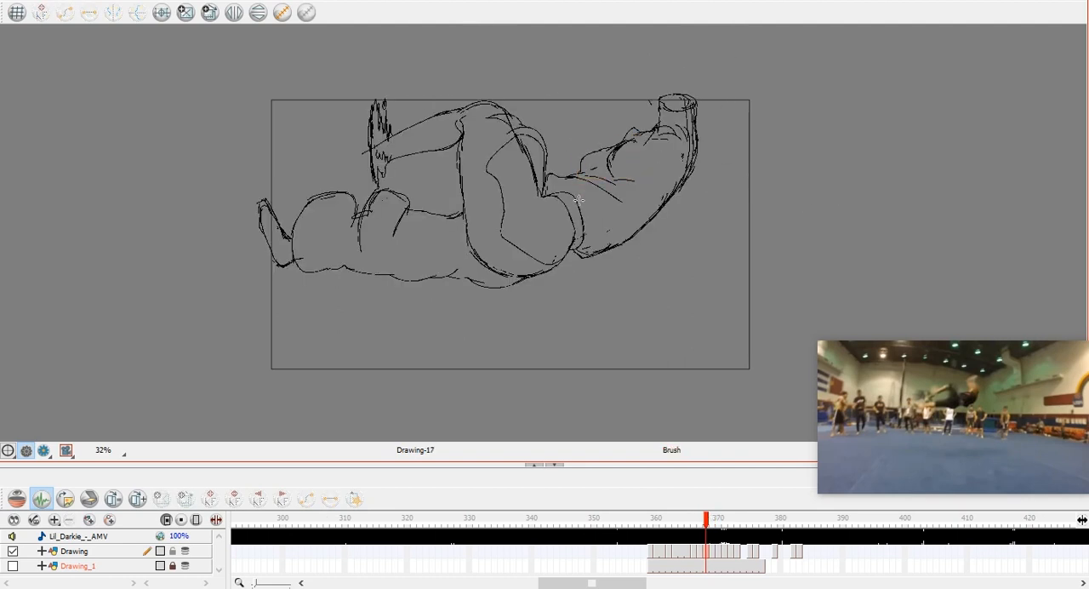
{"action": "key", "text": "alt+e"}
{"action": "key", "text": "alt+b"}
Flip back and forth through the drawings around frame 368 to examine where the head should sit.
{"action": "key", "text": "comma"}
{"action": "key", "text": "period"}
{"action": "key", "text": "period"}
{"action": "key", "text": "comma"}
{"action": "key", "text": "comma"}
{"action": "key", "text": "comma"}
{"action": "key", "text": "comma"}
{"action": "key", "text": "comma"}
{"action": "key", "text": "comma"}
{"action": "key", "text": "comma"}
{"action": "key", "text": "period"}
{"action": "key", "text": "period"}
{"action": "key", "text": "period"}
{"action": "key", "text": "period"}
{"action": "key", "text": "period"}
{"action": "key", "text": "comma"}
{"action": "key", "text": "period"}
{"action": "key", "text": "period"}
{"action": "key", "text": "comma"}
{"action": "key", "text": "period"}
{"action": "key", "text": "period"}
{"action": "key", "text": "comma"}
Sketch the head's outline above the shoulders at frame 368 and rework the lines inside it.
{"action": "mouse_move", "coordinate": [611, 87]}
{"action": "left_mouse_down"}
{"action": "mouse_move", "coordinate": [602, 154]}
{"action": "mouse_move", "coordinate": [691, 95]}
{"action": "mouse_move", "coordinate": [663, 101]}
{"action": "left_mouse_up"}
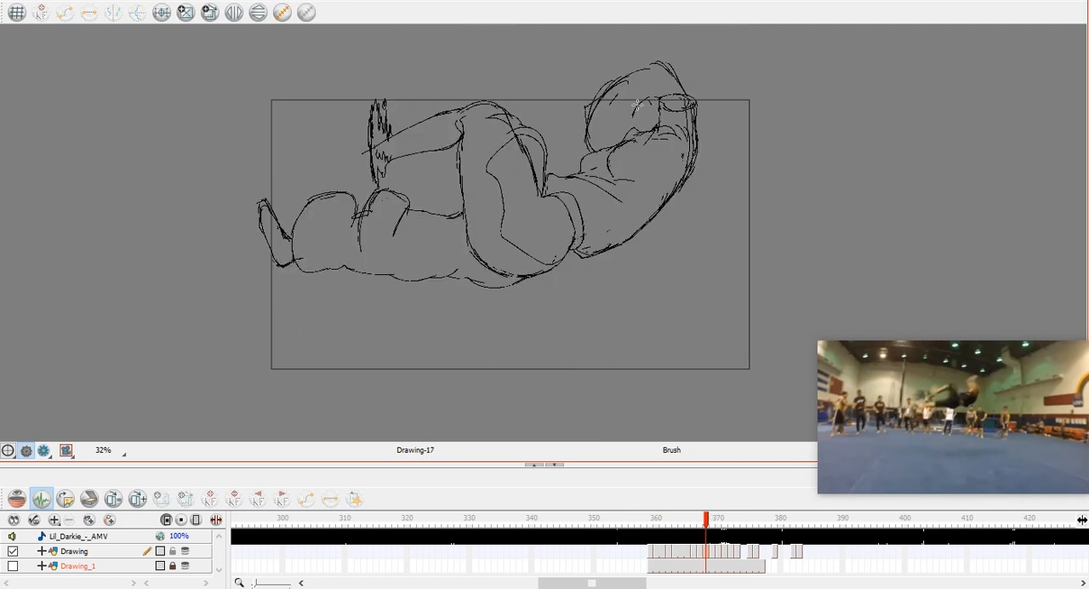
{"action": "key", "text": "alt+s"}
{"action": "left_click_drag", "start_coordinate": [649, 119], "coordinate": [620, 89]}
{"action": "left_click", "coordinate": [724, 112]}
{"action": "key", "text": "alt+b"}
{"action": "key", "text": "alt+e"}
{"action": "left_click_drag", "start_coordinate": [631, 101], "coordinate": [623, 125]}
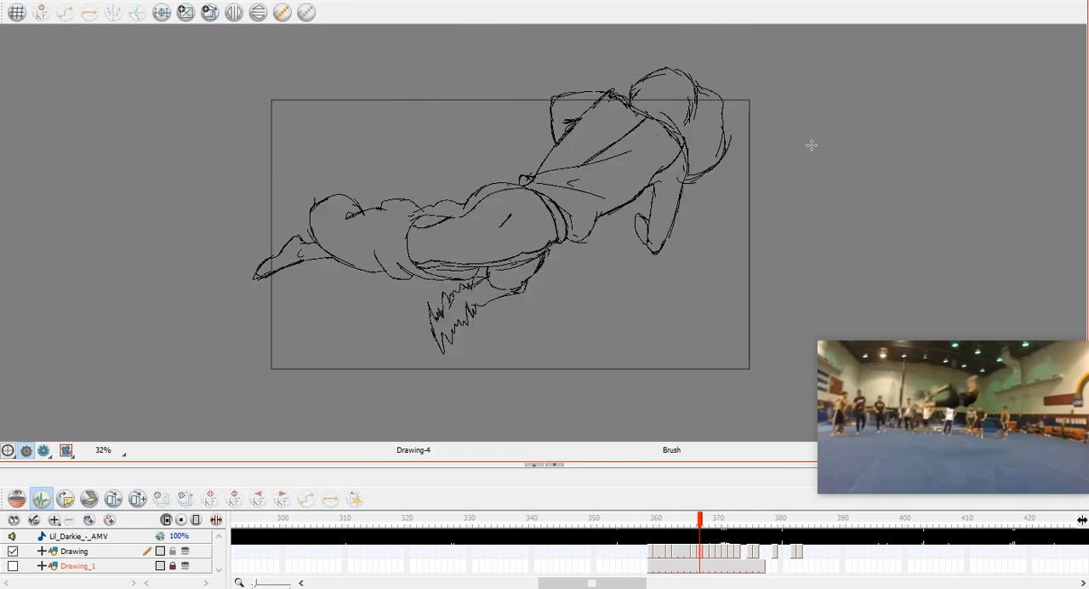
Flip through the drawings on either side of frame 368 to examine the head's movement.
{"action": "key", "text": "period"}
{"action": "key", "text": "comma"}
{"action": "key", "text": "comma"}
{"action": "key", "text": "comma"}
{"action": "key", "text": "comma"}
{"action": "key", "text": "comma"}
{"action": "key", "text": "comma"}
{"action": "key", "text": "comma"}
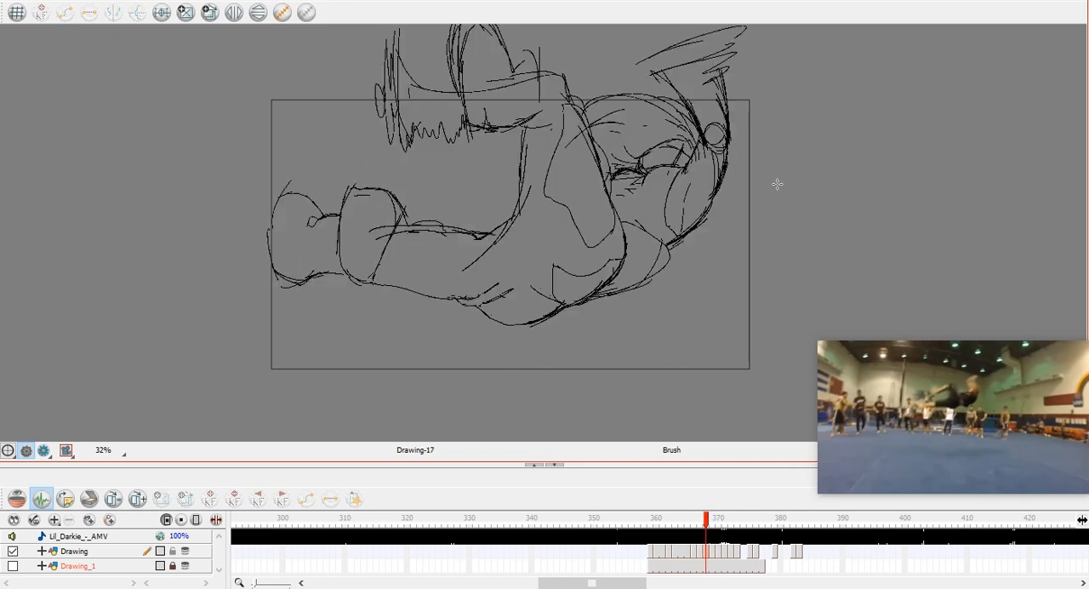
{"action": "key", "text": "period"}
{"action": "key", "text": "period"}
{"action": "key", "text": "period"}
{"action": "key", "text": "period"}
{"action": "key", "text": "period"}
{"action": "key", "text": "period"}
{"action": "key", "text": "period"}
{"action": "key", "text": "period"}
{"action": "key", "text": "period"}
{"action": "key", "text": "comma"}
{"action": "key", "text": "comma"}
{"action": "key", "text": "comma"}
{"action": "key", "text": "comma"}
{"action": "key", "text": "comma"}
{"action": "key", "text": "comma"}
{"action": "key", "text": "comma"}
{"action": "key", "text": "comma"}
{"action": "key", "text": "period"}
{"action": "key", "text": "period"}
{"action": "key", "text": "period"}
{"action": "key", "text": "period"}
{"action": "key", "text": "period"}
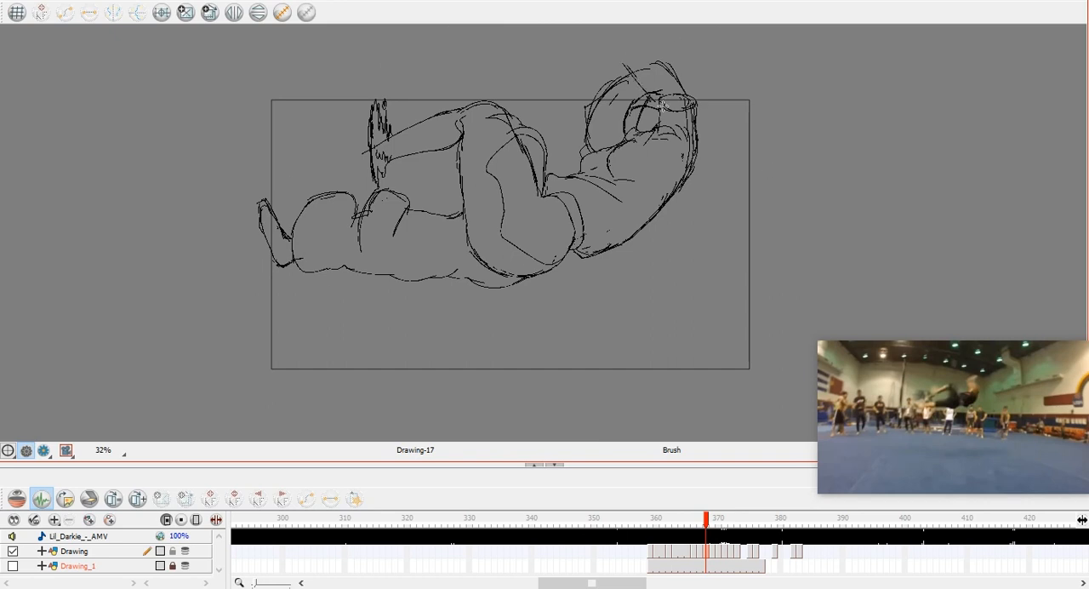
Draw the raised forearm's lines across the head and the adjoining arm strokes at frame 368.
{"action": "left_click_drag", "start_coordinate": [623, 53], "coordinate": [668, 107]}
{"action": "left_click_drag", "start_coordinate": [670, 105], "coordinate": [687, 155]}
{"action": "key", "text": "period"}
{"action": "key", "text": "comma"}
{"action": "mouse_move", "coordinate": [639, 93]}
{"action": "left_mouse_down"}
{"action": "mouse_move", "coordinate": [659, 49]}
{"action": "mouse_move", "coordinate": [672, 78]}
{"action": "left_mouse_up"}
Try strokes running down from the raised arm over the back at frame 368.
{"action": "mouse_move", "coordinate": [698, 122]}
{"action": "left_mouse_down"}
{"action": "mouse_move", "coordinate": [714, 156]}
{"action": "mouse_move", "coordinate": [708, 144]}
{"action": "left_mouse_up"}
{"action": "key", "text": "ctrl+z"}
{"action": "mouse_move", "coordinate": [672, 106]}
{"action": "left_mouse_down"}
{"action": "mouse_move", "coordinate": [666, 62]}
{"action": "mouse_move", "coordinate": [638, 86]}
{"action": "mouse_move", "coordinate": [708, 195]}
{"action": "mouse_move", "coordinate": [680, 171]}
{"action": "mouse_move", "coordinate": [686, 228]}
{"action": "mouse_move", "coordinate": [711, 218]}
{"action": "left_mouse_up"}
{"action": "key", "text": "ctrl+z"}
{"action": "key", "text": "comma"}
{"action": "key", "text": "period"}
Delete a surplus stroke near the shoulder and redraw the torso's front line down to the waist at frame 368.
{"action": "left_click", "coordinate": [681, 150]}
{"action": "key", "text": "Delete"}
{"action": "mouse_move", "coordinate": [713, 198]}
{"action": "left_mouse_down"}
{"action": "mouse_move", "coordinate": [706, 229]}
{"action": "mouse_move", "coordinate": [663, 280]}
{"action": "left_mouse_up"}
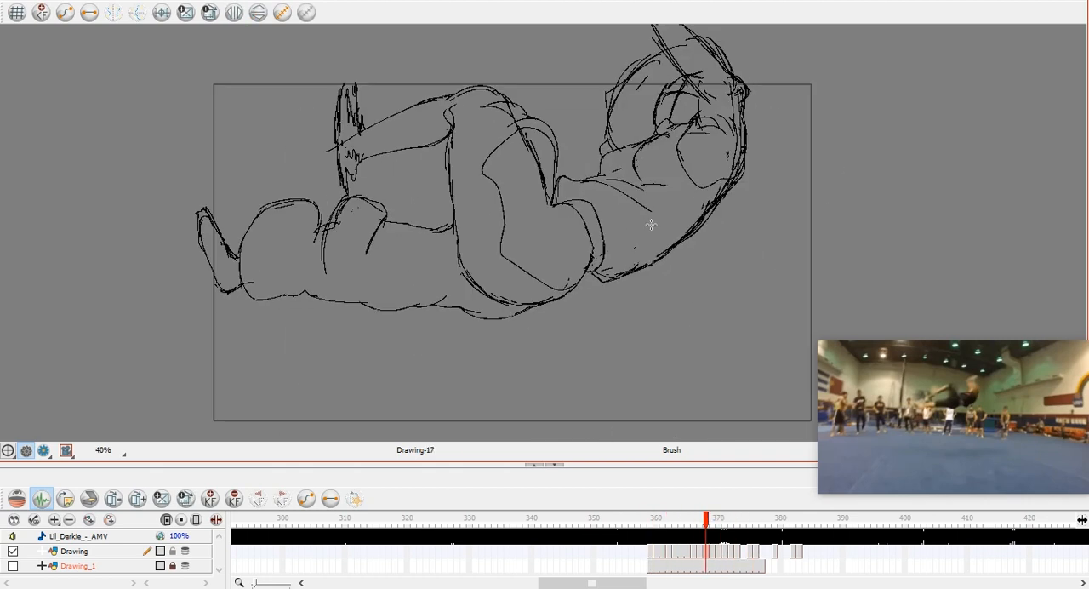
{"action": "key", "text": "ctrl+z"}
{"action": "left_click_drag", "start_coordinate": [601, 173], "coordinate": [558, 181]}
{"action": "left_click_drag", "start_coordinate": [559, 198], "coordinate": [562, 176]}
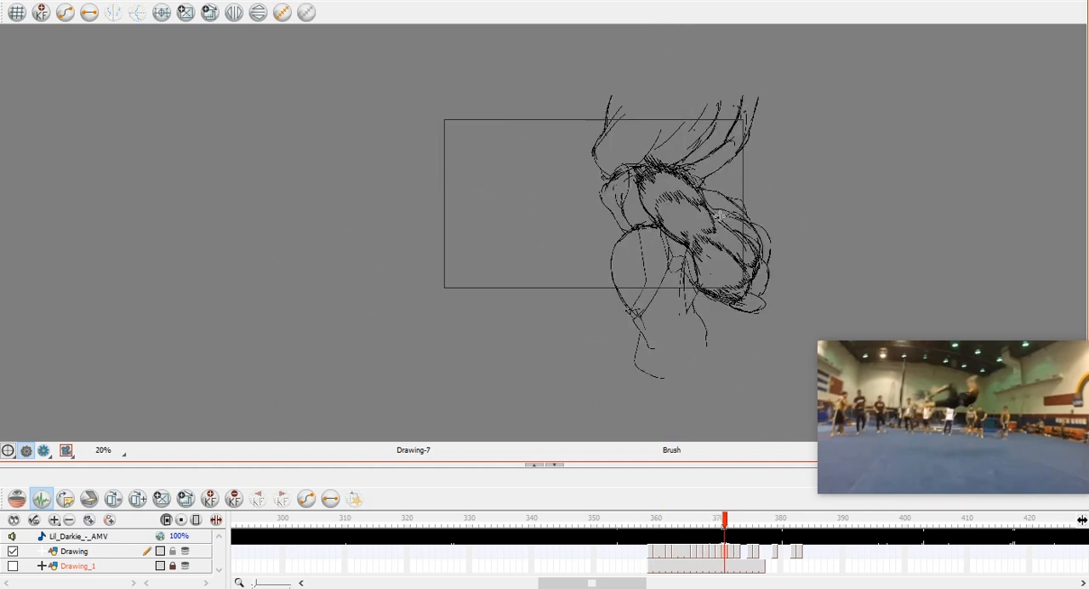
Flip repeatedly through the drawings following frame 368 to examine the motion up to the landing poses.
{"action": "key", "text": "period"}
{"action": "key", "text": "period"}
{"action": "key", "text": "comma"}
{"action": "key", "text": "period"}
{"action": "key", "text": "period"}
{"action": "key", "text": "comma"}
{"action": "key", "text": "comma"}
{"action": "key", "text": "comma"}
{"action": "key", "text": "comma"}
{"action": "key", "text": "comma"}
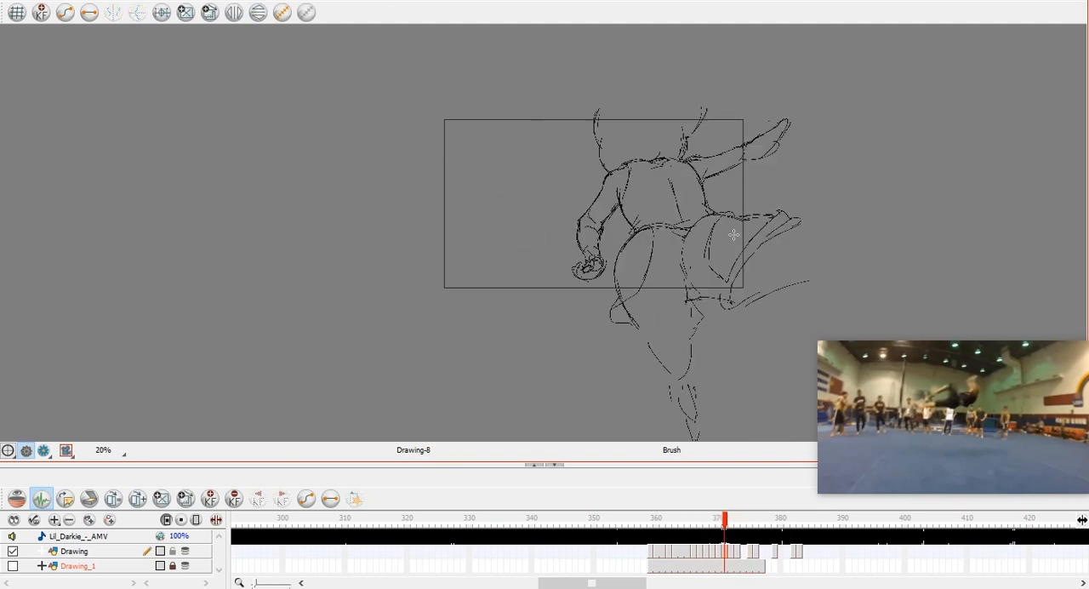
{"action": "key", "text": "period"}
{"action": "key", "text": "period"}
{"action": "key", "text": "period"}
{"action": "key", "text": "period"}
{"action": "key", "text": "period"}
Start the frame 374 inbetween with strokes for the lower back and the near arm's outer contour.
{"action": "key", "text": "comma"}
{"action": "key", "text": "comma"}
{"action": "key", "text": "comma"}
{"action": "key", "text": "comma"}
{"action": "key", "text": "comma"}
{"action": "key", "text": "comma"}
{"action": "key", "text": "comma"}
{"action": "key", "text": "comma"}
{"action": "key", "text": "comma"}
{"action": "key", "text": "comma"}
{"action": "key", "text": "comma"}
{"action": "key", "text": "comma"}
{"action": "key", "text": "comma"}
{"action": "key", "text": "comma"}
{"action": "key", "text": "comma"}
{"action": "key", "text": "comma"}
{"action": "key", "text": "period"}
{"action": "key", "text": "period"}
{"action": "key", "text": "period"}
{"action": "key", "text": "period"}
{"action": "key", "text": "period"}
{"action": "key", "text": "period"}
{"action": "key", "text": "period"}
{"action": "key", "text": "period"}
{"action": "key", "text": "period"}
{"action": "key", "text": "period"}
{"action": "key", "text": "period"}
{"action": "key", "text": "period"}
{"action": "key", "text": "period"}
{"action": "scroll", "coordinate": [707, 175], "scroll_direction": "up", "scroll_amount": 2}
{"action": "key", "text": "period"}
{"action": "key", "text": "period"}
{"action": "key", "text": "comma"}
{"action": "key", "text": "comma"}
{"action": "key", "text": "period"}
{"action": "key", "text": "period"}
{"action": "key", "text": "period"}
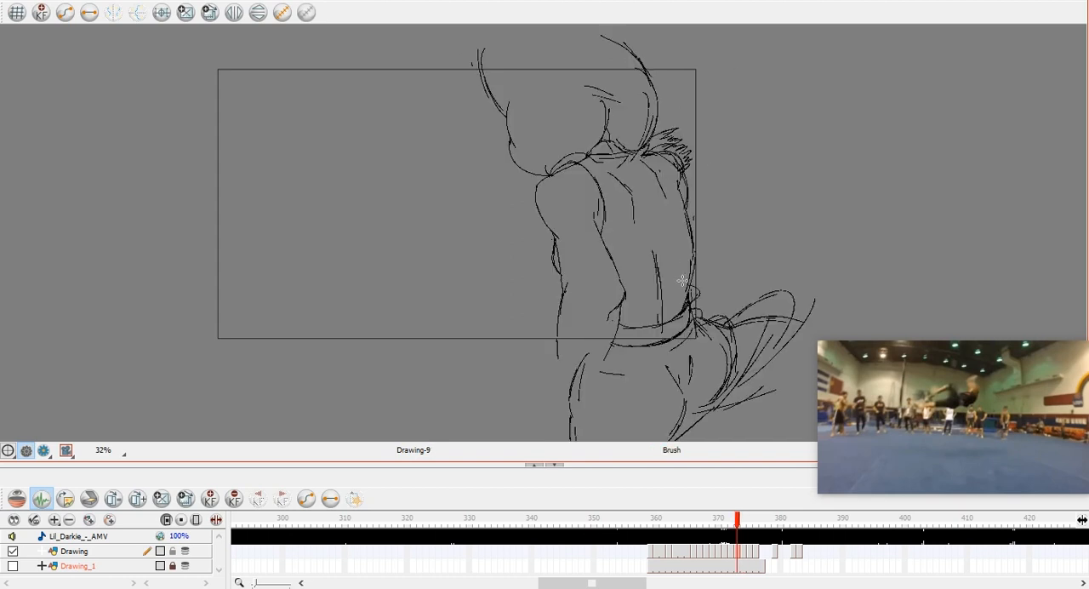
{"action": "left_click_drag", "start_coordinate": [687, 278], "coordinate": [691, 311]}
{"action": "key", "text": "."}
{"action": "left_click_drag", "start_coordinate": [568, 296], "coordinate": [568, 333]}
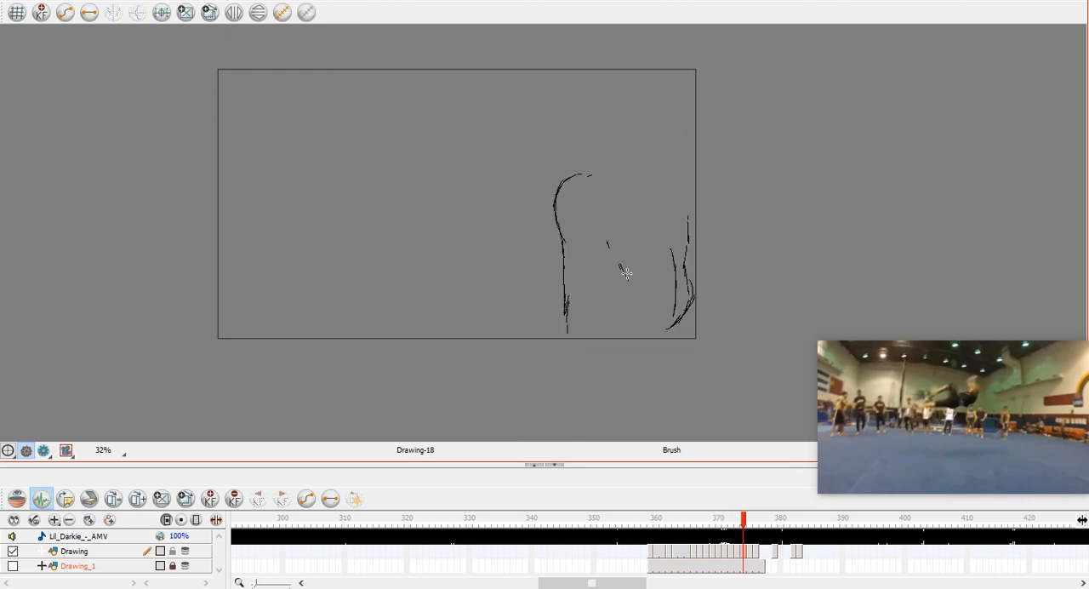
Sketch the near arm's inner contour, forearm lines and elbow crease at frame 374.
{"action": "left_click_drag", "start_coordinate": [633, 289], "coordinate": [642, 343]}
{"action": "left_click_drag", "start_coordinate": [569, 300], "coordinate": [562, 384]}
{"action": "left_click_drag", "start_coordinate": [642, 345], "coordinate": [640, 396]}
{"action": "left_click_drag", "start_coordinate": [607, 300], "coordinate": [618, 332]}
{"action": "mouse_move", "coordinate": [603, 215]}
{"action": "left_mouse_down"}
{"action": "mouse_move", "coordinate": [620, 265]}
{"action": "mouse_move", "coordinate": [610, 260]}
{"action": "left_mouse_up"}
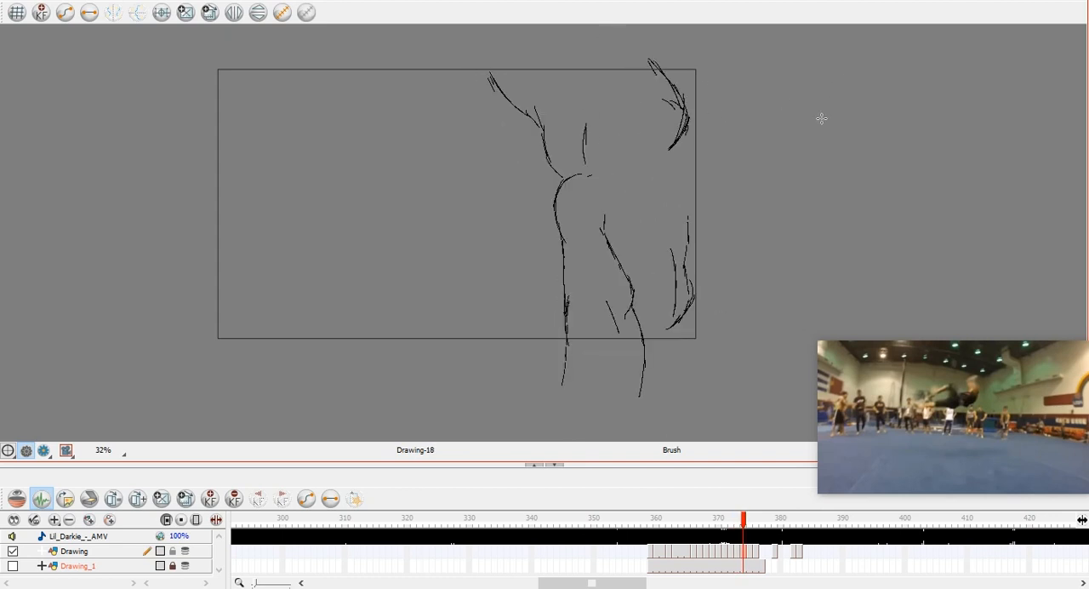
Sketch the neck, jaw and shoulder lines at frame 374 while comparing them with the preceding drawings.
{"action": "mouse_move", "coordinate": [586, 111]}
{"action": "left_mouse_down"}
{"action": "mouse_move", "coordinate": [584, 162]}
{"action": "mouse_move", "coordinate": [609, 169]}
{"action": "left_mouse_up"}
{"action": "key", "text": "comma"}
{"action": "mouse_move", "coordinate": [665, 132]}
{"action": "left_mouse_down"}
{"action": "mouse_move", "coordinate": [641, 167]}
{"action": "mouse_move", "coordinate": [599, 173]}
{"action": "mouse_move", "coordinate": [703, 122]}
{"action": "mouse_move", "coordinate": [609, 169]}
{"action": "left_mouse_up"}
{"action": "key", "text": "period"}
{"action": "key", "text": "comma"}
{"action": "key", "text": "period"}
{"action": "mouse_move", "coordinate": [584, 126]}
{"action": "left_mouse_down"}
{"action": "mouse_move", "coordinate": [585, 162]}
{"action": "mouse_move", "coordinate": [584, 146]}
{"action": "mouse_move", "coordinate": [652, 161]}
{"action": "left_mouse_up"}
{"action": "key", "text": "comma"}
{"action": "key", "text": "period"}
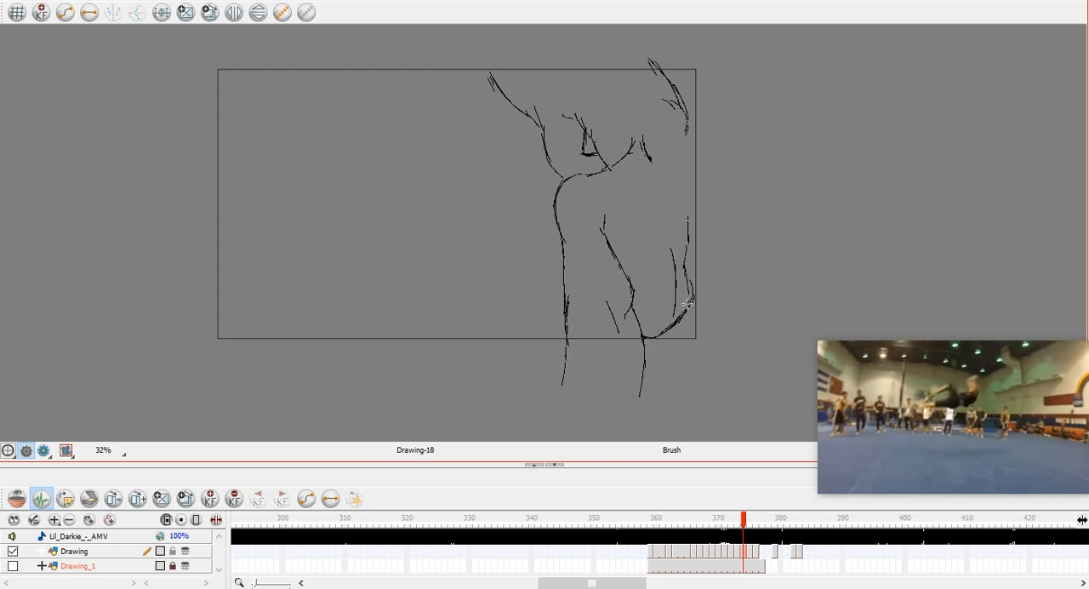
{"action": "key", "text": "comma"}
{"action": "key", "text": "comma"}
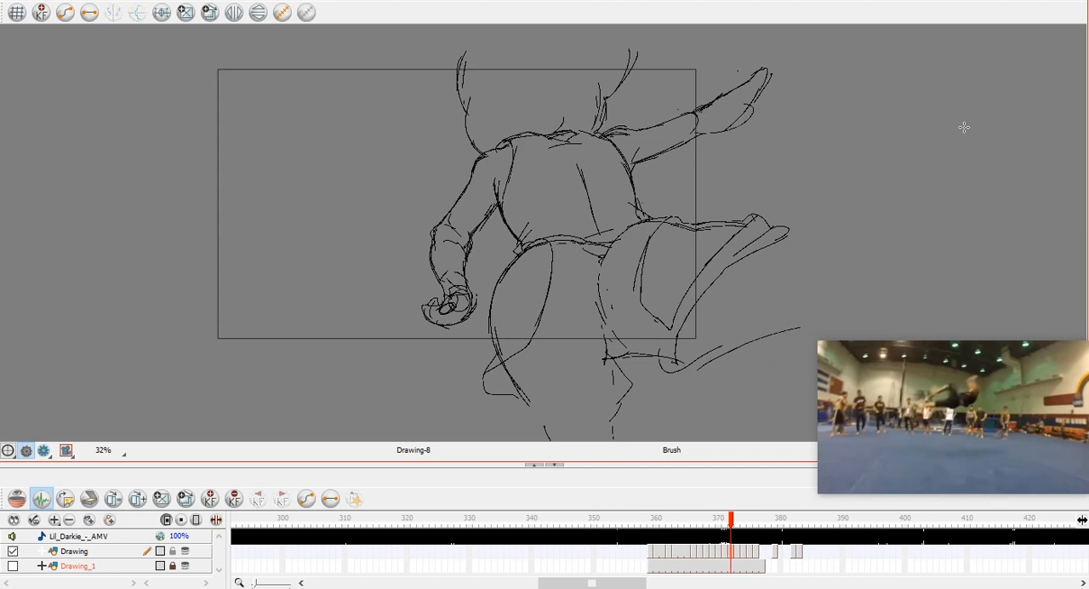
Delete the rough strokes around the near shoulder and upper arm at frame 374 after comparing the neighbouring drawings.
{"action": "key", "text": "period"}
{"action": "key", "text": "period"}
{"action": "key", "text": "comma"}
{"action": "key", "text": "period"}
{"action": "key", "text": "comma"}
{"action": "key", "text": "period"}
{"action": "key", "text": "alt+s"}
{"action": "mouse_move", "coordinate": [583, 176]}
{"action": "left_mouse_down"}
{"action": "mouse_move", "coordinate": [603, 185]}
{"action": "mouse_move", "coordinate": [596, 179]}
{"action": "mouse_move", "coordinate": [562, 221]}
{"action": "mouse_move", "coordinate": [569, 262]}
{"action": "left_mouse_up"}
{"action": "key", "text": "Delete"}
{"action": "key", "text": "alt+b"}
{"action": "key", "text": "comma"}
{"action": "key", "text": "period"}
{"action": "left_click_drag", "start_coordinate": [615, 198], "coordinate": [637, 321]}
{"action": "key", "text": "comma"}
{"action": "key", "text": "period"}
{"action": "key", "text": "comma"}
{"action": "key", "text": "period"}
{"action": "key", "text": "ctrl+z"}
Sketch both contours of the near upper arm below the sleeve at frame 374, checking them against the neighbouring drawings.
{"action": "left_click_drag", "start_coordinate": [626, 246], "coordinate": [642, 302]}
{"action": "mouse_move", "coordinate": [571, 245]}
{"action": "left_mouse_down"}
{"action": "mouse_move", "coordinate": [585, 319]}
{"action": "mouse_move", "coordinate": [577, 368]}
{"action": "left_mouse_up"}
{"action": "key", "text": "comma"}
{"action": "key", "text": "comma"}
{"action": "key", "text": "comma"}
{"action": "key", "text": "period"}
{"action": "key", "text": "period"}
{"action": "key", "text": "period"}
{"action": "key", "text": "comma"}
{"action": "key", "text": "period"}
Sketch the elbow curve and the tapering forearm outline of the near arm at frame 374.
{"action": "left_click_drag", "start_coordinate": [586, 317], "coordinate": [605, 299]}
{"action": "mouse_move", "coordinate": [629, 294]}
{"action": "left_mouse_down"}
{"action": "mouse_move", "coordinate": [643, 310]}
{"action": "mouse_move", "coordinate": [629, 402]}
{"action": "mouse_move", "coordinate": [633, 330]}
{"action": "left_mouse_up"}
{"action": "left_click_drag", "start_coordinate": [641, 317], "coordinate": [631, 376]}
{"action": "mouse_move", "coordinate": [587, 309]}
{"action": "left_mouse_down"}
{"action": "mouse_move", "coordinate": [578, 415]}
{"action": "mouse_move", "coordinate": [628, 396]}
{"action": "left_mouse_up"}
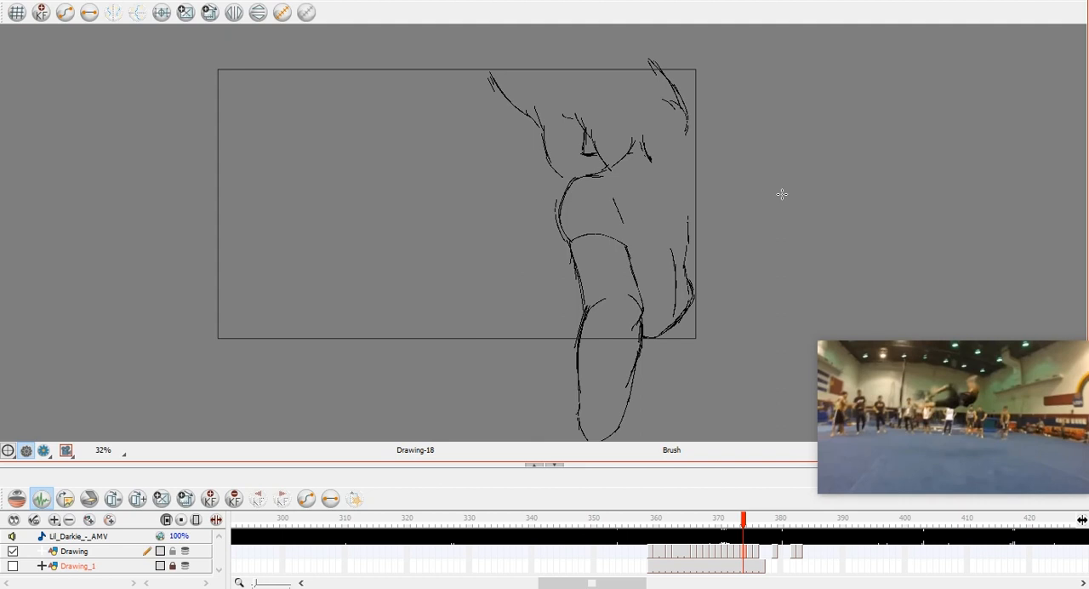
Sketch the torso's far side contour and lower edge at frame 374, erasing the stray part of the old side line.
{"action": "key", "text": "comma"}
{"action": "key", "text": "period"}
{"action": "left_click_drag", "start_coordinate": [690, 180], "coordinate": [693, 293]}
{"action": "key", "text": "e"}
{"action": "mouse_move", "coordinate": [688, 222]}
{"action": "left_mouse_down"}
{"action": "mouse_move", "coordinate": [689, 288]}
{"action": "mouse_move", "coordinate": [677, 308]}
{"action": "left_mouse_up"}
{"action": "key", "text": "comma"}
{"action": "key", "text": "period"}
{"action": "key", "text": "comma"}
{"action": "key", "text": "period"}
{"action": "left_click_drag", "start_coordinate": [693, 318], "coordinate": [681, 342]}
{"action": "key", "text": "comma"}
{"action": "key", "text": "period"}
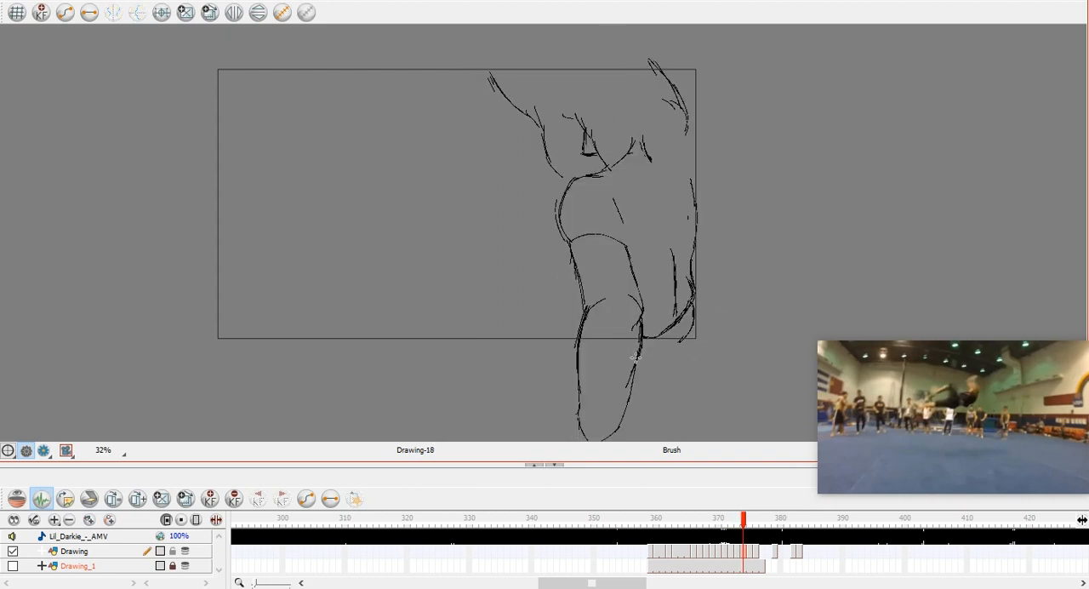
Flip repeatedly between frame 374 and the preceding drawings to examine the motion of the arm and torso.
{"action": "key", "text": "comma"}
{"action": "key", "text": "period"}
{"action": "key", "text": "comma"}
{"action": "key", "text": "comma"}
{"action": "key", "text": "comma"}
{"action": "key", "text": "comma"}
{"action": "key", "text": "comma"}
{"action": "key", "text": "comma"}
{"action": "key", "text": "comma"}
{"action": "key", "text": "comma"}
{"action": "key", "text": "period"}
{"action": "key", "text": "period"}
{"action": "key", "text": "period"}
{"action": "key", "text": "period"}
{"action": "key", "text": "period"}
{"action": "key", "text": "comma"}
{"action": "key", "text": "comma"}
{"action": "key", "text": "comma"}
{"action": "key", "text": "comma"}
{"action": "key", "text": "comma"}
{"action": "key", "text": "comma"}
{"action": "key", "text": "comma"}
{"action": "key", "text": "comma"}
{"action": "key", "text": "comma"}
{"action": "key", "text": "comma"}
{"action": "key", "text": "comma"}
{"action": "key", "text": "comma"}
{"action": "scroll", "coordinate": [627, 191], "scroll_direction": "down", "scroll_amount": 2}
{"action": "key", "text": "period"}
{"action": "key", "text": "period"}
{"action": "key", "text": "period"}
{"action": "key", "text": "period"}
{"action": "key", "text": "period"}
{"action": "key", "text": "period"}
{"action": "key", "text": "period"}
{"action": "key", "text": "period"}
{"action": "key", "text": "period"}
{"action": "key", "text": "period"}
{"action": "key", "text": "period"}
{"action": "key", "text": "period"}
{"action": "key", "text": "period"}
{"action": "key", "text": "period"}
{"action": "key", "text": "period"}
{"action": "key", "text": "period"}
{"action": "key", "text": "comma"}
{"action": "key", "text": "comma"}
{"action": "key", "text": "comma"}
{"action": "key", "text": "comma"}
{"action": "key", "text": "comma"}
{"action": "key", "text": "comma"}
{"action": "key", "text": "comma"}
{"action": "scroll", "coordinate": [710, 262], "scroll_direction": "up", "scroll_amount": 1}
{"action": "key", "text": "period"}
{"action": "key", "text": "period"}
{"action": "key", "text": "period"}
{"action": "key", "text": "period"}
{"action": "key", "text": "period"}
{"action": "key", "text": "period"}
{"action": "key", "text": "period"}
{"action": "key", "text": "comma"}
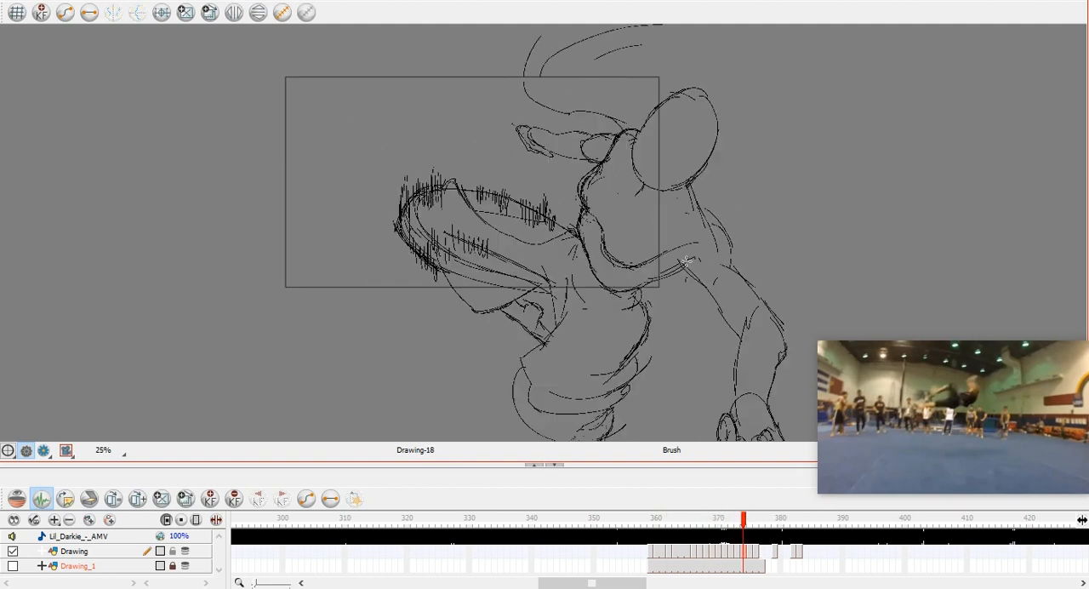
{"action": "key", "text": "period"}
{"action": "key", "text": "comma"}
{"action": "key", "text": "comma"}
{"action": "key", "text": "comma"}
{"action": "key", "text": "comma"}
{"action": "key", "text": "comma"}
{"action": "key", "text": "comma"}
{"action": "key", "text": "comma"}
{"action": "key", "text": "comma"}
{"action": "key", "text": "comma"}
{"action": "key", "text": "comma"}
{"action": "key", "text": "comma"}
{"action": "key", "text": "comma"}
{"action": "key", "text": "comma"}
{"action": "key", "text": "comma"}
{"action": "key", "text": "comma"}
{"action": "key", "text": "comma"}
{"action": "key", "text": "period"}
{"action": "key", "text": "period"}
{"action": "key", "text": "period"}
{"action": "key", "text": "period"}
{"action": "key", "text": "period"}
{"action": "key", "text": "period"}
{"action": "key", "text": "period"}
{"action": "key", "text": "period"}
{"action": "key", "text": "period"}
{"action": "key", "text": "period"}
{"action": "key", "text": "period"}
{"action": "key", "text": "period"}
{"action": "key", "text": "period"}
{"action": "key", "text": "period"}
{"action": "key", "text": "period"}
{"action": "key", "text": "period"}
{"action": "key", "text": "period"}
{"action": "key", "text": "period"}
{"action": "key", "text": "period"}
{"action": "key", "text": "period"}
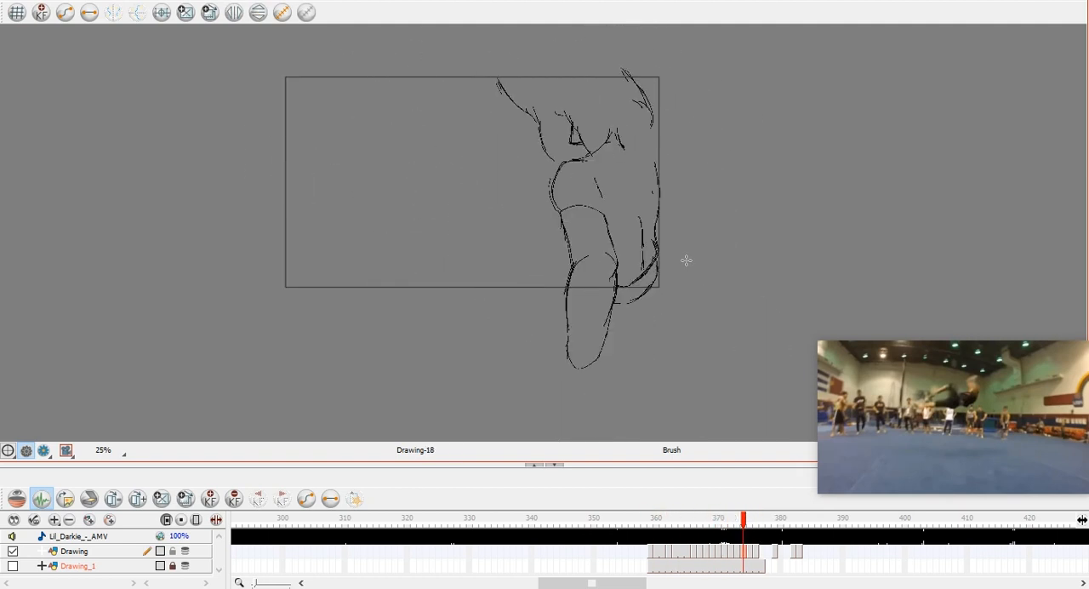
{"action": "key", "text": "comma"}
{"action": "key", "text": "comma"}
{"action": "key", "text": "comma"}
{"action": "key", "text": "comma"}
{"action": "key", "text": "comma"}
Sketch the rounded contour curving down to the neck above the far shoulder at frame 374.
{"action": "scroll", "coordinate": [636, 161], "scroll_direction": "up", "scroll_amount": 1}
{"action": "key", "text": "comma"}
{"action": "key", "text": "period"}
{"action": "left_click_drag", "start_coordinate": [659, 80], "coordinate": [623, 129]}
{"action": "left_click_drag", "start_coordinate": [632, 51], "coordinate": [620, 128]}
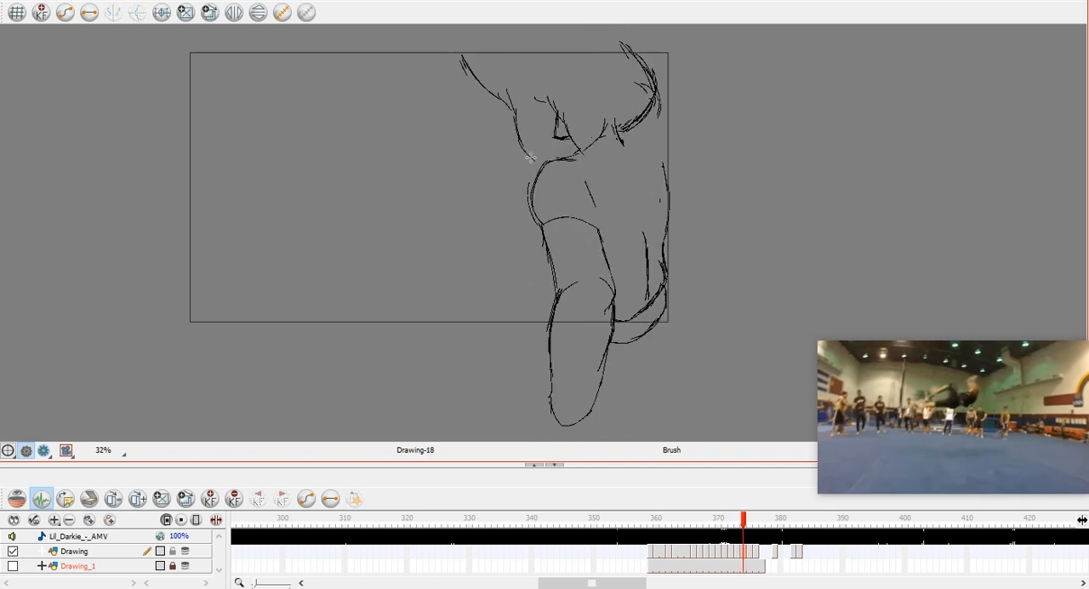
Extend the torso's far side up to the shoulder and sketch the shoulder line and neckline at frame 374.
{"action": "key", "text": "comma"}
{"action": "key", "text": "period"}
{"action": "key", "text": "comma"}
{"action": "key", "text": "period"}
{"action": "left_click_drag", "start_coordinate": [662, 149], "coordinate": [666, 247]}
{"action": "mouse_move", "coordinate": [555, 158]}
{"action": "left_mouse_down"}
{"action": "mouse_move", "coordinate": [605, 209]}
{"action": "mouse_move", "coordinate": [599, 174]}
{"action": "left_mouse_up"}
{"action": "mouse_move", "coordinate": [581, 152]}
{"action": "left_mouse_down"}
{"action": "mouse_move", "coordinate": [630, 152]}
{"action": "mouse_move", "coordinate": [631, 139]}
{"action": "left_mouse_up"}
{"action": "left_click_drag", "start_coordinate": [637, 151], "coordinate": [629, 178]}
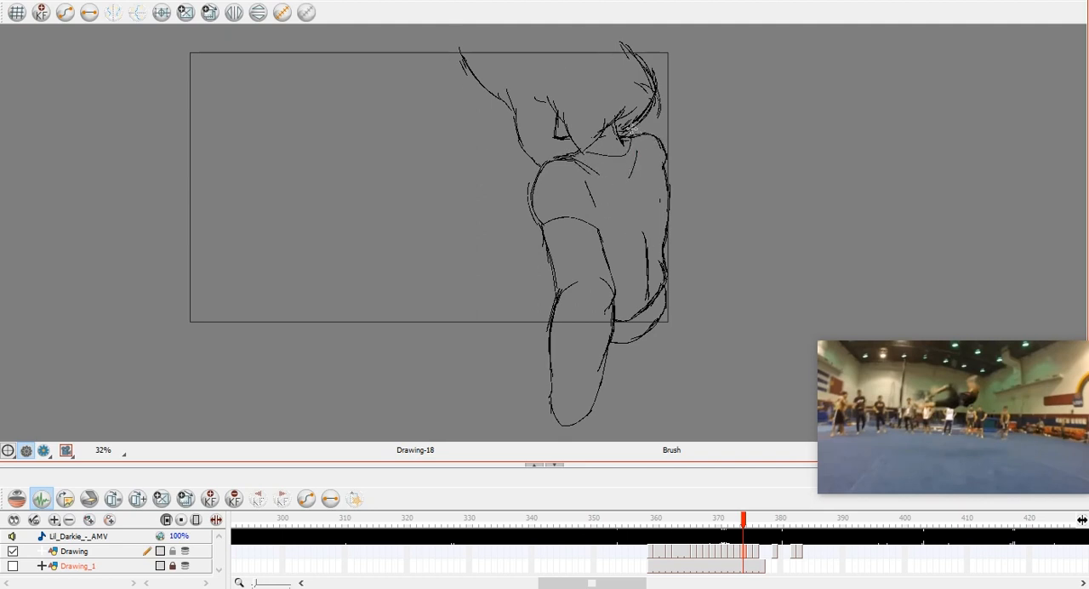
Reinforce the far shoulder and add the near armhole line and shirt folds across the torso at frame 374.
{"action": "mouse_move", "coordinate": [660, 129]}
{"action": "left_mouse_down"}
{"action": "mouse_move", "coordinate": [662, 184]}
{"action": "mouse_move", "coordinate": [642, 220]}
{"action": "left_mouse_up"}
{"action": "left_click_drag", "start_coordinate": [578, 163], "coordinate": [609, 245]}
{"action": "left_click_drag", "start_coordinate": [613, 182], "coordinate": [633, 243]}
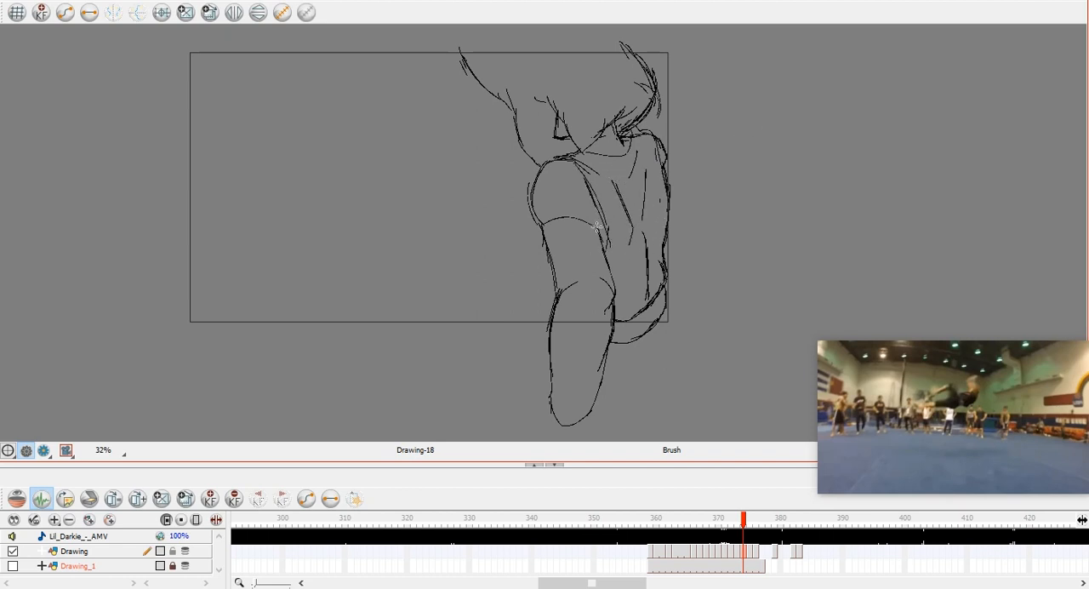
Flip through the drawings around frame 374 and on to the empty frame 377 to examine the motion.
{"action": "key", "text": "comma"}
{"action": "key", "text": "comma"}
{"action": "key", "text": "comma"}
{"action": "key", "text": "comma"}
{"action": "key", "text": "comma"}
{"action": "key", "text": "comma"}
{"action": "key", "text": "comma"}
{"action": "key", "text": "comma"}
{"action": "key", "text": "comma"}
{"action": "key", "text": "comma"}
{"action": "key", "text": "comma"}
{"action": "key", "text": "comma"}
{"action": "key", "text": "comma"}
{"action": "key", "text": "comma"}
{"action": "key", "text": "comma"}
{"action": "key", "text": "period"}
{"action": "key", "text": "period"}
{"action": "key", "text": "period"}
{"action": "key", "text": "period"}
{"action": "key", "text": "period"}
{"action": "key", "text": "period"}
{"action": "key", "text": "period"}
{"action": "key", "text": "period"}
{"action": "key", "text": "period"}
{"action": "key", "text": "period"}
{"action": "key", "text": "period"}
{"action": "key", "text": "period"}
{"action": "key", "text": "period"}
{"action": "key", "text": "period"}
{"action": "key", "text": "period"}
{"action": "key", "text": "period"}
{"action": "key", "text": "comma"}
{"action": "key", "text": "comma"}
{"action": "key", "text": "comma"}
{"action": "key", "text": "comma"}
{"action": "key", "text": "comma"}
{"action": "key", "text": "comma"}
{"action": "key", "text": "comma"}
{"action": "key", "text": "comma"}
{"action": "key", "text": "comma"}
{"action": "key", "text": "comma"}
{"action": "key", "text": "comma"}
{"action": "key", "text": "period"}
{"action": "key", "text": "period"}
{"action": "key", "text": "period"}
{"action": "key", "text": "period"}
{"action": "key", "text": "1"}
{"action": "key", "text": "period"}
{"action": "key", "text": "period"}
{"action": "key", "text": "period"}
{"action": "key", "text": "period"}
{"action": "key", "text": "period"}
{"action": "key", "text": "period"}
{"action": "key", "text": "period"}
{"action": "key", "text": "period"}
{"action": "key", "text": "2"}
{"action": "key", "text": "2"}
{"action": "key", "text": "period"}
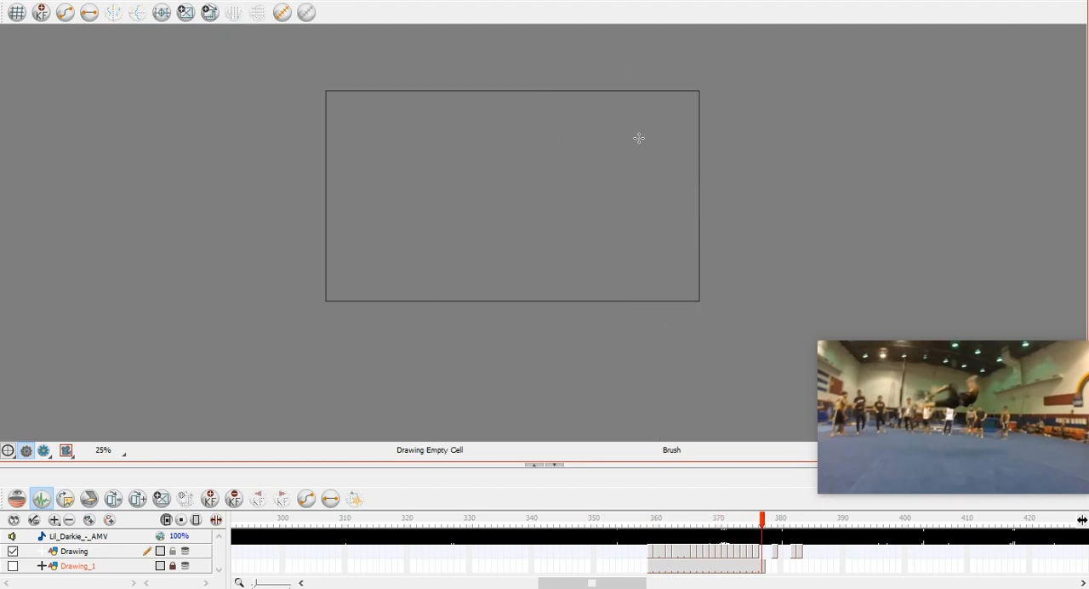
{"action": "key", "text": "comma"}
{"action": "left_click", "coordinate": [775, 554]}
{"action": "left_click", "coordinate": [751, 553]}
{"action": "key", "text": "period"}
{"action": "key", "text": "period"}
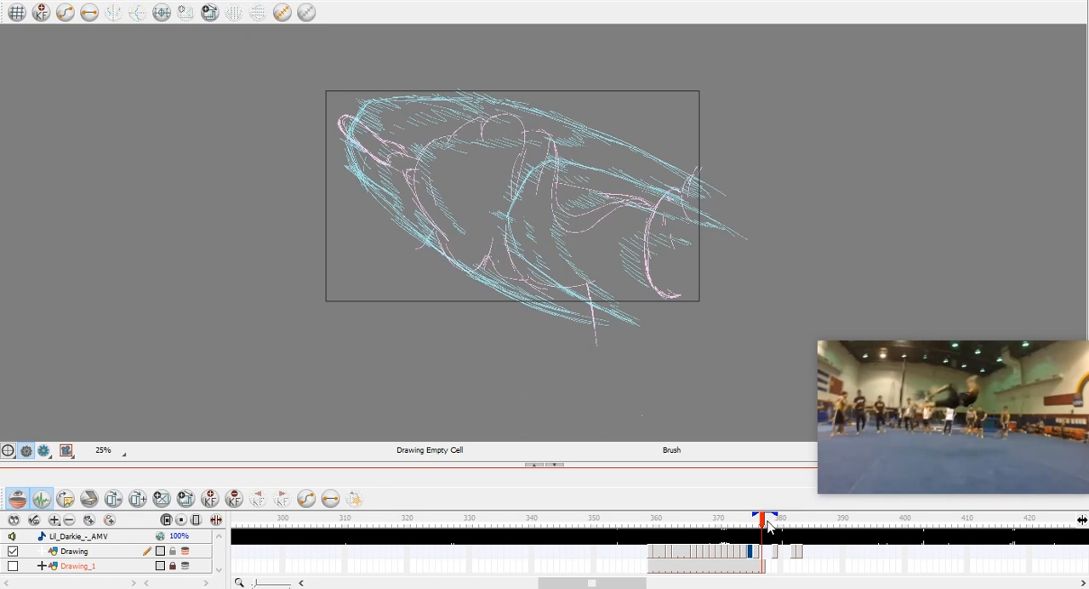
{"action": "key", "text": "comma"}
{"action": "key", "text": "period"}
{"action": "left_click_drag", "start_coordinate": [392, 165], "coordinate": [414, 181]}
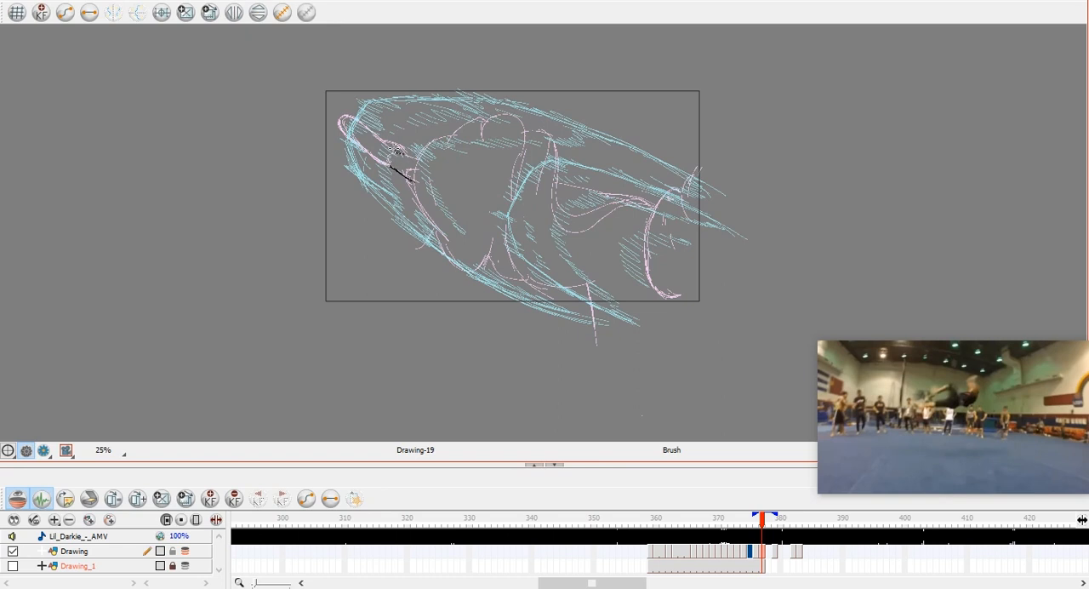
{"action": "left_click", "coordinate": [186, 551]}
{"action": "left_click", "coordinate": [186, 551]}
{"action": "left_click_drag", "start_coordinate": [369, 157], "coordinate": [392, 167]}
{"action": "mouse_move", "coordinate": [338, 122]}
{"action": "left_mouse_down"}
{"action": "mouse_move", "coordinate": [343, 111]}
{"action": "mouse_move", "coordinate": [371, 127]}
{"action": "left_mouse_up"}
{"action": "mouse_move", "coordinate": [338, 125]}
{"action": "left_mouse_down"}
{"action": "mouse_move", "coordinate": [359, 146]}
{"action": "mouse_move", "coordinate": [377, 134]}
{"action": "mouse_move", "coordinate": [395, 142]}
{"action": "left_mouse_up"}
{"action": "left_click", "coordinate": [186, 551]}
{"action": "key", "text": "alt+s"}
{"action": "left_click", "coordinate": [402, 88]}
{"action": "key", "text": "ctrl+a"}
{"action": "key", "text": "Delete"}
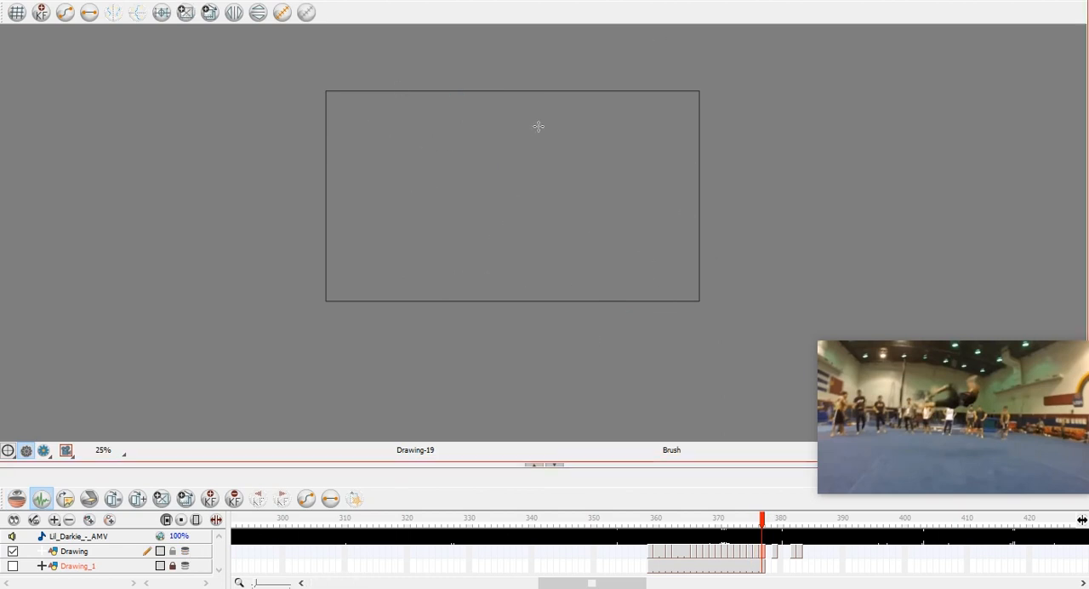
Start the frame 377 drawing with the rounded tip of the extended foot, comparing it with frame 376.
{"action": "key", "text": "comma"}
{"action": "key", "text": "period"}
{"action": "key", "text": "comma"}
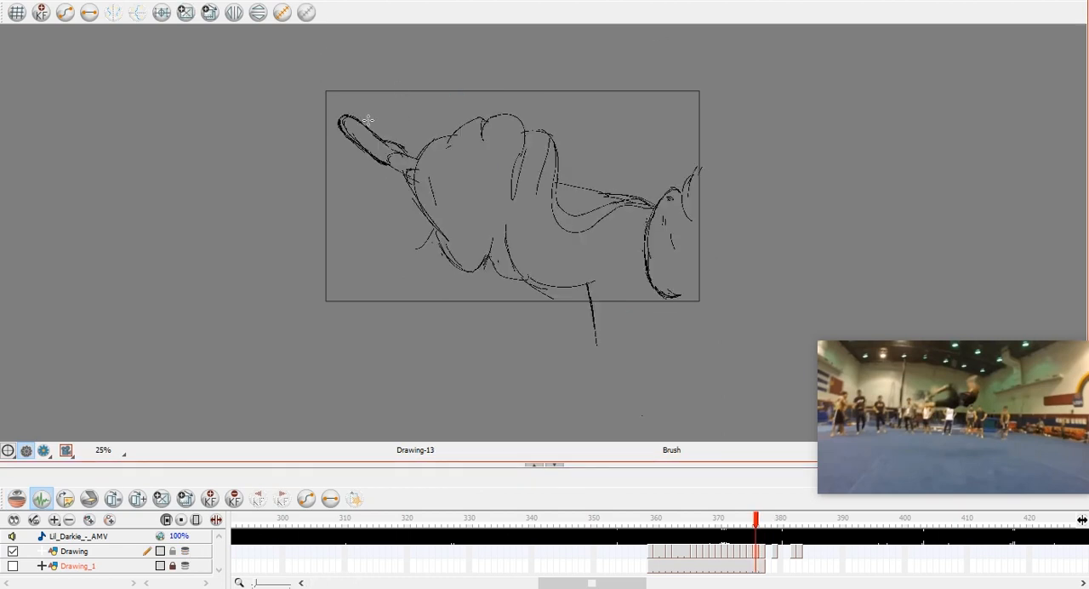
{"action": "key", "text": "period"}
{"action": "key", "text": "comma"}
{"action": "key", "text": "period"}
{"action": "mouse_move", "coordinate": [369, 119]}
{"action": "left_mouse_down"}
{"action": "mouse_move", "coordinate": [335, 130]}
{"action": "mouse_move", "coordinate": [354, 148]}
{"action": "left_mouse_up"}
{"action": "key", "text": "comma"}
{"action": "key", "text": "period"}
{"action": "left_click_drag", "start_coordinate": [332, 110], "coordinate": [373, 121]}
{"action": "key", "text": "comma"}
{"action": "key", "text": "period"}
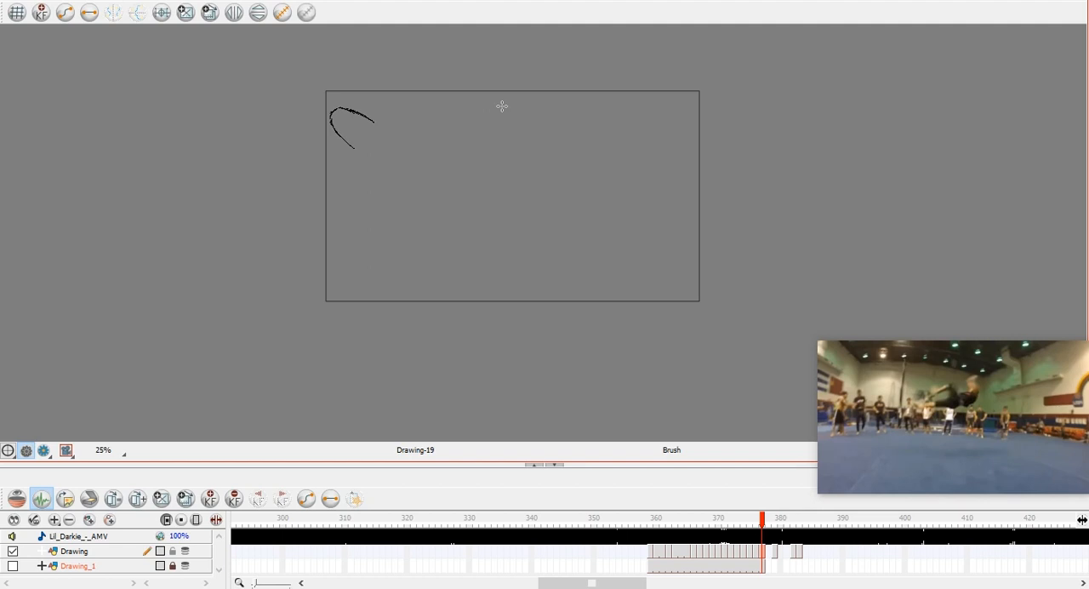
Sketch the two ankle lines behind the extended foot at frame 377, checking their position against frame 376.
{"action": "key", "text": "comma"}
{"action": "key", "text": "period"}
{"action": "key", "text": "comma"}
{"action": "key", "text": "period"}
{"action": "mouse_move", "coordinate": [395, 171]}
{"action": "left_mouse_down"}
{"action": "mouse_move", "coordinate": [395, 161]}
{"action": "mouse_move", "coordinate": [430, 196]}
{"action": "left_mouse_up"}
{"action": "left_click_drag", "start_coordinate": [397, 158], "coordinate": [428, 160]}
{"action": "key", "text": "comma"}
{"action": "key", "text": "period"}
Sketch the foot's long lower and upper edges from the tip to the ankle while flipping between frames 376 and 377.
{"action": "mouse_move", "coordinate": [355, 147]}
{"action": "left_mouse_down"}
{"action": "mouse_move", "coordinate": [429, 194]}
{"action": "mouse_move", "coordinate": [369, 155]}
{"action": "mouse_move", "coordinate": [400, 179]}
{"action": "left_mouse_up"}
{"action": "key", "text": "comma"}
{"action": "key", "text": "period"}
{"action": "key", "text": "comma"}
{"action": "key", "text": "period"}
{"action": "key", "text": "comma"}
{"action": "left_click_drag", "start_coordinate": [368, 120], "coordinate": [420, 158]}
{"action": "key", "text": "period"}
{"action": "key", "text": "comma"}
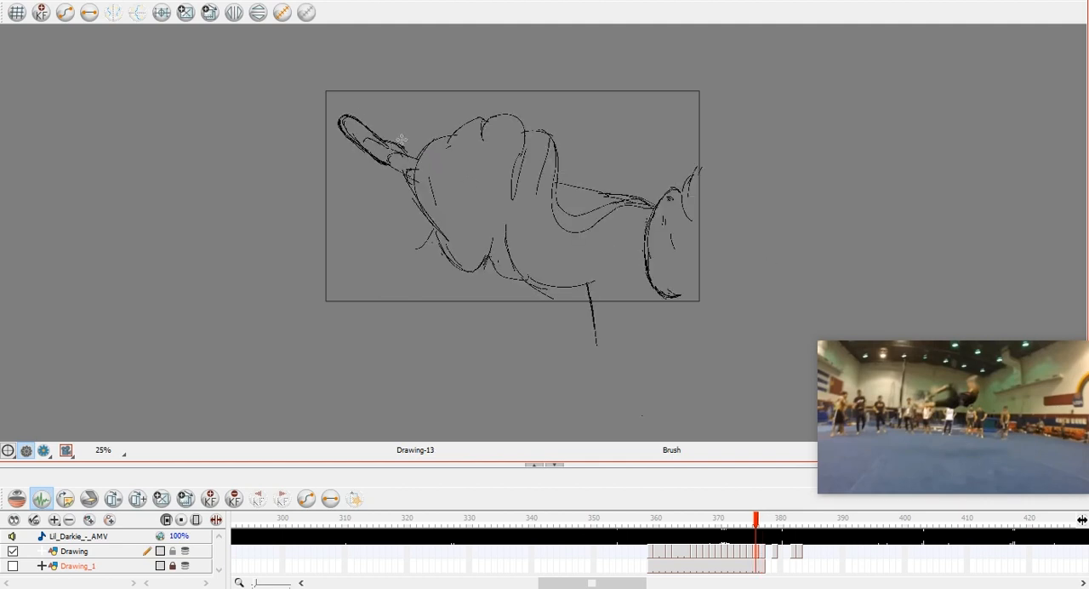
Sketch the overlapping contours and lower edge of the leg behind the extended foot on frame 377, flipping against frame 376.
{"action": "key", "text": "period"}
{"action": "mouse_move", "coordinate": [367, 139]}
{"action": "left_mouse_down"}
{"action": "mouse_move", "coordinate": [409, 155]}
{"action": "mouse_move", "coordinate": [382, 164]}
{"action": "mouse_move", "coordinate": [392, 170]}
{"action": "mouse_move", "coordinate": [411, 164]}
{"action": "mouse_move", "coordinate": [362, 141]}
{"action": "mouse_move", "coordinate": [416, 162]}
{"action": "left_mouse_up"}
{"action": "key", "text": "comma"}
{"action": "key", "text": "period"}
{"action": "left_click_drag", "start_coordinate": [393, 170], "coordinate": [456, 238]}
{"action": "key", "text": "comma"}
{"action": "key", "text": "period"}
Rough in the body's rounded outline on frame 377, with its upper edge, lower bulge and diagonal far side, comparing it with frame 376.
{"action": "left_click_drag", "start_coordinate": [442, 162], "coordinate": [534, 155]}
{"action": "key", "text": "comma"}
{"action": "key", "text": "period"}
{"action": "left_click_drag", "start_coordinate": [429, 222], "coordinate": [476, 285]}
{"action": "left_click_drag", "start_coordinate": [597, 142], "coordinate": [505, 255]}
{"action": "left_click_drag", "start_coordinate": [527, 155], "coordinate": [574, 186]}
{"action": "left_click_drag", "start_coordinate": [447, 160], "coordinate": [427, 199]}
{"action": "key", "text": "comma"}
{"action": "key", "text": "period"}
Sketch the second leg on the body's far side, with its upper edge, cuff and curved lower edge, checking against frame 376.
{"action": "left_click_drag", "start_coordinate": [616, 192], "coordinate": [698, 204]}
{"action": "key", "text": "comma"}
{"action": "key", "text": "period"}
{"action": "key", "text": "comma"}
{"action": "key", "text": "period"}
{"action": "left_click_drag", "start_coordinate": [583, 181], "coordinate": [611, 223]}
{"action": "mouse_move", "coordinate": [591, 209]}
{"action": "left_mouse_down"}
{"action": "mouse_move", "coordinate": [616, 233]}
{"action": "mouse_move", "coordinate": [687, 209]}
{"action": "mouse_move", "coordinate": [670, 199]}
{"action": "left_mouse_up"}
Sketch the contour beneath the body on frame 377, trim its overlong end, and extend the second leg's underside.
{"action": "left_click_drag", "start_coordinate": [471, 285], "coordinate": [504, 279]}
{"action": "mouse_move", "coordinate": [490, 281]}
{"action": "left_mouse_down"}
{"action": "mouse_move", "coordinate": [557, 278]}
{"action": "mouse_move", "coordinate": [600, 318]}
{"action": "left_mouse_up"}
{"action": "key", "text": "comma"}
{"action": "key", "text": "period"}
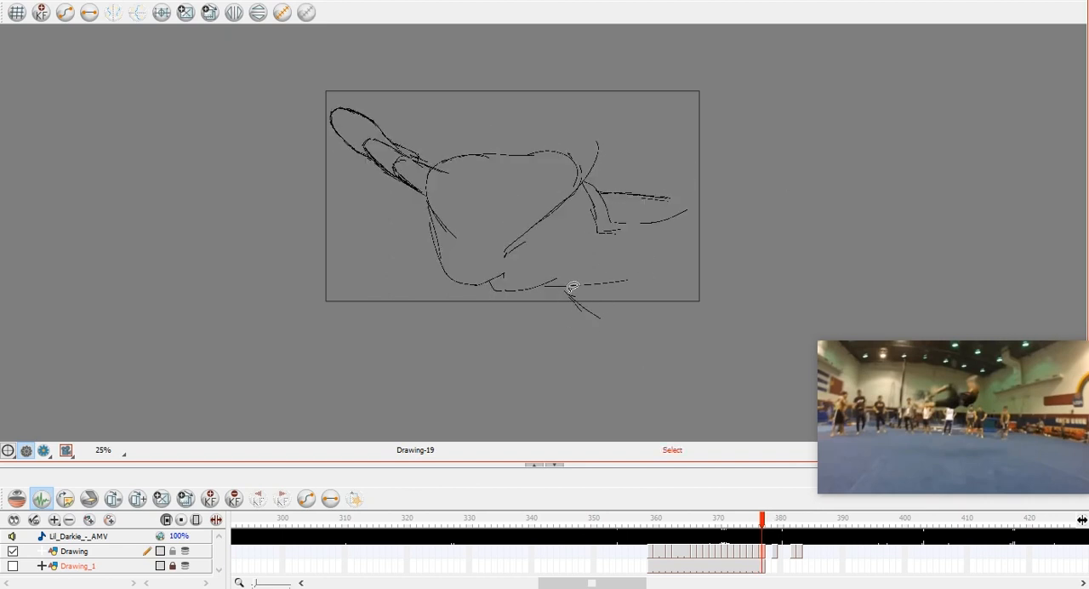
{"action": "left_click_drag", "start_coordinate": [552, 279], "coordinate": [594, 290]}
{"action": "key", "text": "alt+b"}
{"action": "mouse_move", "coordinate": [631, 228]}
{"action": "left_mouse_down"}
{"action": "mouse_move", "coordinate": [691, 219]}
{"action": "mouse_move", "coordinate": [695, 179]}
{"action": "mouse_move", "coordinate": [681, 193]}
{"action": "mouse_move", "coordinate": [704, 172]}
{"action": "mouse_move", "coordinate": [706, 197]}
{"action": "mouse_move", "coordinate": [719, 201]}
{"action": "mouse_move", "coordinate": [713, 168]}
{"action": "mouse_move", "coordinate": [701, 211]}
{"action": "mouse_move", "coordinate": [671, 227]}
{"action": "left_mouse_up"}
Delete the body's flat upper contour on frame 377 and redraw it as overlapping rounded folds.
{"action": "key", "text": "alt+s"}
{"action": "left_click_drag", "start_coordinate": [517, 138], "coordinate": [606, 115]}
{"action": "key", "text": "Delete"}
{"action": "key", "text": "alt+b"}
{"action": "left_click_drag", "start_coordinate": [457, 183], "coordinate": [538, 149]}
{"action": "mouse_move", "coordinate": [484, 151]}
{"action": "left_mouse_down"}
{"action": "mouse_move", "coordinate": [507, 131]}
{"action": "mouse_move", "coordinate": [605, 133]}
{"action": "mouse_move", "coordinate": [562, 155]}
{"action": "mouse_move", "coordinate": [588, 143]}
{"action": "mouse_move", "coordinate": [582, 181]}
{"action": "left_mouse_up"}
{"action": "left_click_drag", "start_coordinate": [557, 163], "coordinate": [547, 183]}
{"action": "left_click_drag", "start_coordinate": [506, 250], "coordinate": [595, 160]}
{"action": "key", "text": "ctrl+z"}
{"action": "key", "text": "ctrl+z"}
{"action": "left_click_drag", "start_coordinate": [503, 251], "coordinate": [541, 208]}
Remove the leftover fold stroke and redraw the smaller rounded lobe beside the second leg with its sweeping lower edge.
{"action": "key", "text": "s"}
{"action": "left_click_drag", "start_coordinate": [521, 201], "coordinate": [567, 182]}
{"action": "key", "text": "Delete"}
{"action": "left_click_drag", "start_coordinate": [611, 126], "coordinate": [619, 171]}
{"action": "left_click_drag", "start_coordinate": [565, 135], "coordinate": [662, 170]}
{"action": "key", "text": "ctrl+z"}
{"action": "key", "text": "ctrl+z"}
{"action": "left_click_drag", "start_coordinate": [554, 162], "coordinate": [586, 174]}
{"action": "left_click_drag", "start_coordinate": [529, 228], "coordinate": [585, 170]}
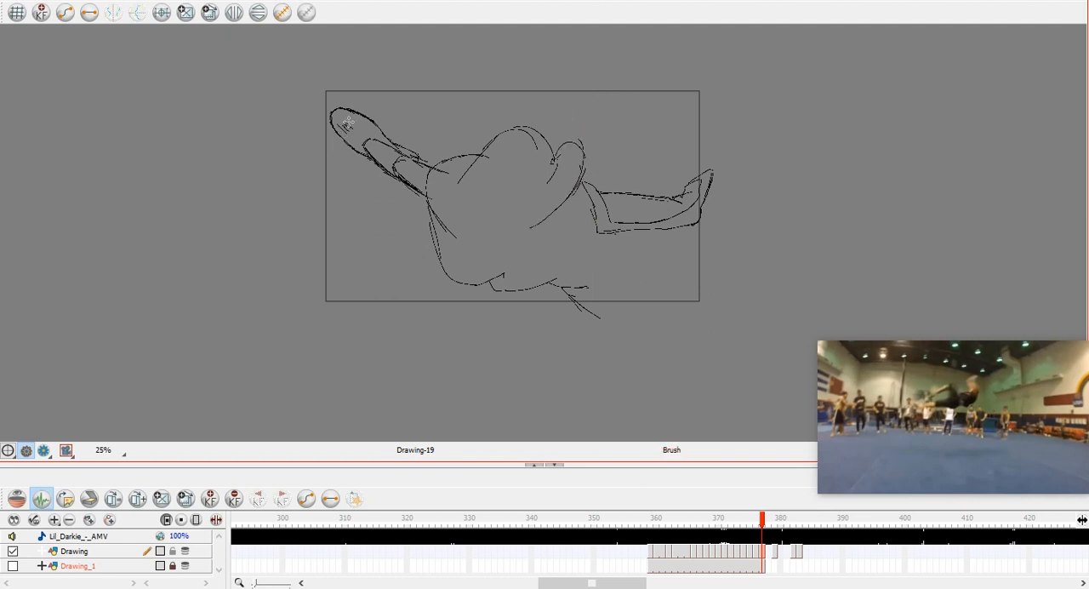
Add hatching to the extended foot, its leg and the adjoining side of the body on frame 377.
{"action": "mouse_move", "coordinate": [328, 111]}
{"action": "left_mouse_down"}
{"action": "mouse_move", "coordinate": [379, 133]}
{"action": "mouse_move", "coordinate": [415, 180]}
{"action": "mouse_move", "coordinate": [436, 248]}
{"action": "mouse_move", "coordinate": [483, 260]}
{"action": "left_mouse_up"}
{"action": "left_click_drag", "start_coordinate": [464, 179], "coordinate": [487, 162]}
{"action": "key", "text": "comma"}
{"action": "key", "text": "period"}
{"action": "mouse_move", "coordinate": [473, 245]}
{"action": "left_mouse_down"}
{"action": "mouse_move", "coordinate": [496, 251]}
{"action": "mouse_move", "coordinate": [534, 225]}
{"action": "left_mouse_up"}
{"action": "mouse_move", "coordinate": [433, 211]}
{"action": "left_mouse_down"}
{"action": "mouse_move", "coordinate": [435, 165]}
{"action": "mouse_move", "coordinate": [461, 156]}
{"action": "left_mouse_up"}
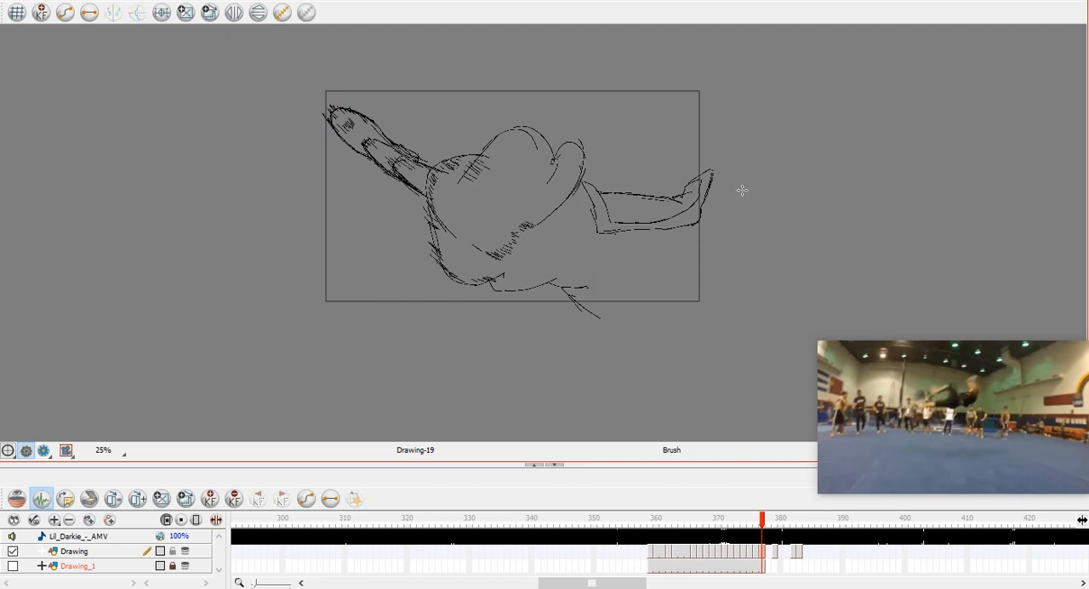
Hatch the lower contour, the smaller lobe and the middle of the body on frame 377.
{"action": "mouse_move", "coordinate": [528, 272]}
{"action": "left_mouse_down"}
{"action": "mouse_move", "coordinate": [562, 240]}
{"action": "mouse_move", "coordinate": [546, 182]}
{"action": "mouse_move", "coordinate": [559, 189]}
{"action": "mouse_move", "coordinate": [569, 163]}
{"action": "mouse_move", "coordinate": [611, 292]}
{"action": "mouse_move", "coordinate": [632, 286]}
{"action": "mouse_move", "coordinate": [651, 266]}
{"action": "left_mouse_up"}
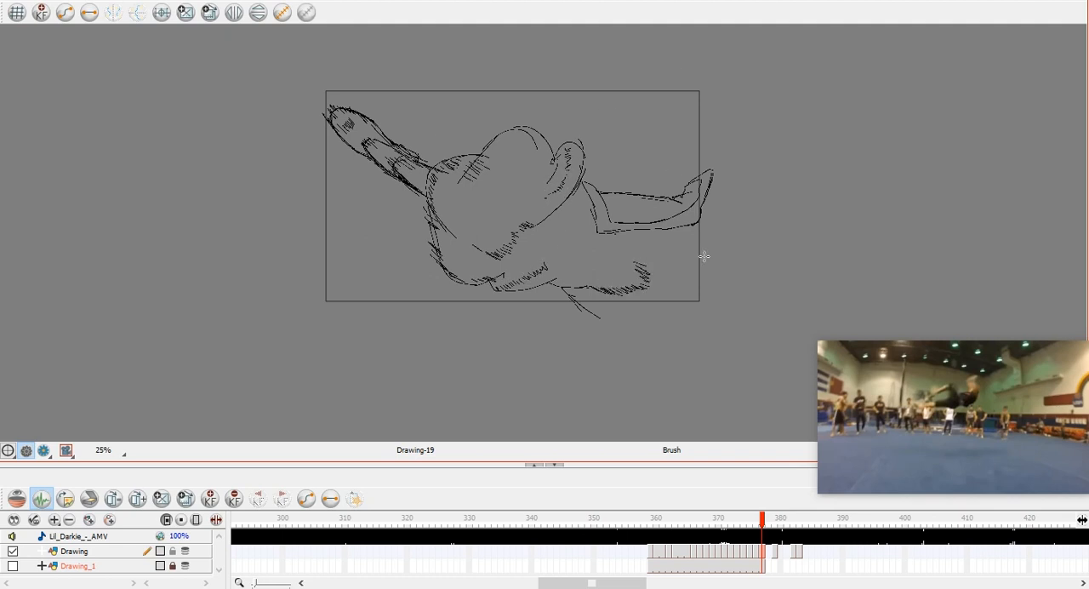
{"action": "left_click_drag", "start_coordinate": [582, 296], "coordinate": [648, 305]}
{"action": "left_click_drag", "start_coordinate": [593, 251], "coordinate": [605, 245]}
{"action": "left_click_drag", "start_coordinate": [500, 209], "coordinate": [517, 197]}
Start the frame 378 drawing with the foot's rounded tip, using the onion skin and flipping against frame 377 for placement.
{"action": "scroll", "coordinate": [712, 138], "scroll_direction": "down", "scroll_amount": 3}
{"action": "scroll", "coordinate": [676, 187], "scroll_direction": "up", "scroll_amount": 2}
{"action": "scroll", "coordinate": [675, 187], "scroll_direction": "up", "scroll_amount": 1}
{"action": "key", "text": "alt+o"}
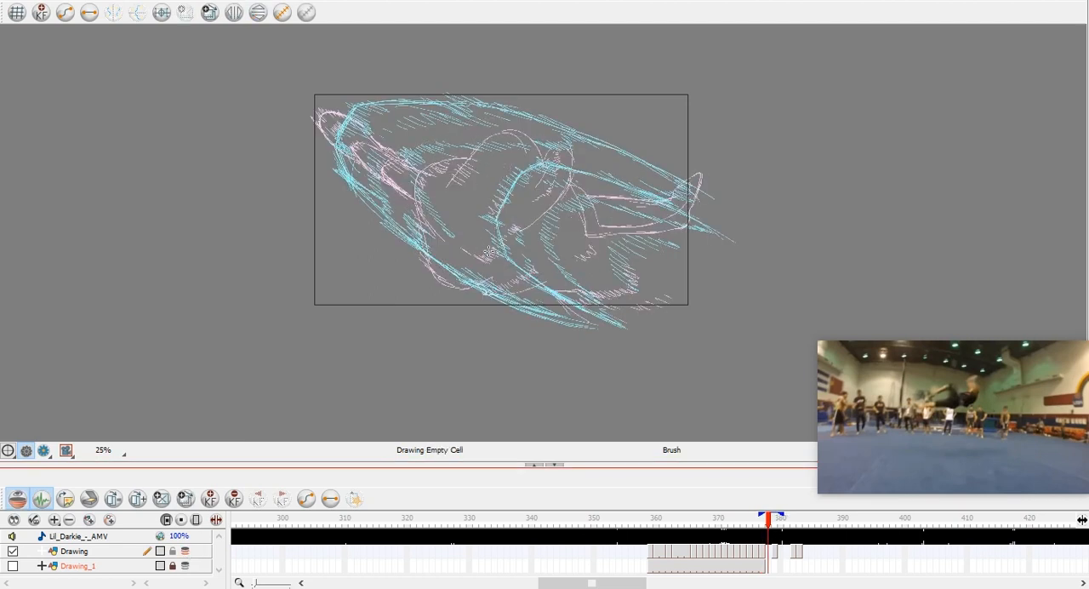
{"action": "key", "text": "period"}
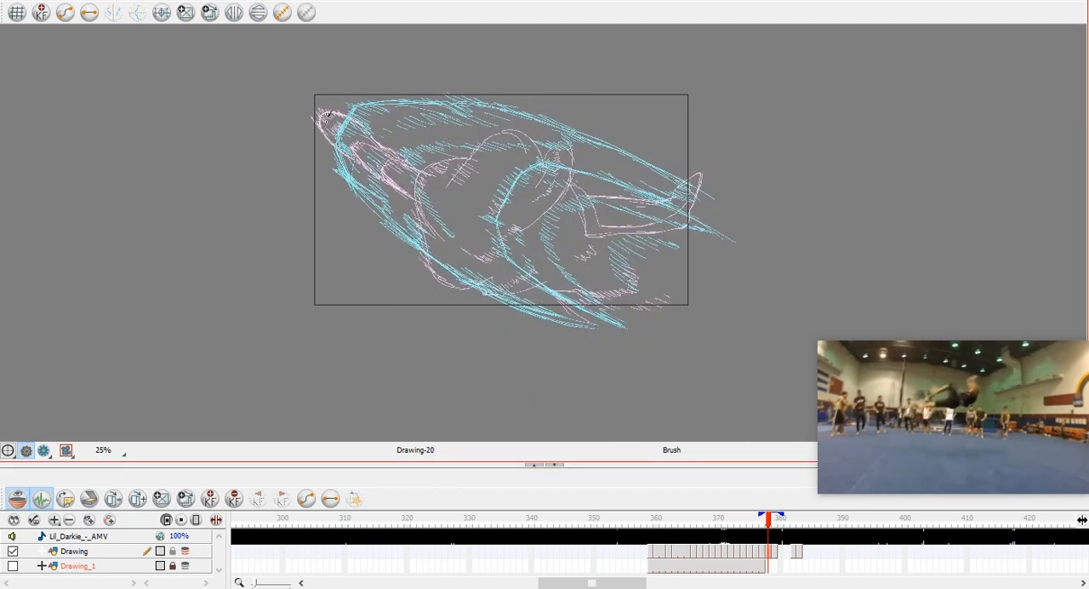
{"action": "left_click_drag", "start_coordinate": [322, 133], "coordinate": [329, 161]}
{"action": "key", "text": "alt+o"}
{"action": "key", "text": "comma"}
{"action": "key", "text": "period"}
{"action": "mouse_move", "coordinate": [337, 108]}
{"action": "left_mouse_down"}
{"action": "mouse_move", "coordinate": [319, 132]}
{"action": "mouse_move", "coordinate": [350, 105]}
{"action": "mouse_move", "coordinate": [319, 126]}
{"action": "mouse_move", "coordinate": [352, 108]}
{"action": "left_mouse_up"}
{"action": "key", "text": "comma"}
{"action": "key", "text": "period"}
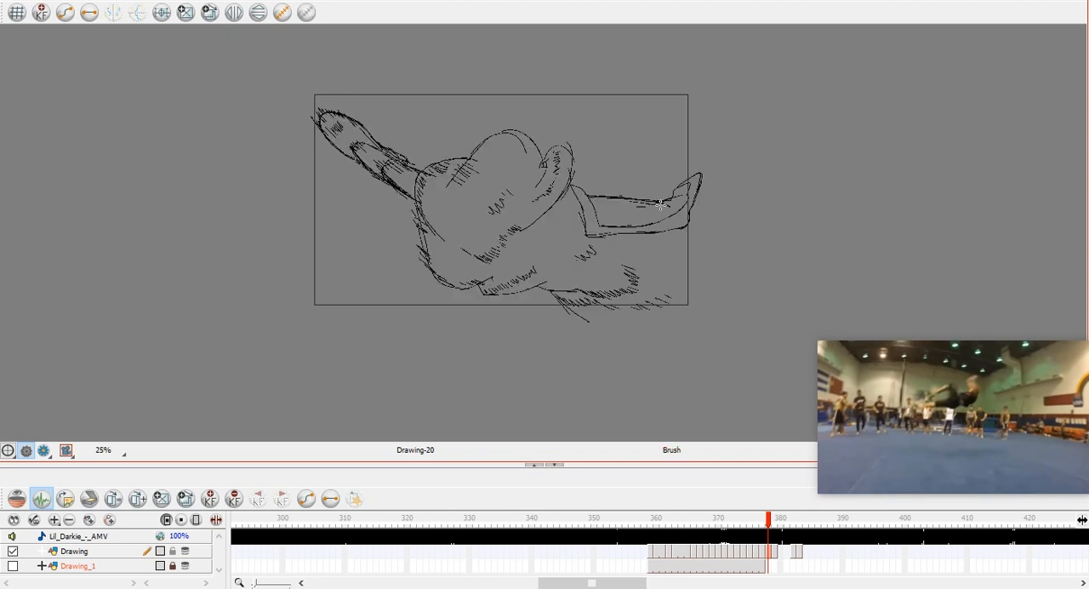
Flip back and forth through the drawings leading up to frame 378 to examine the foot's motion.
{"action": "key", "text": "comma"}
{"action": "key", "text": "comma"}
{"action": "key", "text": "comma"}
{"action": "key", "text": "comma"}
{"action": "key", "text": "comma"}
{"action": "key", "text": "comma"}
{"action": "key", "text": "period"}
{"action": "key", "text": "period"}
{"action": "key", "text": "period"}
{"action": "key", "text": "period"}
{"action": "key", "text": "period"}
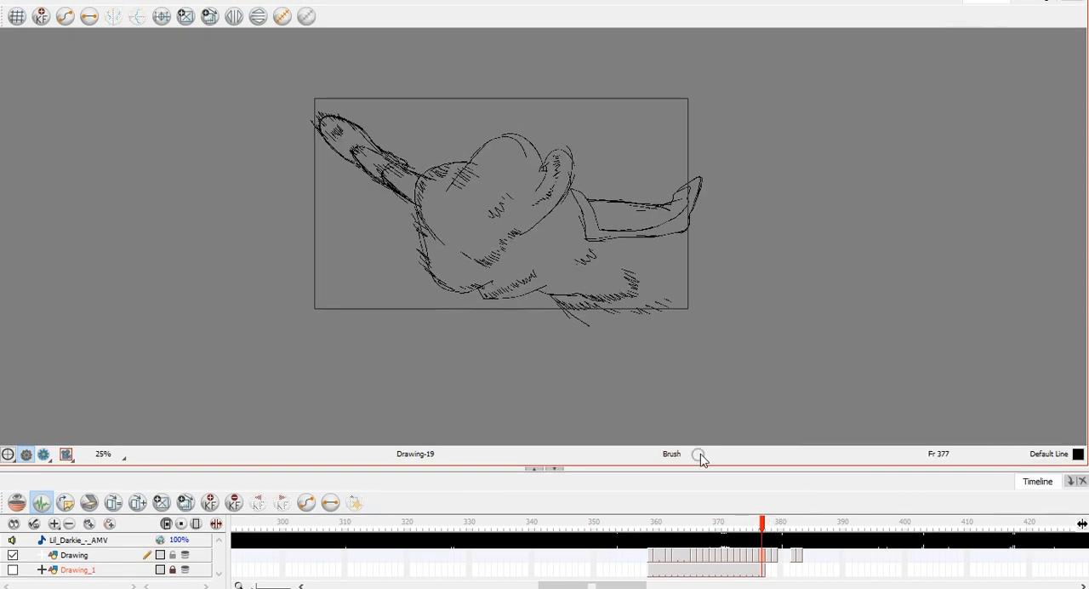
{"action": "key", "text": "comma"}
{"action": "key", "text": "comma"}
{"action": "key", "text": "comma"}
{"action": "key", "text": "comma"}
{"action": "key", "text": "comma"}
{"action": "key", "text": "comma"}
{"action": "key", "text": "shift+comma"}
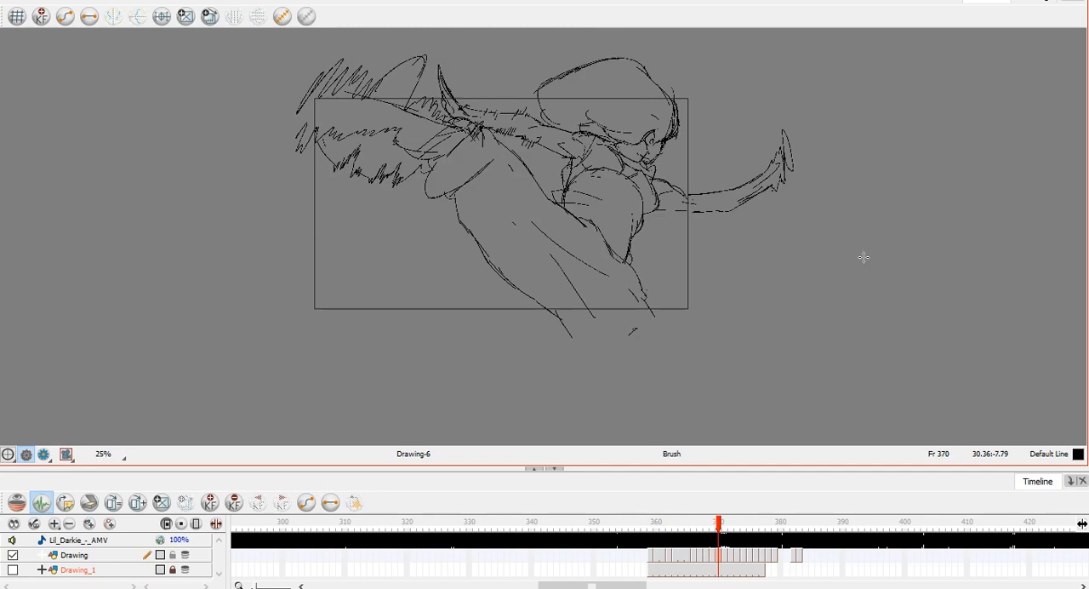
{"action": "key", "text": "period"}
{"action": "key", "text": "period"}
{"action": "key", "text": "period"}
{"action": "key", "text": "period"}
{"action": "key", "text": "period"}
{"action": "key", "text": "period"}
{"action": "key", "text": "period"}
{"action": "key", "text": "period"}
{"action": "key", "text": "period"}
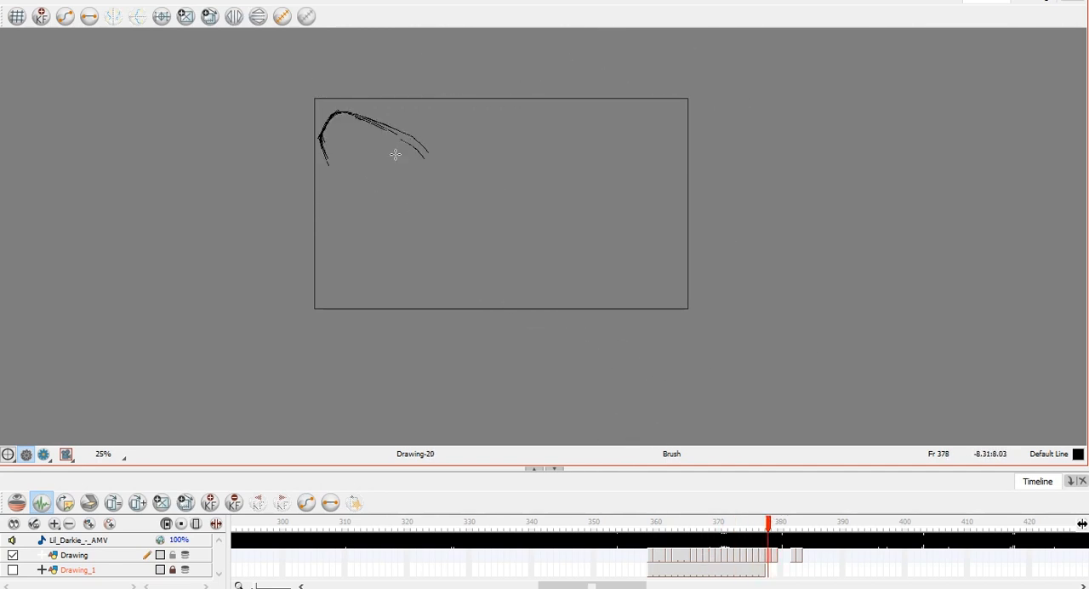
Sketch the foot's upper and lower edges on frame 378 and continue the upper line along the leg to a curved end.
{"action": "mouse_move", "coordinate": [323, 128]}
{"action": "left_mouse_down"}
{"action": "mouse_move", "coordinate": [384, 213]}
{"action": "mouse_move", "coordinate": [405, 221]}
{"action": "left_mouse_up"}
{"action": "mouse_move", "coordinate": [426, 153]}
{"action": "left_mouse_down"}
{"action": "mouse_move", "coordinate": [372, 117]}
{"action": "mouse_move", "coordinate": [439, 162]}
{"action": "left_mouse_up"}
{"action": "left_click_drag", "start_coordinate": [352, 196], "coordinate": [417, 231]}
{"action": "left_click_drag", "start_coordinate": [433, 246], "coordinate": [476, 273]}
{"action": "left_click_drag", "start_coordinate": [411, 133], "coordinate": [453, 181]}
{"action": "left_click_drag", "start_coordinate": [458, 188], "coordinate": [504, 212]}
{"action": "left_click_drag", "start_coordinate": [504, 213], "coordinate": [549, 247]}
{"action": "left_click_drag", "start_coordinate": [537, 244], "coordinate": [534, 271]}
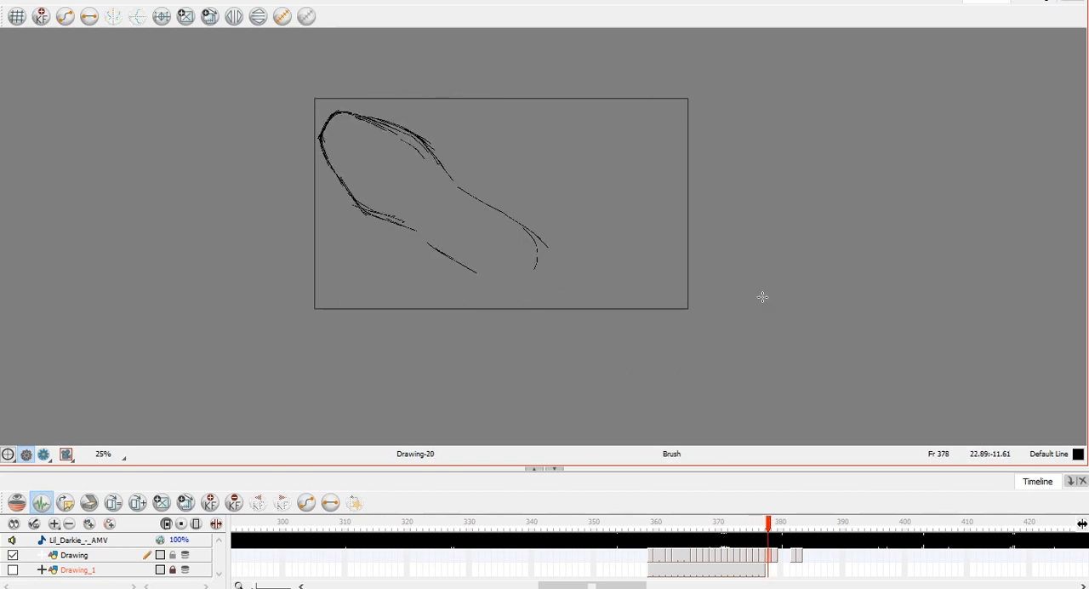
Try sketching long strokes hanging below the leg and short strokes above it on frame 378.
{"action": "mouse_move", "coordinate": [445, 256]}
{"action": "left_mouse_down"}
{"action": "mouse_move", "coordinate": [447, 301]}
{"action": "mouse_move", "coordinate": [471, 352]}
{"action": "left_mouse_up"}
{"action": "mouse_move", "coordinate": [456, 261]}
{"action": "left_mouse_down"}
{"action": "mouse_move", "coordinate": [501, 316]}
{"action": "mouse_move", "coordinate": [534, 308]}
{"action": "left_mouse_up"}
{"action": "left_click_drag", "start_coordinate": [510, 308], "coordinate": [549, 336]}
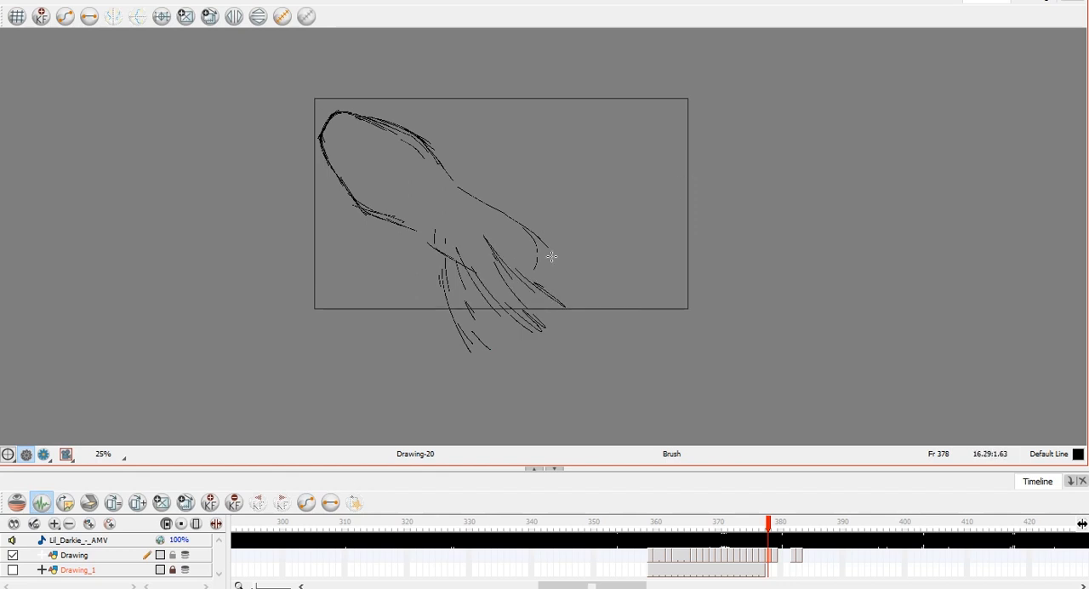
{"action": "key", "text": "."}
{"action": "key", "text": "."}
{"action": "mouse_move", "coordinate": [574, 130]}
{"action": "left_mouse_down"}
{"action": "mouse_move", "coordinate": [662, 149]}
{"action": "mouse_move", "coordinate": [561, 132]}
{"action": "mouse_move", "coordinate": [547, 143]}
{"action": "left_mouse_up"}
{"action": "key", "text": "."}
{"action": "left_click_drag", "start_coordinate": [536, 145], "coordinate": [662, 147]}
{"action": "key", "text": "alt+e"}
{"action": "key", "text": "alt+b"}
Flip between frame 378 and its neighbouring drawings to judge the new strokes against the motion.
{"action": "key", "text": "comma"}
{"action": "key", "text": "period"}
{"action": "key", "text": "period"}
{"action": "key", "text": "comma"}
{"action": "key", "text": "comma"}
{"action": "key", "text": "period"}
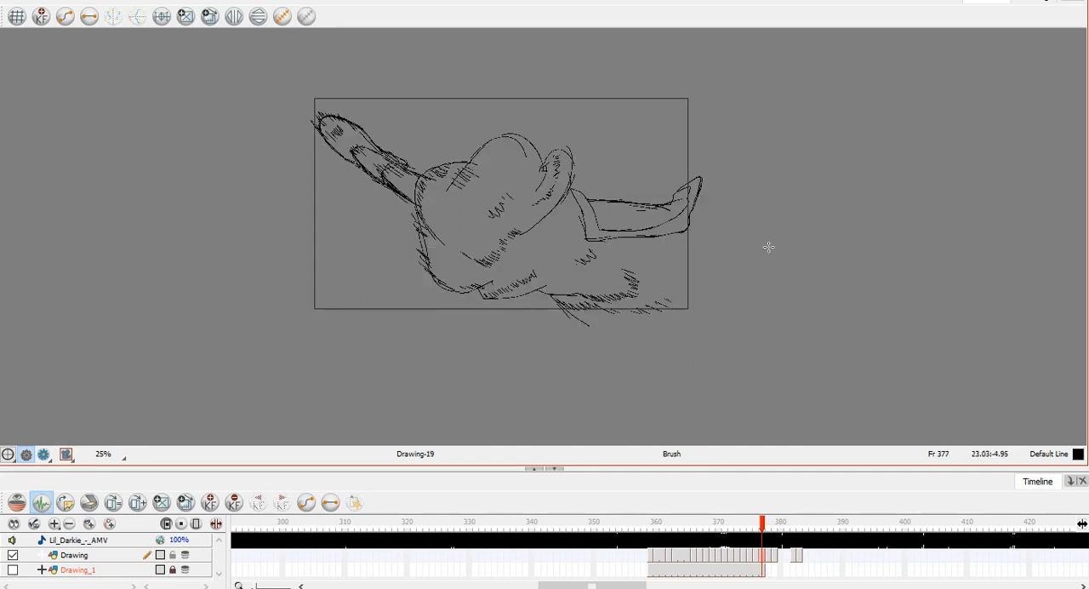
{"action": "key", "text": "period"}
{"action": "key", "text": "period"}
{"action": "key", "text": "comma"}
{"action": "key", "text": "comma"}
Delete the loose strokes below and above the leg on frame 378.
{"action": "key", "text": "alt+s"}
{"action": "mouse_move", "coordinate": [528, 111]}
{"action": "left_mouse_down"}
{"action": "mouse_move", "coordinate": [579, 290]}
{"action": "mouse_move", "coordinate": [443, 245]}
{"action": "left_mouse_up"}
{"action": "key", "text": "alt+b"}
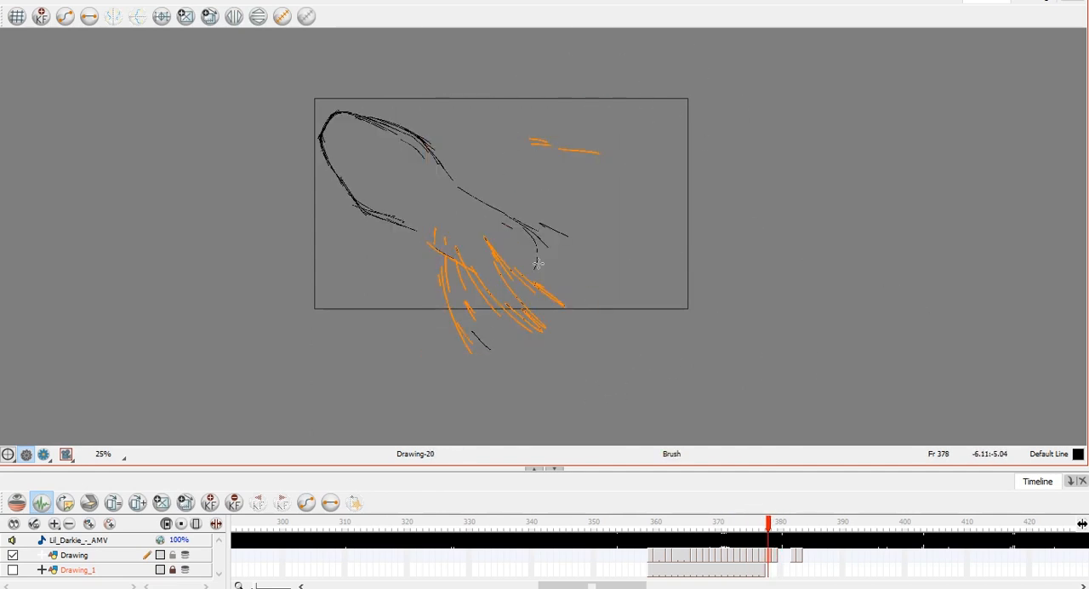
{"action": "key", "text": "Delete"}
Rotate the foot and leg strokes on frame 378 slightly counterclockwise and compare them with the neighbouring frames.
{"action": "key", "text": "alt+s"}
{"action": "left_click_drag", "start_coordinate": [545, 129], "coordinate": [542, 263]}
{"action": "key", "text": "alt+b"}
{"action": "key", "text": "comma"}
{"action": "key", "text": "period"}
{"action": "key", "text": "period"}
{"action": "key", "text": "comma"}
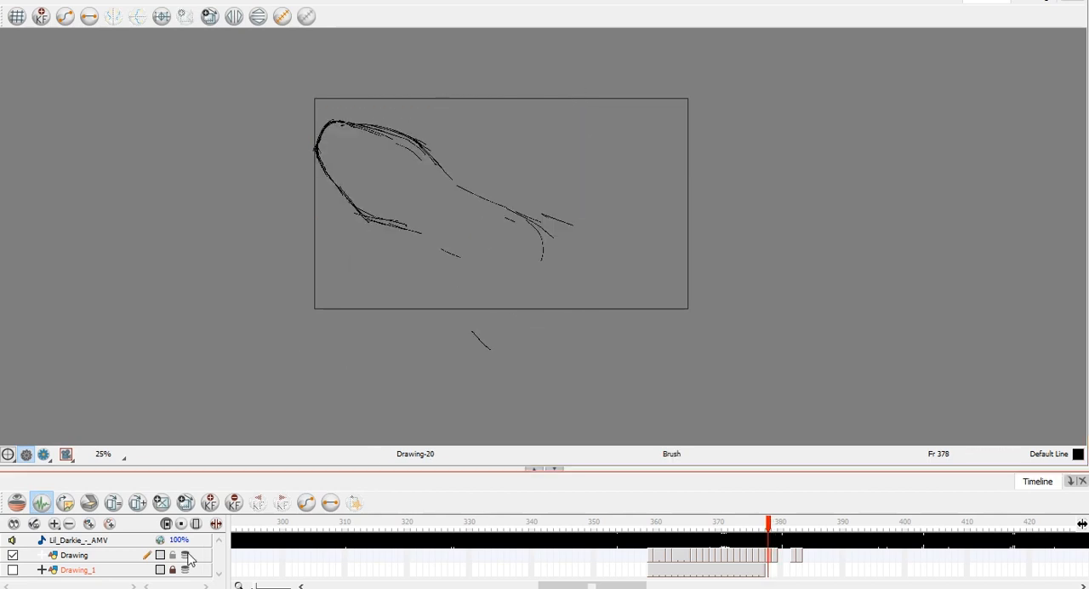
Shift the rotated foot and leg strokes slightly up and to the right, using the onion skin as a reference.
{"action": "key", "text": "alt+o"}
{"action": "key", "text": "alt+s"}
{"action": "left_click_drag", "start_coordinate": [545, 120], "coordinate": [557, 263]}
{"action": "left_click_drag", "start_coordinate": [433, 159], "coordinate": [437, 150]}
{"action": "key", "text": "alt+b"}
{"action": "key", "text": "alt+o"}
{"action": "key", "text": "Return"}
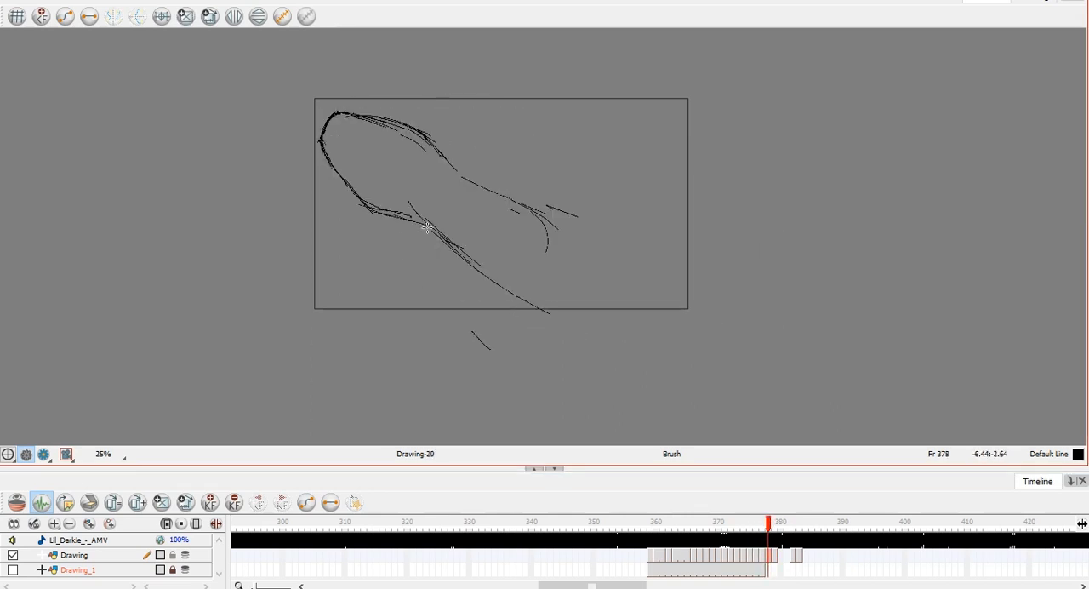
Draw the leg's long lower edge running down from the foot on frame 378 and delete the stray overlapping stroke.
{"action": "left_click_drag", "start_coordinate": [413, 214], "coordinate": [523, 307]}
{"action": "key", "text": "alt+s"}
{"action": "left_click", "coordinate": [470, 246]}
{"action": "key", "text": "Delete"}
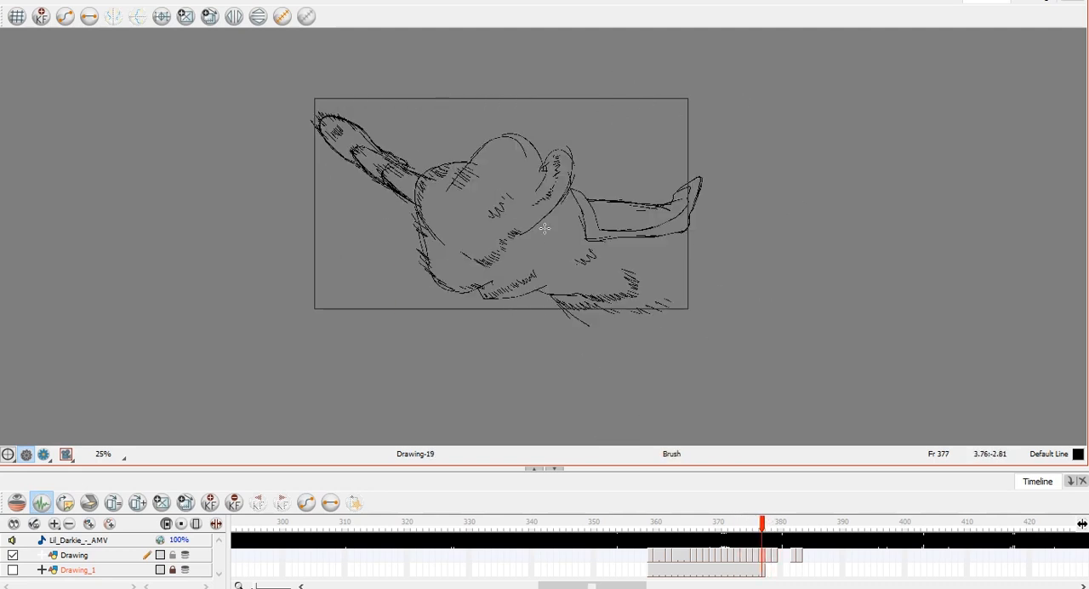
Sketch the slanted line at the far end of the leg on frame 378 and compare it with frame 377.
{"action": "left_click_drag", "start_coordinate": [511, 217], "coordinate": [598, 255]}
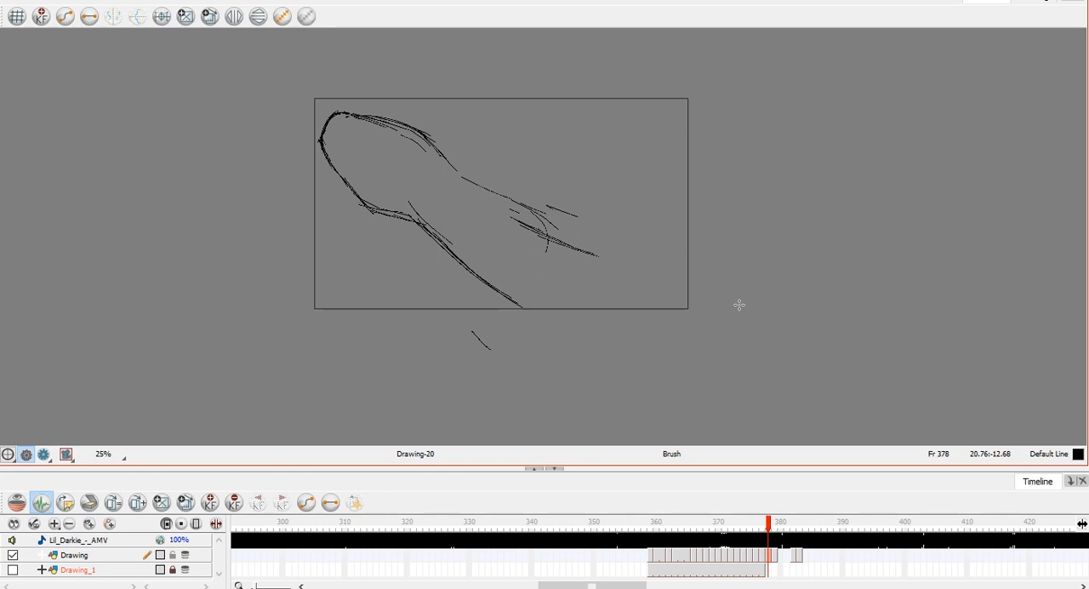
{"action": "left_click_drag", "start_coordinate": [735, 207], "coordinate": [711, 211]}
{"action": "key", "text": "comma"}
{"action": "key", "text": "period"}
{"action": "key", "text": "comma"}
{"action": "key", "text": "period"}
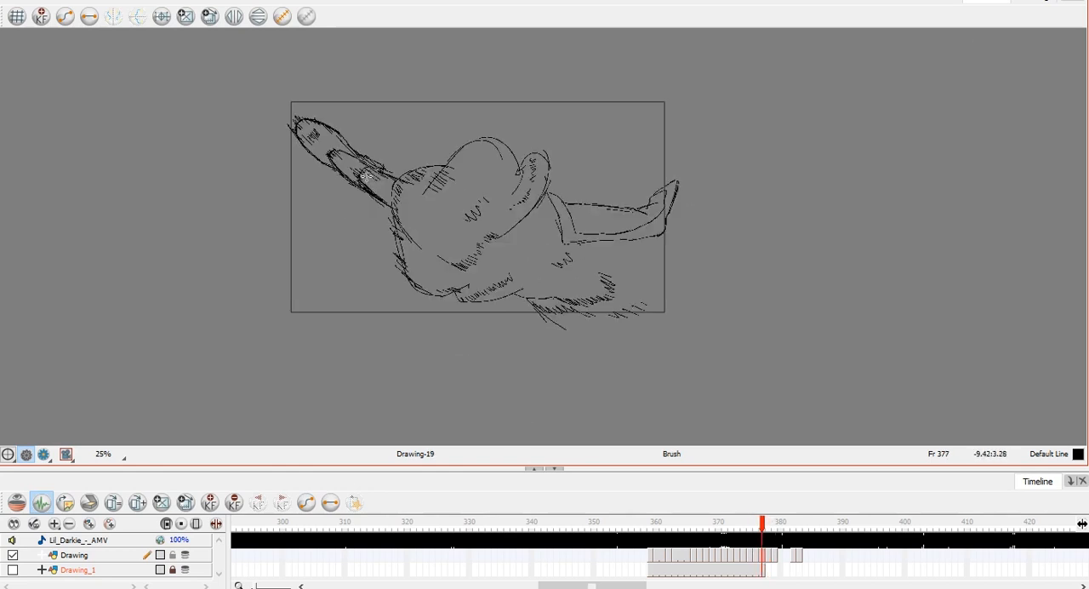
Draw the rounded inner contour behind the foot on frame 378 with its wavy upper line, and firm up the outer edge above it.
{"action": "key", "text": "ctrl+z"}
{"action": "key", "text": "ctrl+z"}
{"action": "mouse_move", "coordinate": [376, 201]}
{"action": "left_mouse_down"}
{"action": "mouse_move", "coordinate": [404, 109]}
{"action": "mouse_move", "coordinate": [384, 174]}
{"action": "left_mouse_up"}
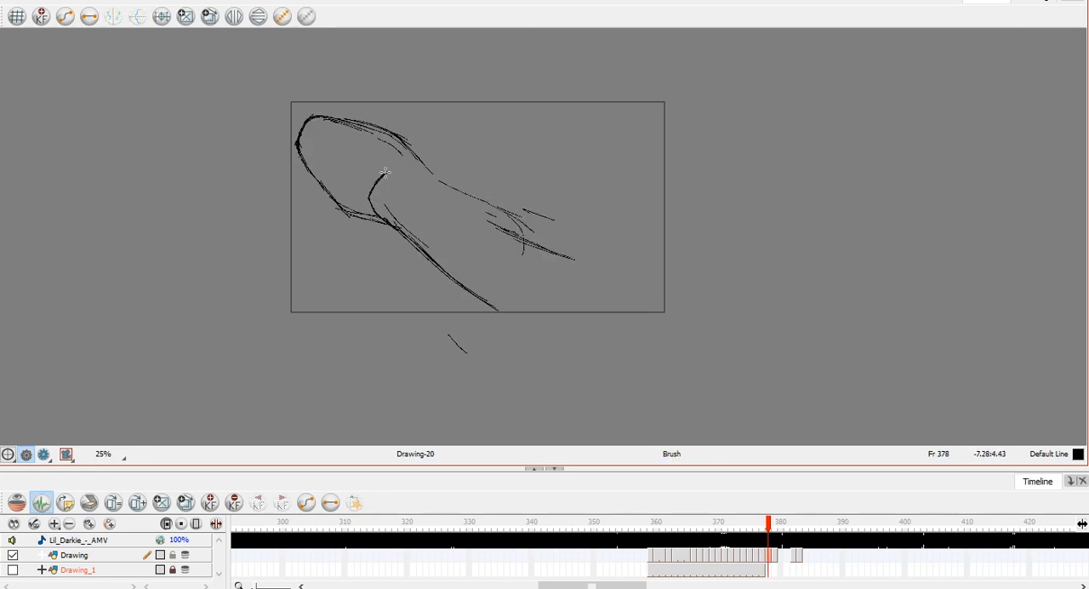
{"action": "mouse_move", "coordinate": [400, 138]}
{"action": "left_mouse_down"}
{"action": "mouse_move", "coordinate": [434, 177]}
{"action": "mouse_move", "coordinate": [390, 171]}
{"action": "mouse_move", "coordinate": [440, 201]}
{"action": "left_mouse_up"}
{"action": "left_click_drag", "start_coordinate": [391, 173], "coordinate": [457, 212]}
{"action": "left_click_drag", "start_coordinate": [403, 177], "coordinate": [507, 229]}
{"action": "left_click_drag", "start_coordinate": [446, 206], "coordinate": [492, 221]}
{"action": "left_click_drag", "start_coordinate": [432, 181], "coordinate": [491, 200]}
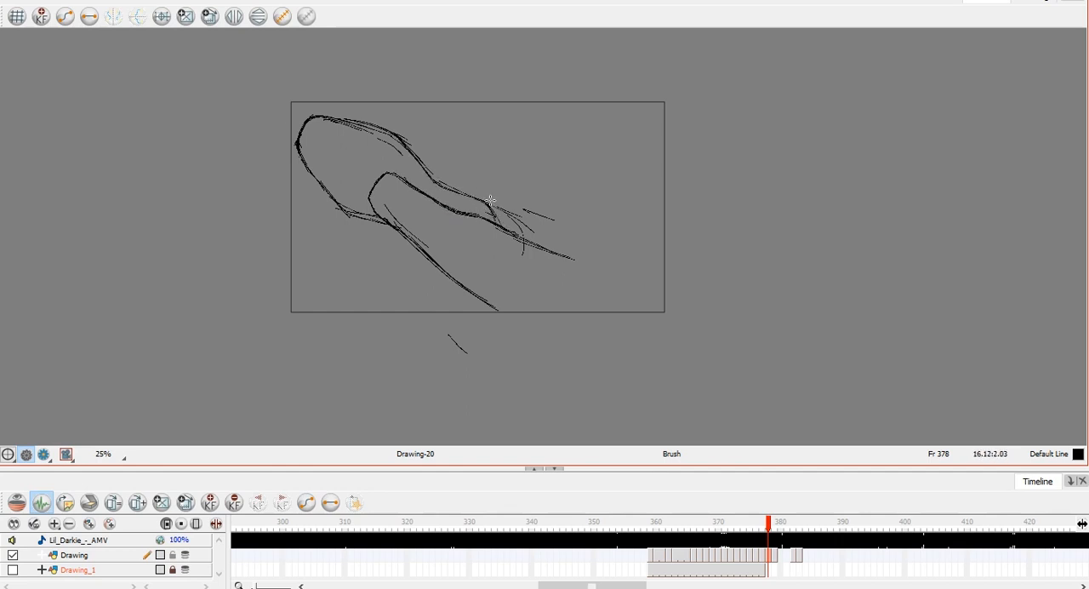
Redefine and lengthen the two trailing edges of the frame 378 shape, and clear the stray strokes around the upper junction.
{"action": "left_click_drag", "start_coordinate": [384, 219], "coordinate": [479, 296]}
{"action": "left_click_drag", "start_coordinate": [426, 252], "coordinate": [515, 323]}
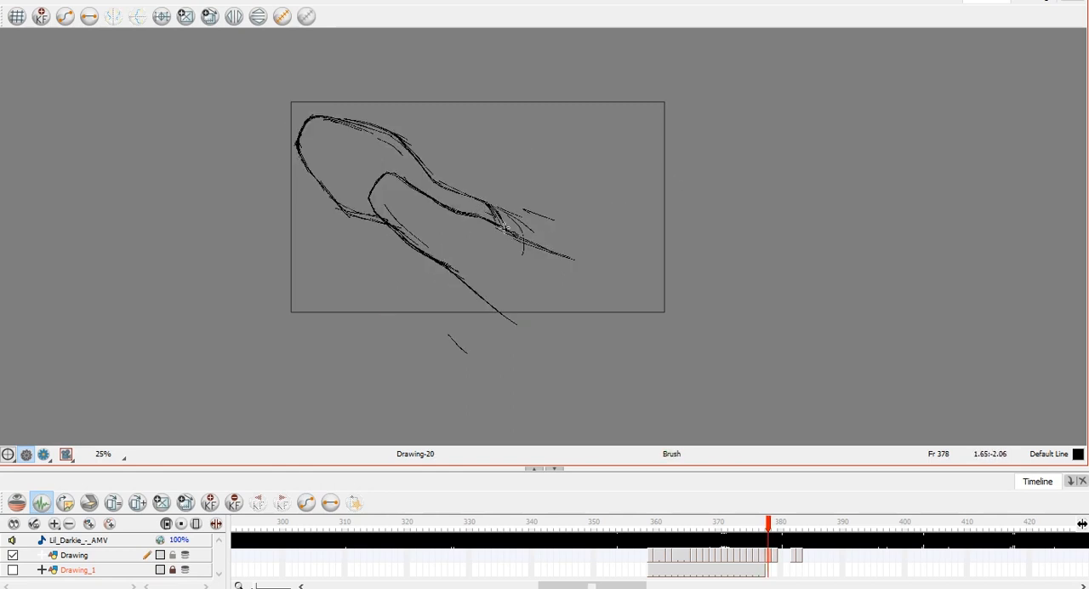
{"action": "left_click_drag", "start_coordinate": [507, 240], "coordinate": [669, 296]}
{"action": "key", "text": "alt+s"}
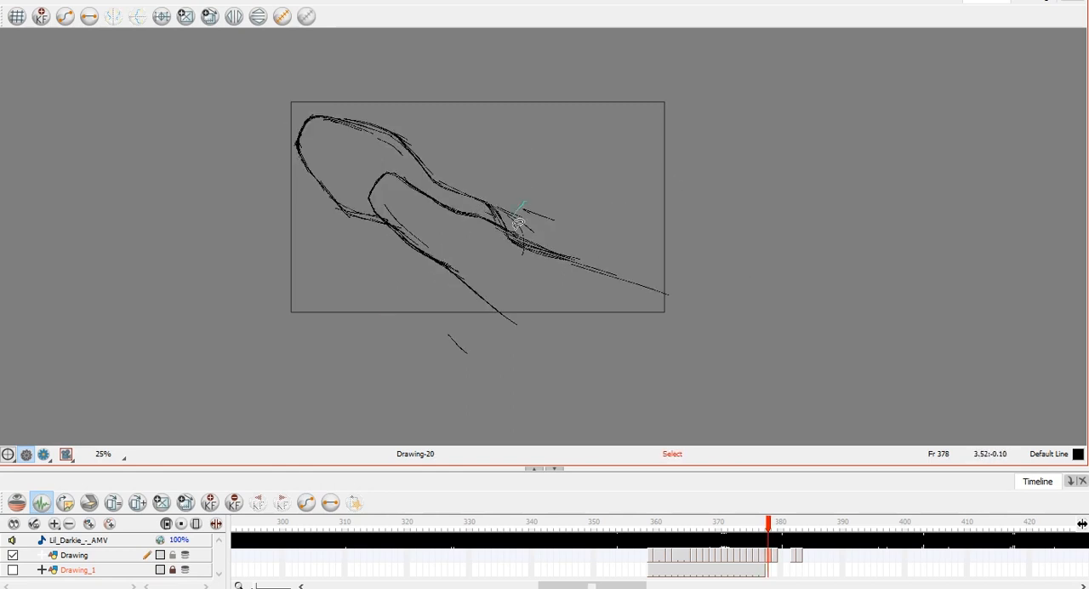
{"action": "key", "text": "alt+b"}
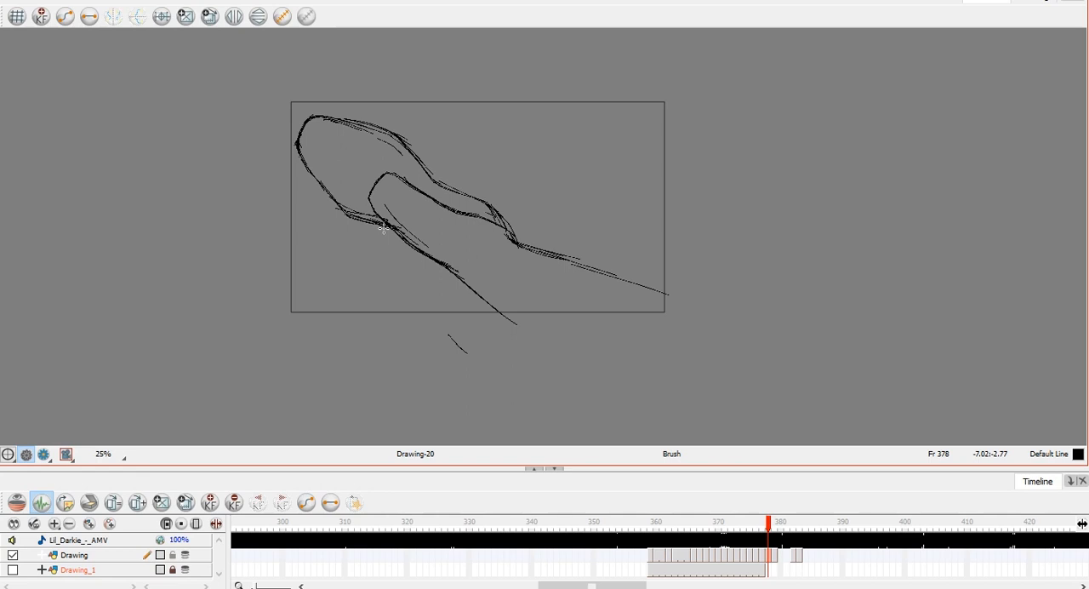
Try a long curved arc rising from the trailing edges of the frame 378 shape, undoing and redrawing the stroke.
{"action": "mouse_move", "coordinate": [500, 286]}
{"action": "left_mouse_down"}
{"action": "mouse_move", "coordinate": [627, 177]}
{"action": "mouse_move", "coordinate": [690, 188]}
{"action": "mouse_move", "coordinate": [722, 217]}
{"action": "left_mouse_up"}
{"action": "key", "text": "ctrl+z"}
{"action": "key", "text": "ctrl+z"}
{"action": "key", "text": "ctrl+z"}
{"action": "left_click_drag", "start_coordinate": [501, 286], "coordinate": [665, 171]}
{"action": "left_click", "coordinate": [1088, 235]}
{"action": "left_click", "coordinate": [1066, 49]}
{"action": "left_click", "coordinate": [895, 29]}
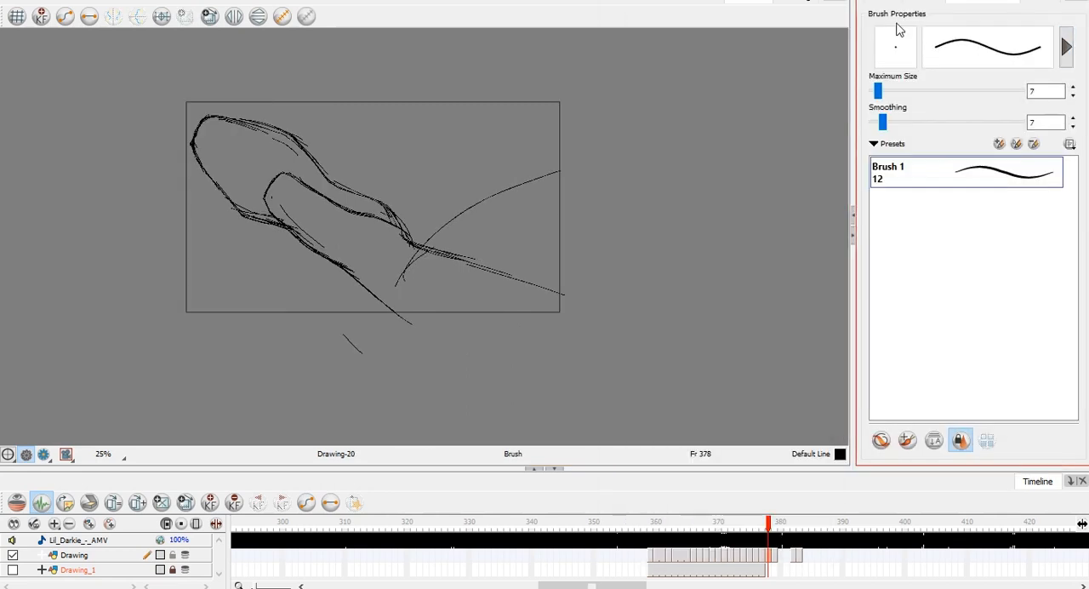
{"action": "left_click", "coordinate": [854, 235]}
{"action": "left_click_drag", "start_coordinate": [488, 321], "coordinate": [530, 245]}
{"action": "left_click_drag", "start_coordinate": [595, 188], "coordinate": [690, 163]}
Compare frame 378 with frames 375 to 377 and undo the last arc stroke.
{"action": "key", "text": "comma"}
{"action": "key", "text": "period"}
{"action": "key", "text": "comma"}
{"action": "key", "text": "comma"}
{"action": "key", "text": "comma"}
{"action": "key", "text": "period"}
{"action": "key", "text": "period"}
{"action": "key", "text": "period"}
{"action": "key", "text": "ctrl+z"}
{"action": "key", "text": "comma"}
{"action": "key", "text": "period"}
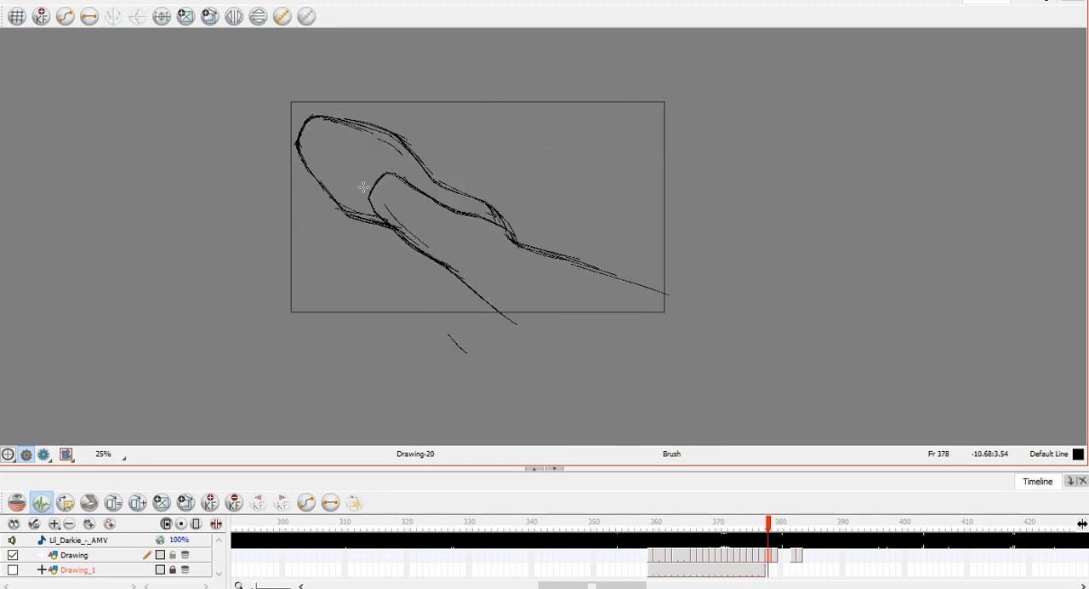
Try rows of strokes across the frame 378 shape, from its trailing end up to the foot.
{"action": "mouse_move", "coordinate": [494, 297]}
{"action": "left_mouse_down"}
{"action": "mouse_move", "coordinate": [498, 269]}
{"action": "mouse_move", "coordinate": [559, 262]}
{"action": "mouse_move", "coordinate": [627, 281]}
{"action": "left_mouse_up"}
{"action": "mouse_move", "coordinate": [509, 318]}
{"action": "left_mouse_down"}
{"action": "mouse_move", "coordinate": [539, 337]}
{"action": "mouse_move", "coordinate": [583, 292]}
{"action": "mouse_move", "coordinate": [661, 294]}
{"action": "left_mouse_up"}
{"action": "mouse_move", "coordinate": [417, 246]}
{"action": "left_mouse_down"}
{"action": "mouse_move", "coordinate": [399, 220]}
{"action": "mouse_move", "coordinate": [422, 217]}
{"action": "mouse_move", "coordinate": [464, 247]}
{"action": "mouse_move", "coordinate": [499, 251]}
{"action": "mouse_move", "coordinate": [492, 234]}
{"action": "left_mouse_up"}
{"action": "left_click_drag", "start_coordinate": [330, 171], "coordinate": [395, 155]}
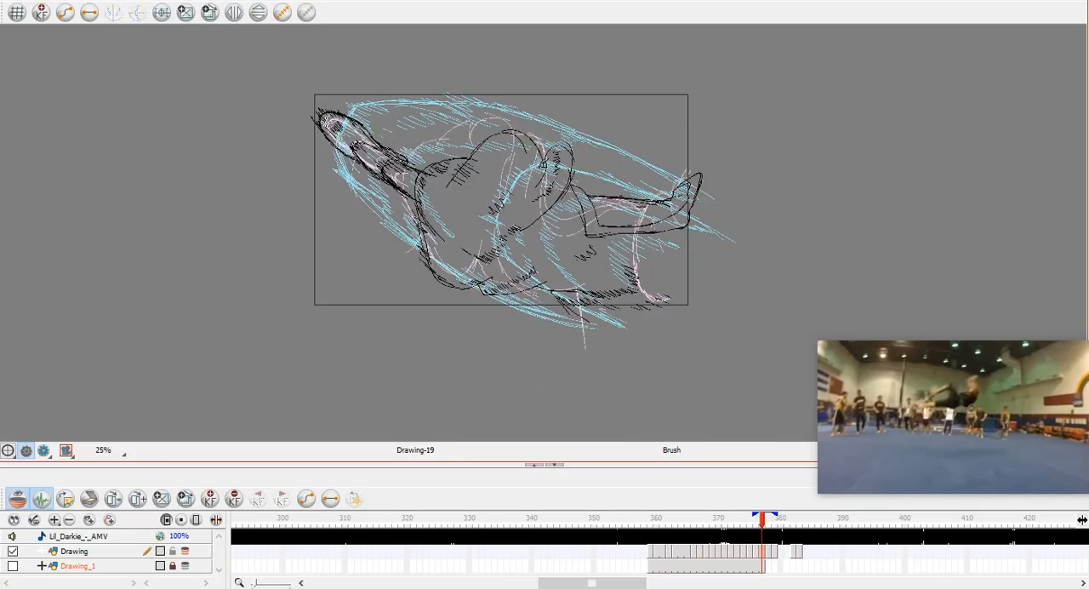
Sketch the rounded tip of the foot afresh on frame 378, switch off onion skin and check the neighbouring frames.
{"action": "left_click_drag", "start_coordinate": [321, 134], "coordinate": [330, 161]}
{"action": "left_click", "coordinate": [186, 551]}
{"action": "key", "text": "comma"}
{"action": "key", "text": "comma"}
{"action": "key", "text": "period"}
{"action": "key", "text": "period"}
{"action": "mouse_move", "coordinate": [338, 108]}
{"action": "left_mouse_down"}
{"action": "mouse_move", "coordinate": [321, 133]}
{"action": "mouse_move", "coordinate": [327, 123]}
{"action": "left_mouse_up"}
Flip back and forth between frames 375 and 378 to study how the body and legs move.
{"action": "key", "text": "comma"}
{"action": "key", "text": "comma"}
{"action": "key", "text": "comma"}
{"action": "key", "text": "comma"}
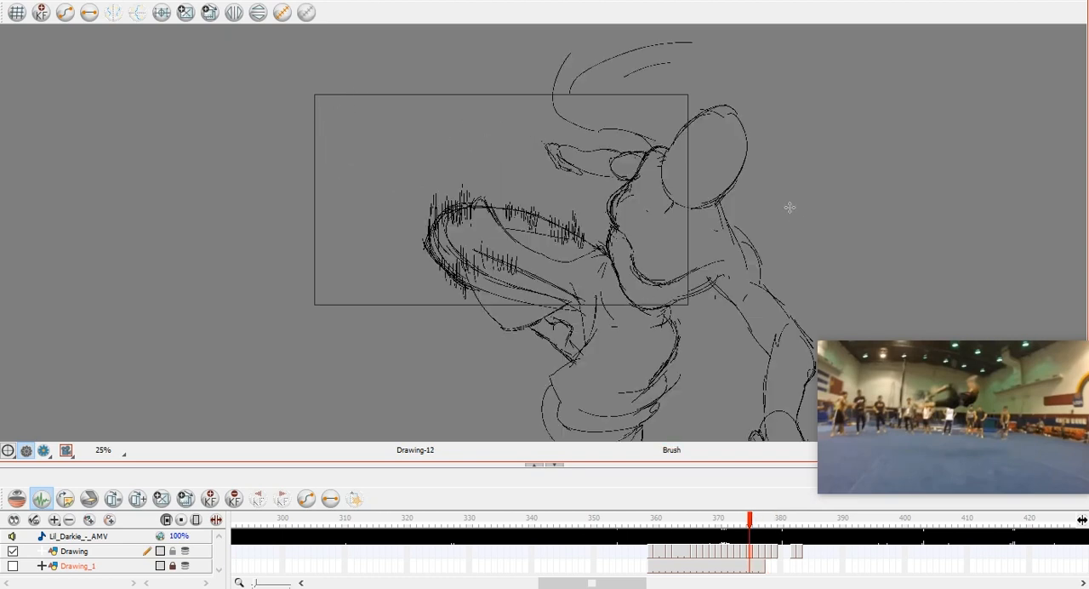
{"action": "key", "text": "period"}
{"action": "key", "text": "period"}
{"action": "key", "text": "period"}
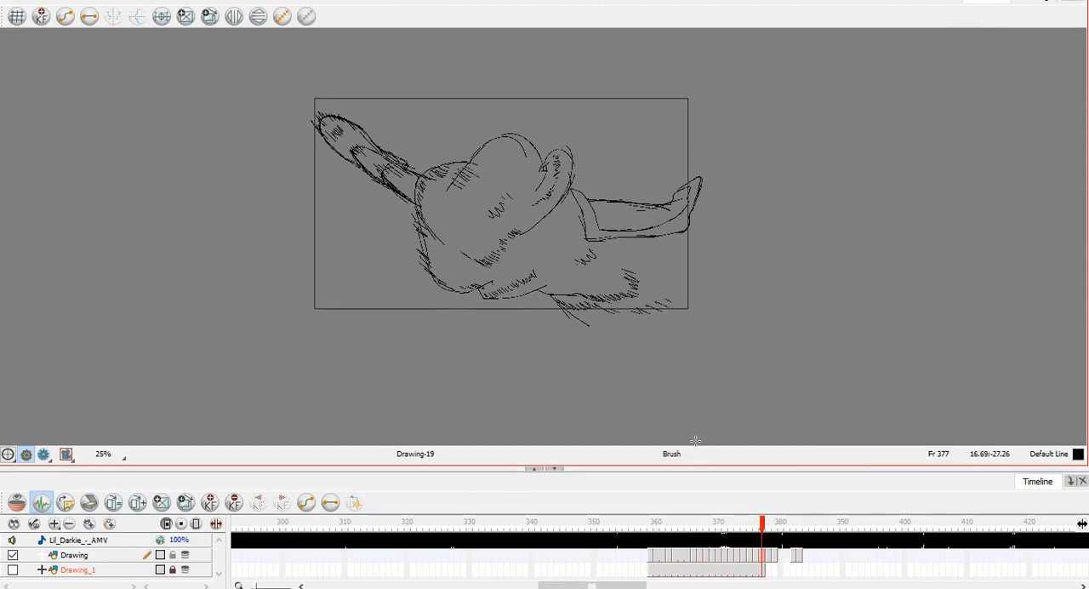
{"action": "key", "text": "comma"}
{"action": "key", "text": "comma"}
{"action": "key", "text": "comma"}
{"action": "key", "text": "comma"}
{"action": "key", "text": "period"}
{"action": "key", "text": "period"}
{"action": "key", "text": "period"}
{"action": "key", "text": "period"}
{"action": "key", "text": "period"}
{"action": "key", "text": "period"}
{"action": "key", "text": "period"}
{"action": "key", "text": "period"}
{"action": "key", "text": "comma"}
{"action": "key", "text": "comma"}
{"action": "key", "text": "comma"}
{"action": "key", "text": "comma"}
{"action": "key", "text": "comma"}
{"action": "key", "text": "comma"}
{"action": "key", "text": "comma"}
{"action": "key", "text": "comma"}
{"action": "key", "text": "comma"}
{"action": "key", "text": "period"}
{"action": "key", "text": "period"}
{"action": "key", "text": "period"}
{"action": "key", "text": "period"}
{"action": "key", "text": "period"}
{"action": "key", "text": "period"}
{"action": "key", "text": "period"}
{"action": "key", "text": "comma"}
{"action": "key", "text": "period"}
{"action": "key", "text": "comma"}
{"action": "key", "text": "comma"}
{"action": "key", "text": "period"}
{"action": "key", "text": "comma"}
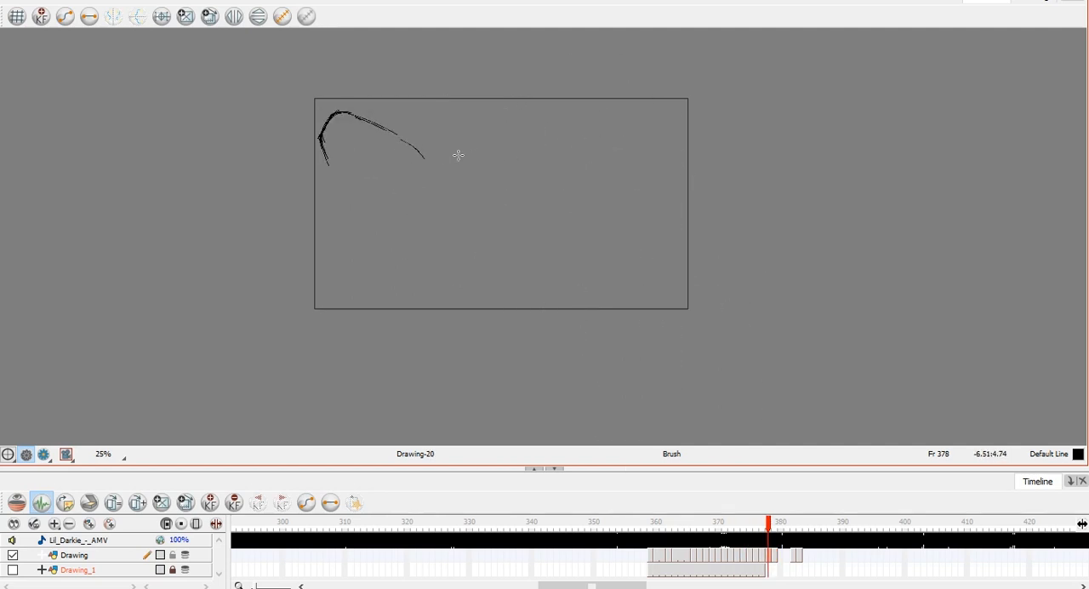
Draw the upper and lower contours of the foot on frame 378 and extend both edges down along the leg.
{"action": "key", "text": "period"}
{"action": "left_click_drag", "start_coordinate": [356, 116], "coordinate": [425, 153]}
{"action": "mouse_move", "coordinate": [324, 151]}
{"action": "left_mouse_down"}
{"action": "mouse_move", "coordinate": [376, 213]}
{"action": "mouse_move", "coordinate": [404, 222]}
{"action": "left_mouse_up"}
{"action": "mouse_move", "coordinate": [359, 118]}
{"action": "left_mouse_down"}
{"action": "mouse_move", "coordinate": [427, 143]}
{"action": "mouse_move", "coordinate": [439, 164]}
{"action": "left_mouse_up"}
{"action": "left_click_drag", "start_coordinate": [354, 202], "coordinate": [417, 229]}
{"action": "left_click_drag", "start_coordinate": [427, 242], "coordinate": [477, 273]}
{"action": "left_click_drag", "start_coordinate": [408, 131], "coordinate": [547, 247]}
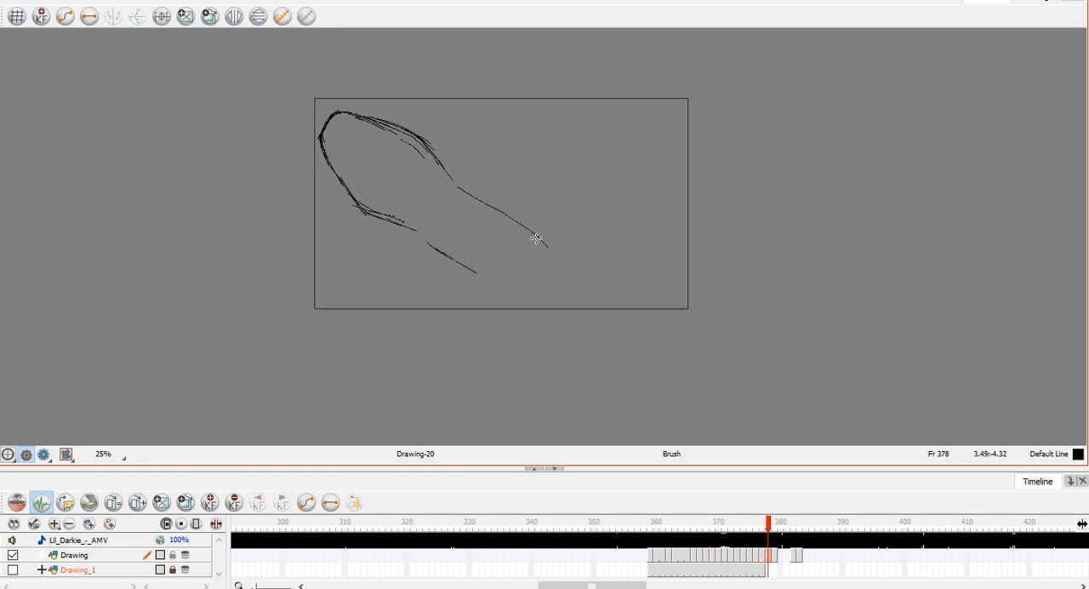
Compare the new leg outline on frame 378 with the poses on frames 375 to 377.
{"action": "key", "text": "comma"}
{"action": "key", "text": "comma"}
{"action": "key", "text": "comma"}
{"action": "key", "text": "comma"}
{"action": "key", "text": "comma"}
{"action": "key", "text": "period"}
{"action": "key", "text": "period"}
{"action": "key", "text": "period"}
{"action": "key", "text": "period"}
{"action": "key", "text": "period"}
{"action": "key", "text": "period"}
{"action": "key", "text": "comma"}
{"action": "key", "text": "comma"}
{"action": "key", "text": "period"}
{"action": "key", "text": "period"}
{"action": "key", "text": "comma"}
Sketch a fan of long curved motion strokes sweeping down from the lower end of the leg on frame 378.
{"action": "left_click_drag", "start_coordinate": [434, 229], "coordinate": [435, 244]}
{"action": "left_click_drag", "start_coordinate": [445, 239], "coordinate": [470, 352]}
{"action": "left_click_drag", "start_coordinate": [466, 302], "coordinate": [490, 349]}
{"action": "left_click_drag", "start_coordinate": [456, 248], "coordinate": [534, 332]}
{"action": "left_click_drag", "start_coordinate": [494, 263], "coordinate": [546, 327]}
{"action": "left_click_drag", "start_coordinate": [484, 236], "coordinate": [565, 306]}
Rough in short, nearly horizontal strokes above the far end of the leg on frame 378, checking neighbouring frames and undoing the last stroke.
{"action": "key", "text": "comma"}
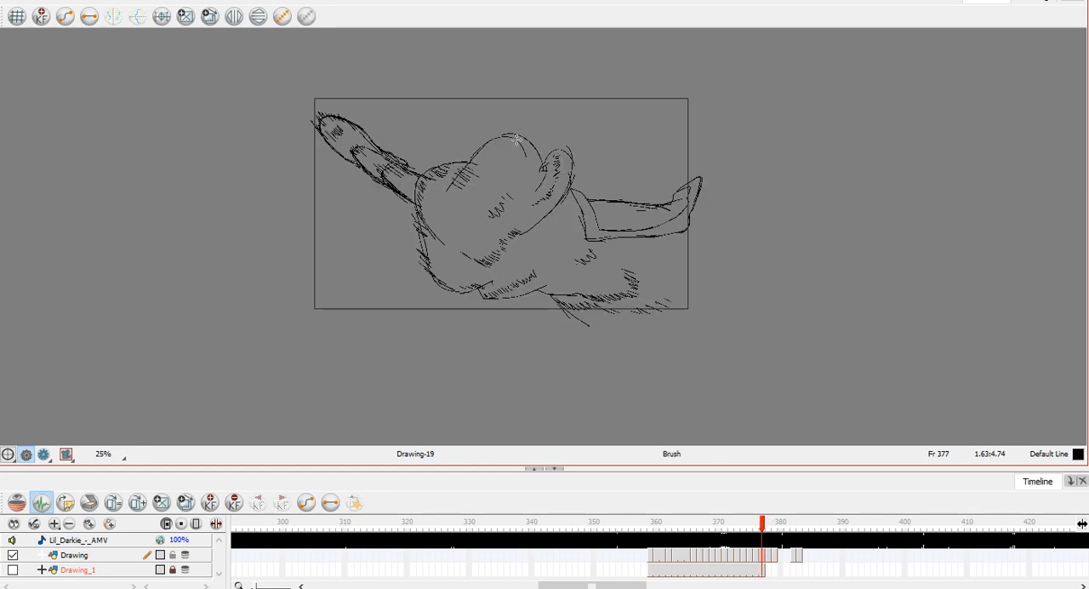
{"action": "key", "text": "period"}
{"action": "left_click_drag", "start_coordinate": [563, 128], "coordinate": [661, 146]}
{"action": "key", "text": "period"}
{"action": "key", "text": "comma"}
{"action": "key", "text": "comma"}
{"action": "key", "text": "period"}
{"action": "key", "text": "period"}
{"action": "key", "text": "comma"}
{"action": "key", "text": "comma"}
{"action": "key", "text": "period"}
{"action": "left_click_drag", "start_coordinate": [530, 139], "coordinate": [600, 154]}
{"action": "key", "text": "ctrl+z"}
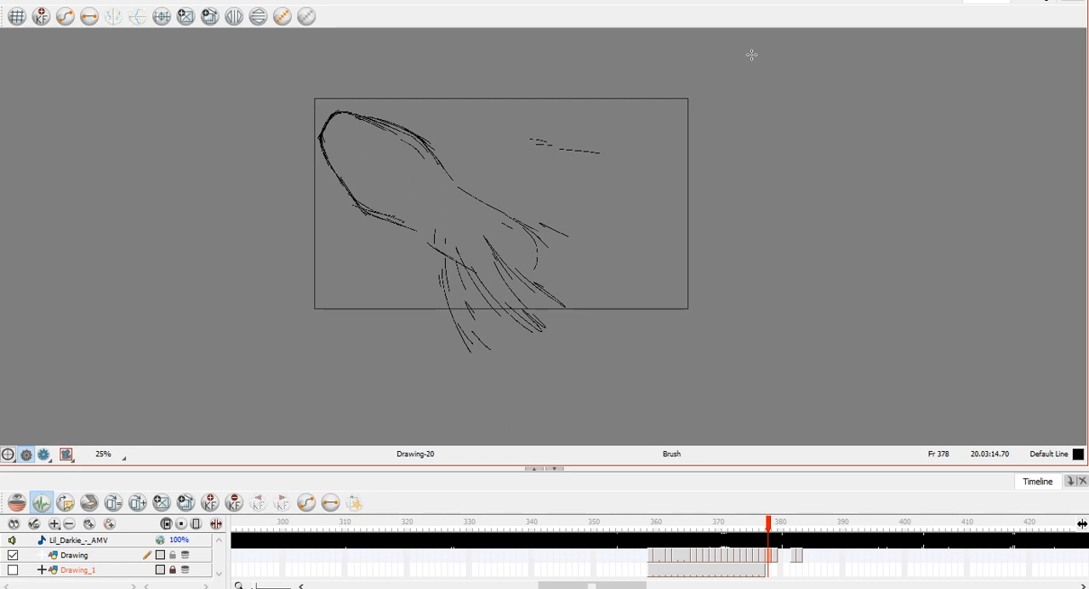
Flip through frames 376 to 381 to examine how the frame 378 rough fits the motion.
{"action": "key", "text": "comma"}
{"action": "key", "text": "period"}
{"action": "key", "text": "comma"}
{"action": "key", "text": "comma"}
{"action": "key", "text": "period"}
{"action": "key", "text": "period"}
{"action": "key", "text": "comma"}
{"action": "key", "text": "comma"}
{"action": "key", "text": "period"}
{"action": "key", "text": "period"}
{"action": "key", "text": "period"}
{"action": "key", "text": "period"}
{"action": "key", "text": "comma"}
{"action": "key", "text": "comma"}
Select the strokes around the upper centre of frame 378, shift them slightly and compare with the previous frame.
{"action": "key", "text": "period"}
{"action": "key", "text": "period"}
Add a diagonal row of strokes inside the middle of the frame 378 shape and compare frames 377 to 379.
{"action": "key", "text": "period"}
{"action": "key", "text": "period"}
{"action": "key", "text": "comma"}
{"action": "key", "text": "comma"}
{"action": "key", "text": "comma"}
{"action": "key", "text": "comma"}
Select the strokes in the upper middle area of frame 378 and delete them.
{"action": "key", "text": "alt+s"}
{"action": "mouse_move", "coordinate": [608, 93]}
{"action": "left_mouse_down"}
{"action": "mouse_move", "coordinate": [442, 281]}
{"action": "mouse_move", "coordinate": [434, 250]}
{"action": "left_mouse_up"}
{"action": "key", "text": "Delete"}
{"action": "key", "text": "alt+b"}
{"action": "key", "text": "alt+s"}
{"action": "left_click_drag", "start_coordinate": [470, 74], "coordinate": [561, 259]}
{"action": "left_click_drag", "start_coordinate": [576, 93], "coordinate": [570, 101]}
{"action": "key", "text": "alt+b"}
{"action": "key", "text": "comma"}
{"action": "key", "text": "period"}
Adjust the same upper central strokes slightly again with onion skin on, and switch onion skin off.
{"action": "left_click", "coordinate": [17, 502]}
{"action": "key", "text": "alt+s"}
{"action": "left_click_drag", "start_coordinate": [470, 86], "coordinate": [553, 264]}
{"action": "left_click_drag", "start_coordinate": [451, 199], "coordinate": [456, 191]}
{"action": "key", "text": "alt+b"}
{"action": "left_click", "coordinate": [17, 502]}
{"action": "key", "text": "period"}
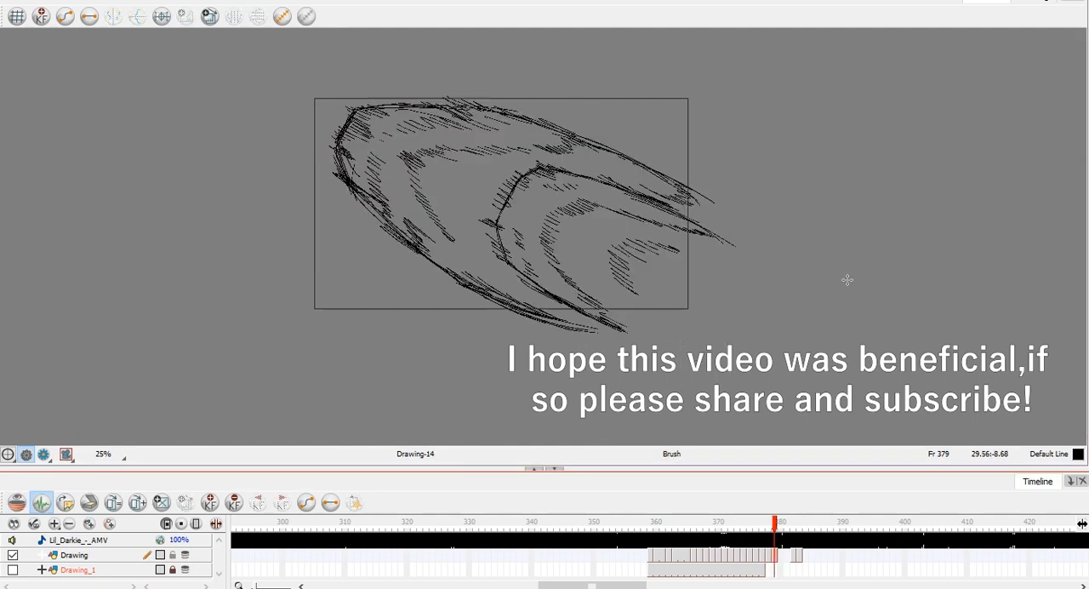
{"action": "key", "text": "comma"}
{"action": "key", "text": "comma"}
{"action": "key", "text": "period"}
{"action": "key", "text": "comma"}
{"action": "key", "text": "period"}
{"action": "left_click_drag", "start_coordinate": [409, 201], "coordinate": [464, 249]}
{"action": "key", "text": "comma"}
{"action": "key", "text": "period"}
{"action": "key", "text": "period"}
{"action": "key", "text": "comma"}
{"action": "key", "text": "comma"}
{"action": "key", "text": "period"}
Compare frame 378 with its neighbouring frames and draw strokes along the lower edge of its shape.
{"action": "key", "text": "period"}
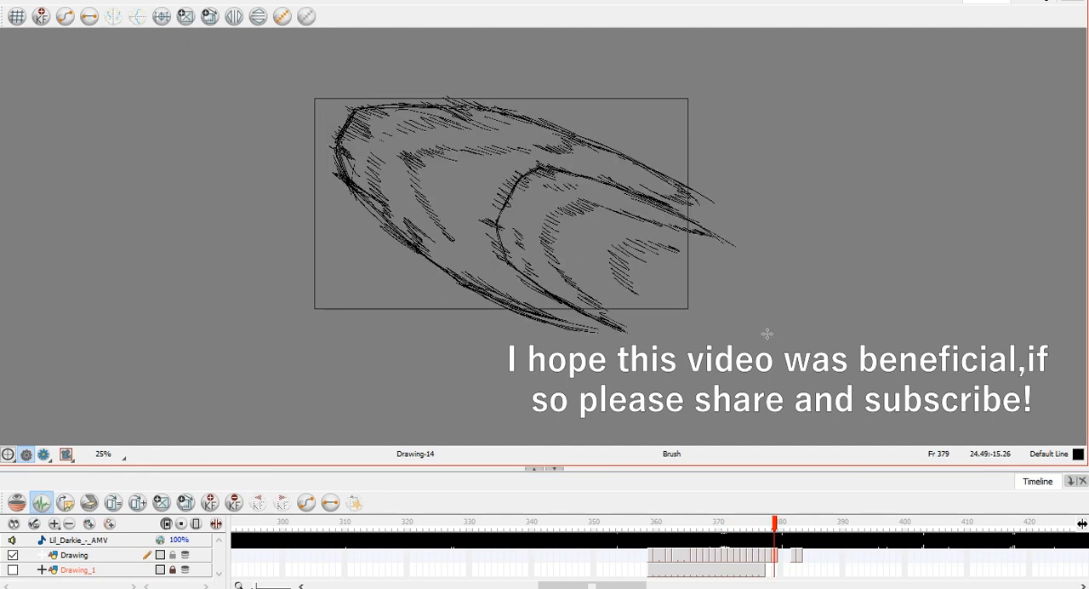
{"action": "key", "text": "comma"}
{"action": "key", "text": "comma"}
{"action": "key", "text": "period"}
Check frame 378 against the adjacent frames and add two diagonal strokes at the right end of the shape.
{"action": "key", "text": "comma"}
{"action": "key", "text": "period"}
{"action": "mouse_move", "coordinate": [432, 232]}
{"action": "left_mouse_down"}
{"action": "mouse_move", "coordinate": [518, 302]}
{"action": "mouse_move", "coordinate": [493, 288]}
{"action": "left_mouse_up"}
{"action": "key", "text": "comma"}
{"action": "key", "text": "comma"}
{"action": "key", "text": "period"}
{"action": "key", "text": "period"}
{"action": "key", "text": "period"}
{"action": "key", "text": "comma"}
{"action": "key", "text": "comma"}
{"action": "key", "text": "period"}
{"action": "key", "text": "comma"}
{"action": "key", "text": "period"}
{"action": "left_click_drag", "start_coordinate": [512, 217], "coordinate": [598, 257]}
{"action": "left_click_drag", "start_coordinate": [521, 225], "coordinate": [579, 251]}
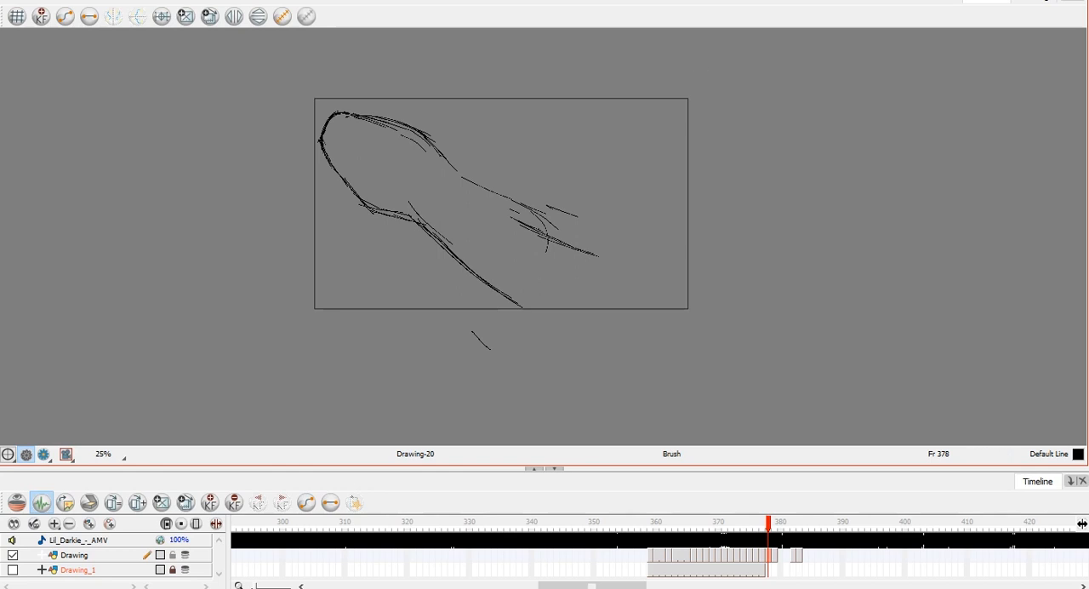
Draw the rounded inner contour inside the frame 378 shape and compare it with the previous frame.
{"action": "key", "text": "comma"}
{"action": "key", "text": "comma"}
{"action": "key", "text": "period"}
{"action": "key", "text": "period"}
{"action": "mouse_move", "coordinate": [376, 197]}
{"action": "left_mouse_down"}
{"action": "mouse_move", "coordinate": [394, 174]}
{"action": "mouse_move", "coordinate": [380, 176]}
{"action": "mouse_move", "coordinate": [468, 216]}
{"action": "left_mouse_up"}
{"action": "key", "text": "comma"}
{"action": "key", "text": "period"}
{"action": "key", "text": "comma"}
{"action": "key", "text": "period"}
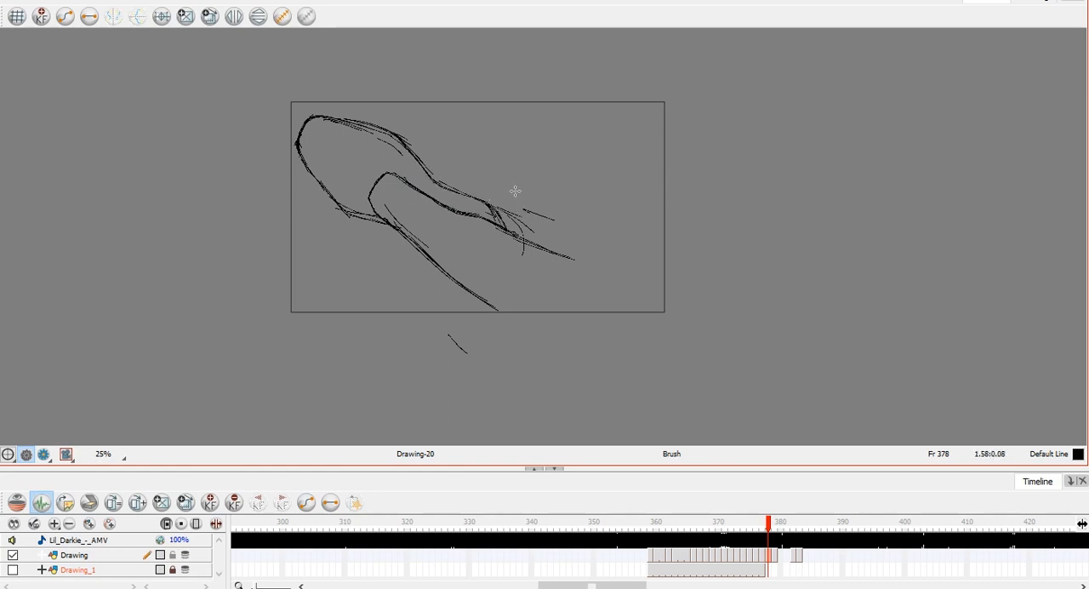
Undo the latest strokes on frame 378 and extend the upper edge with long diagonal lines past the camera frame.
{"action": "left_click_drag", "start_coordinate": [428, 244], "coordinate": [445, 264]}
{"action": "key", "text": "ctrl+z"}
{"action": "key", "text": "ctrl+z"}
{"action": "left_click_drag", "start_coordinate": [512, 238], "coordinate": [617, 275]}
{"action": "left_click_drag", "start_coordinate": [572, 264], "coordinate": [669, 295]}
Select the stray strokes above the right end of the frame 378 shape and delete them.
{"action": "key", "text": "s"}
{"action": "mouse_move", "coordinate": [515, 203]}
{"action": "left_mouse_down"}
{"action": "mouse_move", "coordinate": [521, 230]}
{"action": "mouse_move", "coordinate": [558, 210]}
{"action": "left_mouse_up"}
{"action": "key", "text": "Delete"}
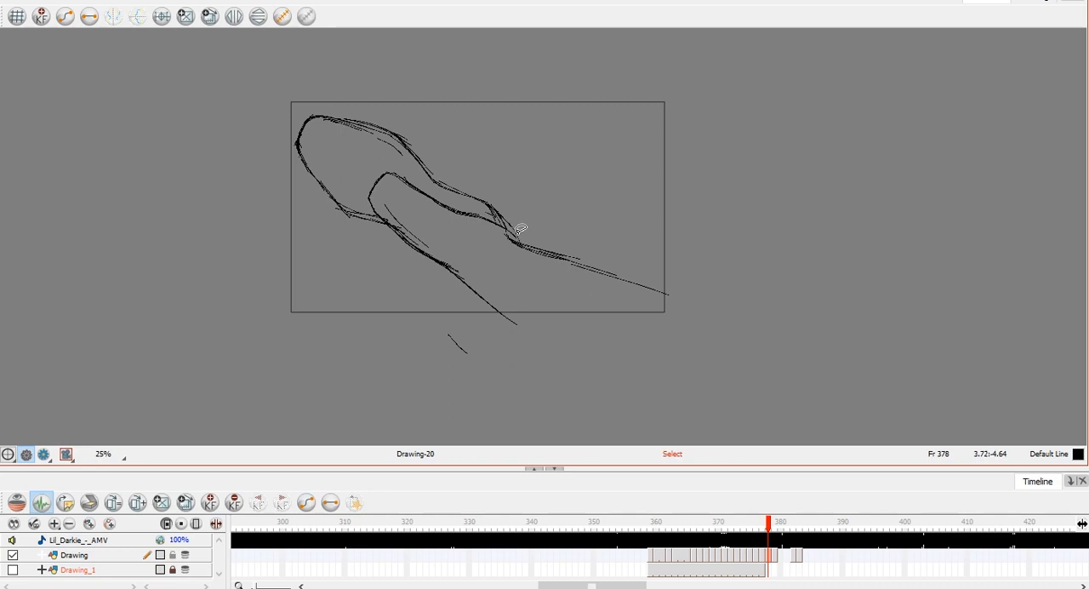
{"action": "key", "text": "s"}
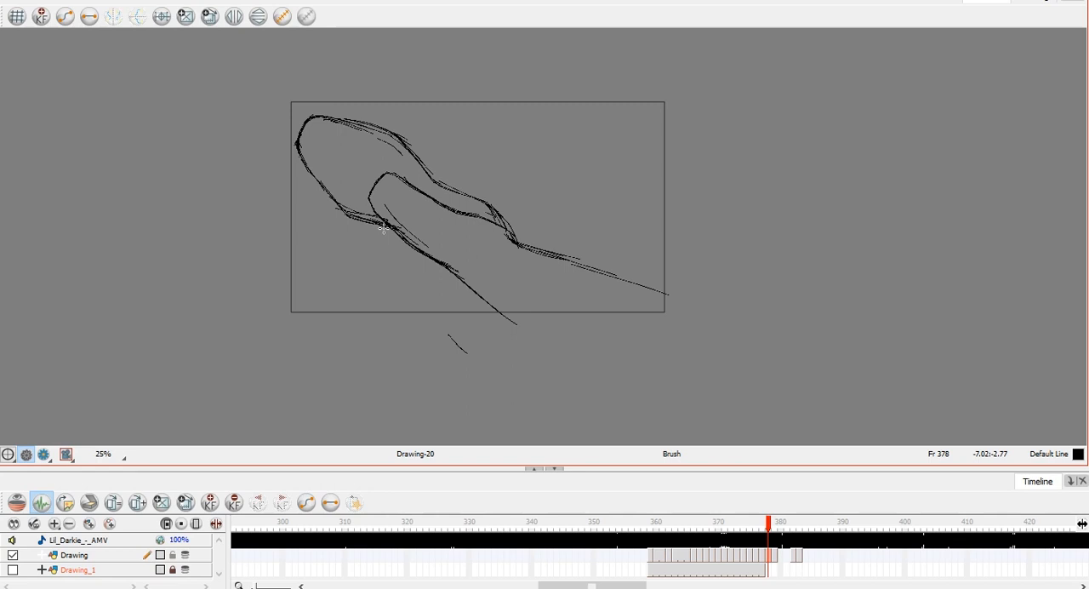
Try a sweeping curve rising from the open lower end of the frame 378 shape.
{"action": "mouse_move", "coordinate": [502, 285]}
{"action": "left_mouse_down"}
{"action": "mouse_move", "coordinate": [720, 87]}
{"action": "mouse_move", "coordinate": [712, 207]}
{"action": "mouse_move", "coordinate": [690, 176]}
{"action": "left_mouse_up"}
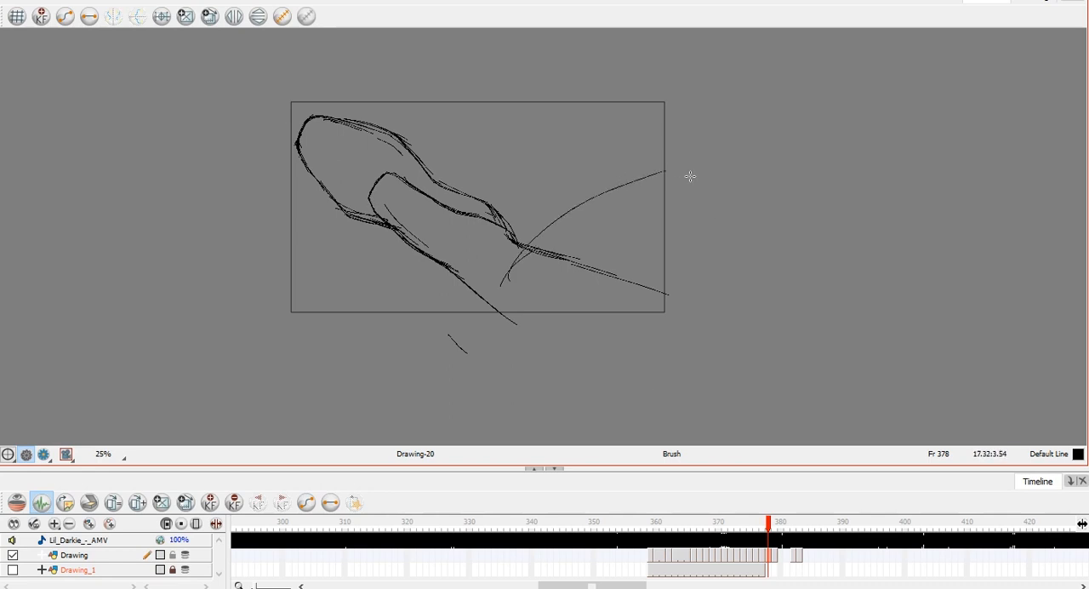
{"action": "left_click", "coordinate": [1087, 225]}
{"action": "left_click", "coordinate": [1067, 47]}
{"action": "left_click", "coordinate": [817, 148]}
{"action": "left_click", "coordinate": [993, 63]}
{"action": "left_click", "coordinate": [853, 225]}
Sketch curved strokes across the open lower end of the frame 378 shape and compare with the previous frame.
{"action": "left_click_drag", "start_coordinate": [571, 207], "coordinate": [488, 321]}
{"action": "key", "text": "comma"}
{"action": "key", "text": "period"}
{"action": "key", "text": "comma"}
{"action": "key", "text": "period"}
{"action": "mouse_move", "coordinate": [485, 292]}
{"action": "left_mouse_down"}
{"action": "mouse_move", "coordinate": [513, 277]}
{"action": "mouse_move", "coordinate": [533, 263]}
{"action": "mouse_move", "coordinate": [581, 266]}
{"action": "left_mouse_up"}
{"action": "mouse_move", "coordinate": [518, 316]}
{"action": "left_mouse_down"}
{"action": "mouse_move", "coordinate": [580, 289]}
{"action": "mouse_move", "coordinate": [655, 278]}
{"action": "left_mouse_up"}
On frame 376, sketch strokes on the lower limb and add a tapered form and rounded outline above it.
{"action": "mouse_move", "coordinate": [407, 242]}
{"action": "left_mouse_down"}
{"action": "mouse_move", "coordinate": [438, 209]}
{"action": "mouse_move", "coordinate": [458, 247]}
{"action": "mouse_move", "coordinate": [504, 248]}
{"action": "left_mouse_up"}
{"action": "left_click_drag", "start_coordinate": [373, 159], "coordinate": [392, 164]}
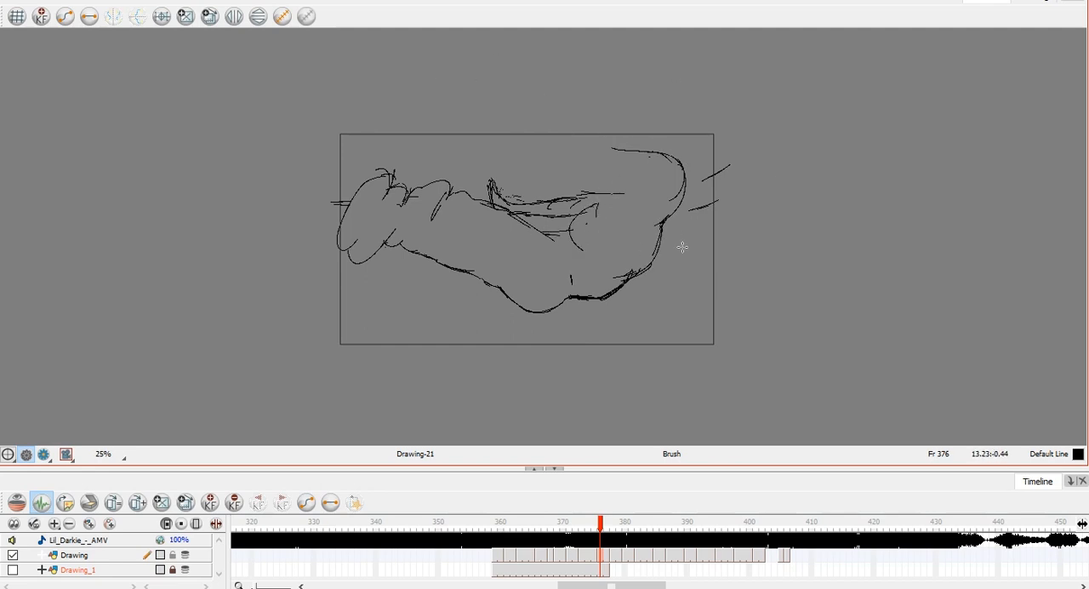
{"action": "left_click_drag", "start_coordinate": [503, 161], "coordinate": [577, 172]}
{"action": "mouse_move", "coordinate": [481, 151]}
{"action": "left_mouse_down"}
{"action": "mouse_move", "coordinate": [586, 157]}
{"action": "mouse_move", "coordinate": [563, 153]}
{"action": "mouse_move", "coordinate": [566, 183]}
{"action": "mouse_move", "coordinate": [618, 194]}
{"action": "left_mouse_up"}
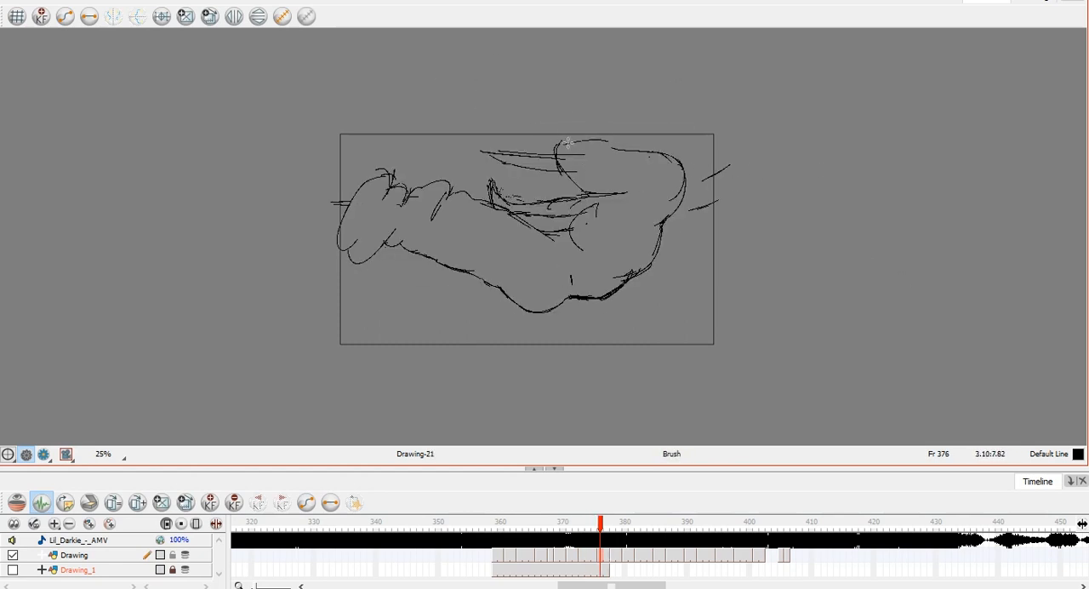
Add detail and hatching to the rounded form and the tapered spike at the top of frame 376.
{"action": "mouse_move", "coordinate": [606, 140]}
{"action": "left_mouse_down"}
{"action": "mouse_move", "coordinate": [580, 154]}
{"action": "mouse_move", "coordinate": [576, 174]}
{"action": "mouse_move", "coordinate": [632, 189]}
{"action": "left_mouse_up"}
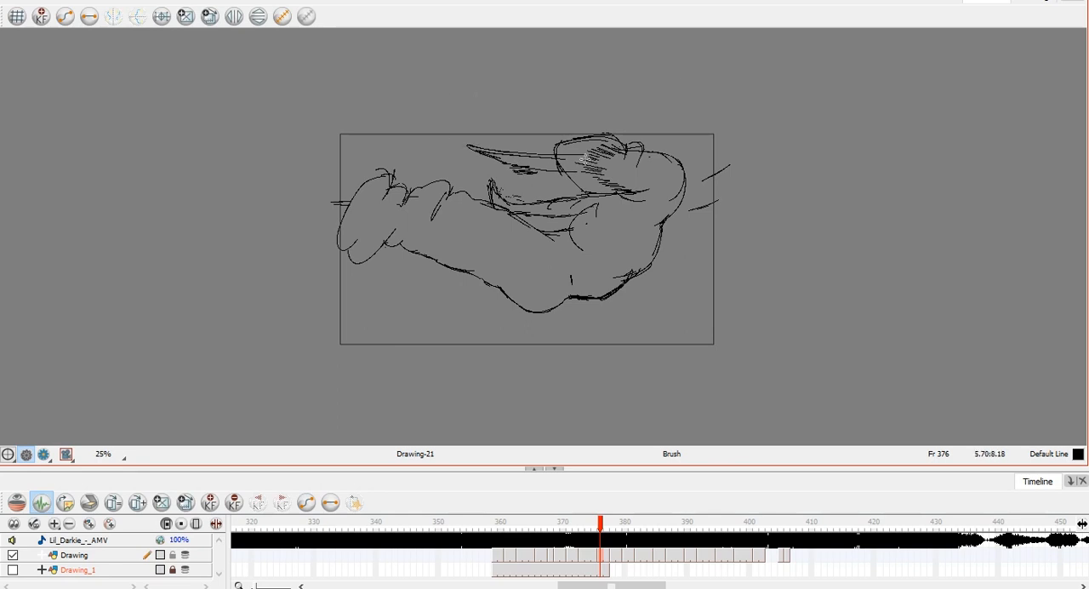
{"action": "mouse_move", "coordinate": [486, 145]}
{"action": "left_mouse_down"}
{"action": "mouse_move", "coordinate": [557, 157]}
{"action": "mouse_move", "coordinate": [486, 152]}
{"action": "mouse_move", "coordinate": [527, 163]}
{"action": "left_mouse_up"}
{"action": "key", "text": "e"}
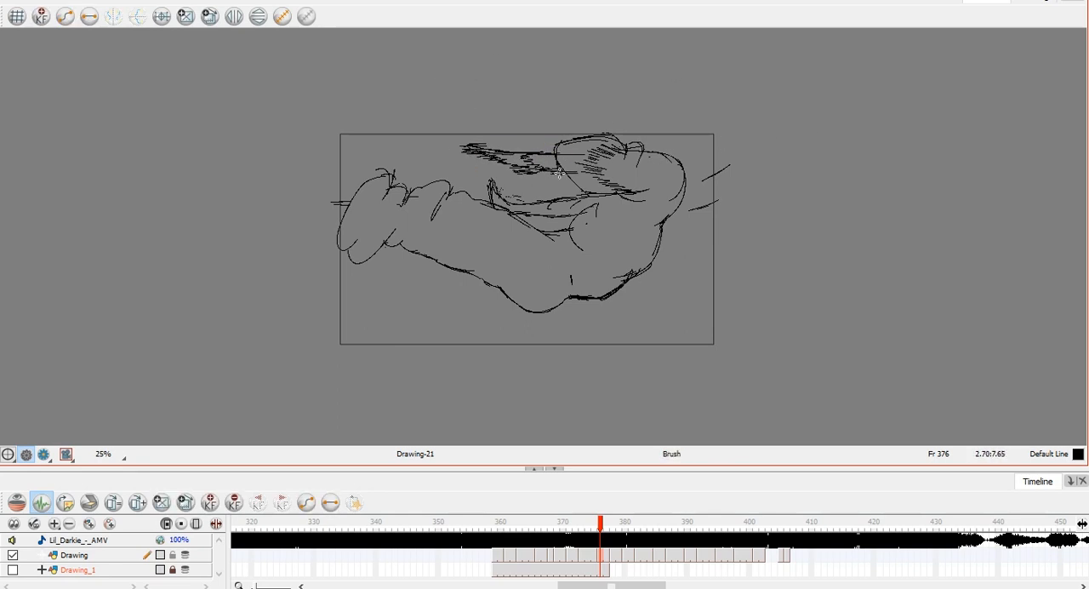
Compare frame 376 with the frame 373 drawing and reinforce the outline along the figure's right edge.
{"action": "key", "text": "f"}
{"action": "key", "text": "g"}
{"action": "key", "text": "f"}
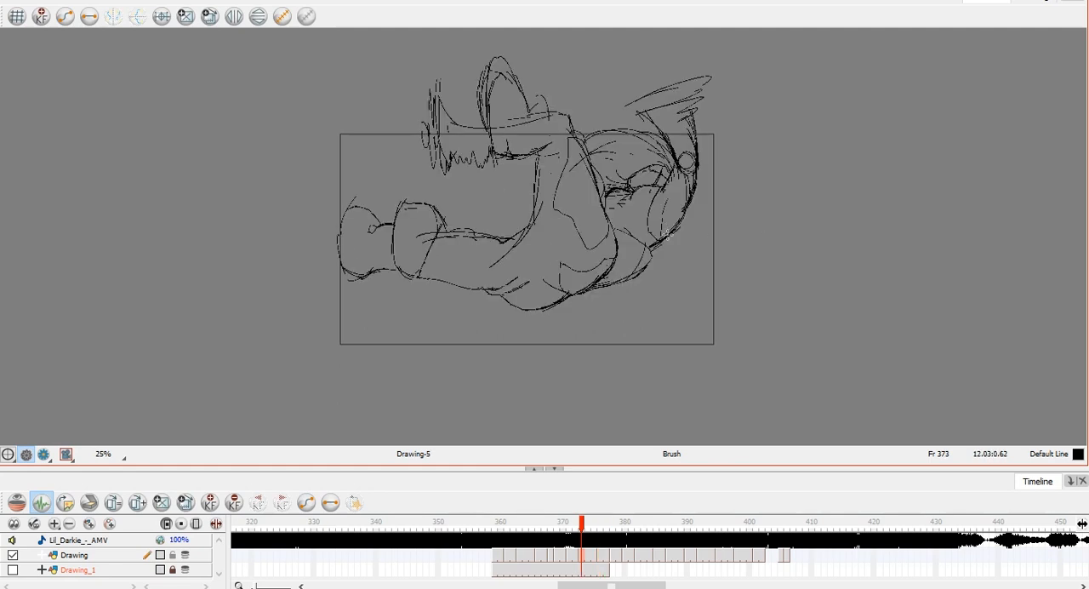
{"action": "key", "text": "g"}
{"action": "left_click_drag", "start_coordinate": [684, 212], "coordinate": [665, 238]}
{"action": "key", "text": "f"}
{"action": "key", "text": "g"}
{"action": "key", "text": "f"}
{"action": "key", "text": "g"}
{"action": "left_click_drag", "start_coordinate": [691, 180], "coordinate": [689, 189]}
{"action": "key", "text": "ctrl+z"}
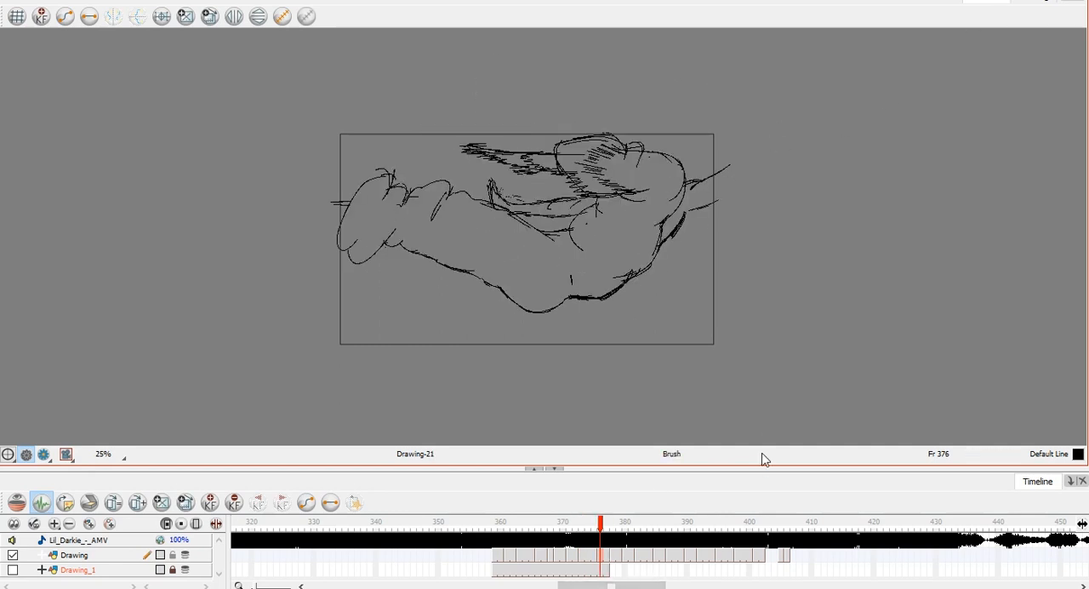
Flip repeatedly between the frame 376 drawing and its neighbouring drawings to examine the motion.
{"action": "key", "text": "f"}
{"action": "key", "text": "f"}
{"action": "key", "text": "f"}
{"action": "key", "text": "g"}
{"action": "key", "text": "g"}
{"action": "key", "text": "g"}
{"action": "key", "text": "g"}
{"action": "key", "text": "f"}
{"action": "key", "text": "g"}
{"action": "mouse_move", "coordinate": [673, 274]}
{"action": "left_mouse_down"}
{"action": "mouse_move", "coordinate": [690, 328]}
{"action": "mouse_move", "coordinate": [701, 234]}
{"action": "mouse_move", "coordinate": [686, 264]}
{"action": "mouse_move", "coordinate": [694, 291]}
{"action": "left_mouse_up"}
{"action": "key", "text": "f"}
{"action": "key", "text": "g"}
{"action": "mouse_move", "coordinate": [640, 223]}
{"action": "left_mouse_down"}
{"action": "mouse_move", "coordinate": [696, 195]}
{"action": "mouse_move", "coordinate": [643, 223]}
{"action": "left_mouse_up"}
{"action": "key", "text": "f"}
{"action": "key", "text": "g"}
{"action": "left_click_drag", "start_coordinate": [674, 257], "coordinate": [677, 268]}
{"action": "key", "text": "f"}
{"action": "key", "text": "g"}
{"action": "left_click_drag", "start_coordinate": [700, 310], "coordinate": [718, 393]}
{"action": "key", "text": "f"}
{"action": "key", "text": "g"}
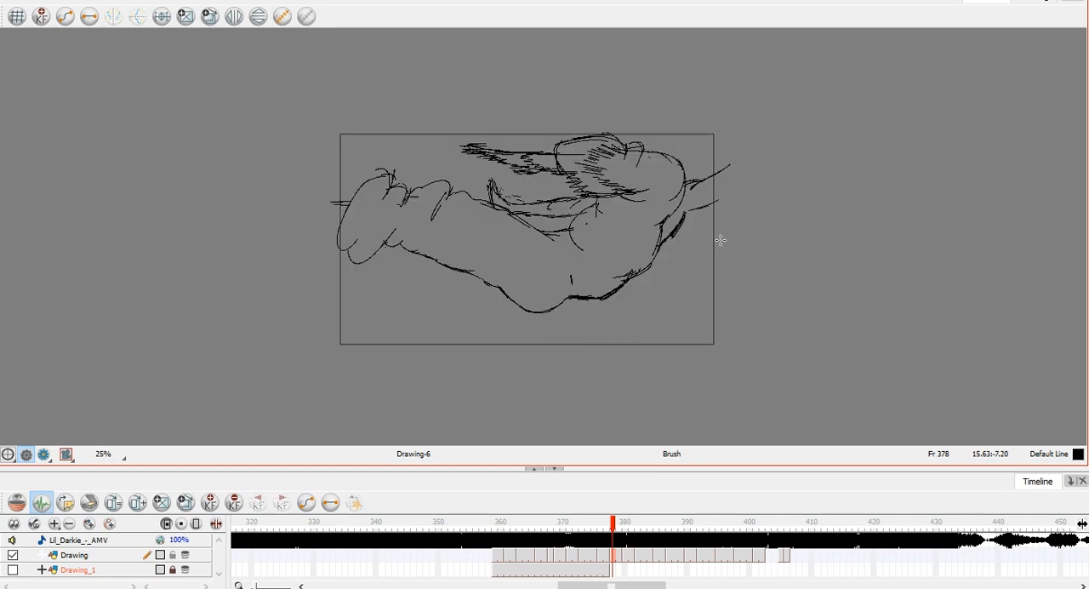
Play the animation and inspect the exposures from frame 377 onward.
{"action": "key", "text": "Return"}
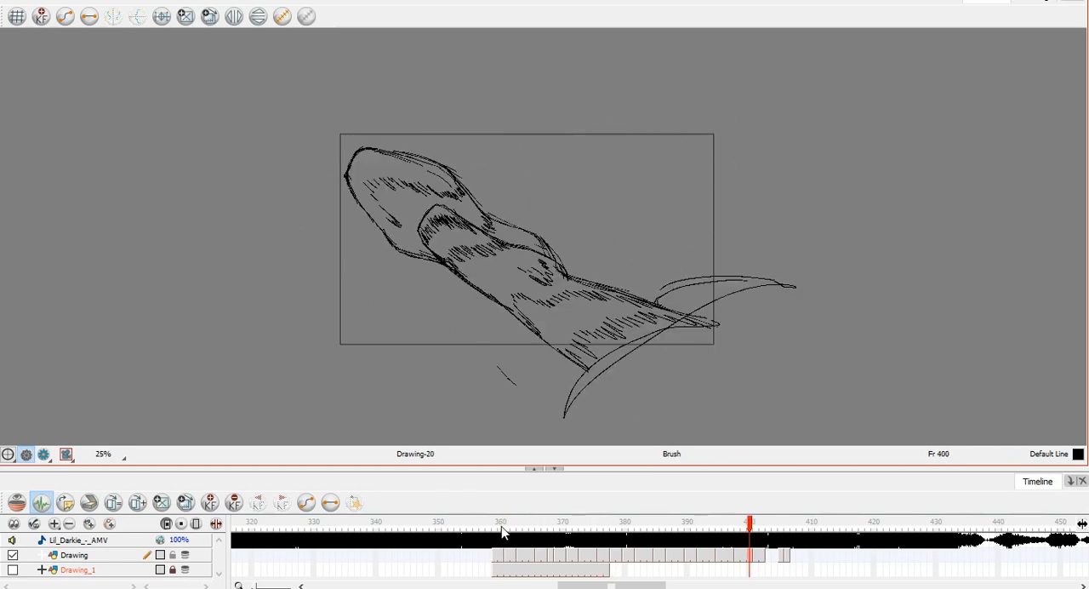
{"action": "left_click", "coordinate": [605, 555]}
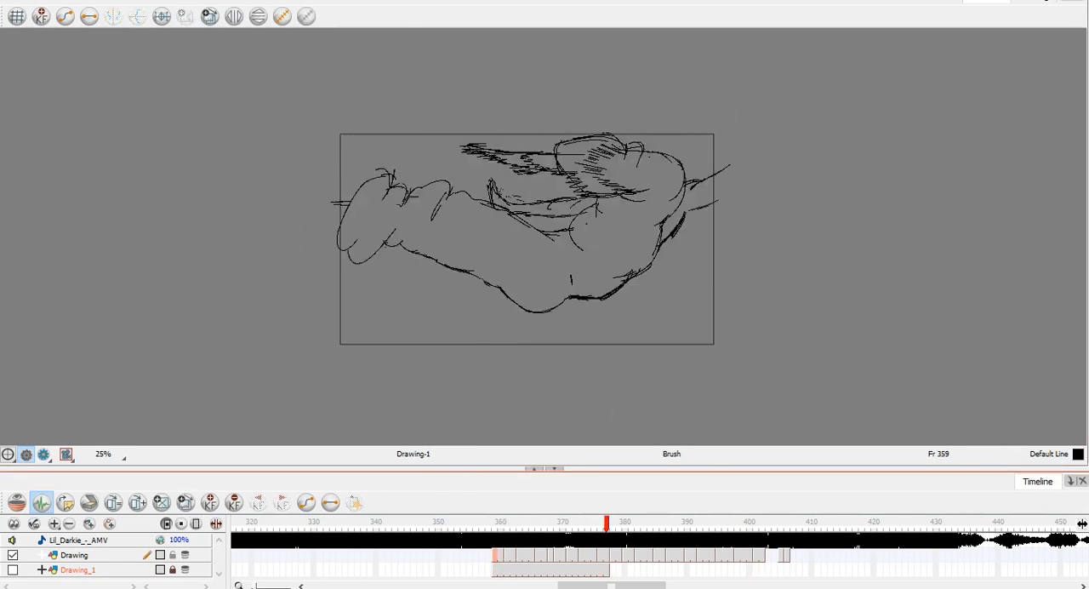
{"action": "key", "text": "g"}
{"action": "left_click", "coordinate": [632, 556]}
{"action": "left_click", "coordinate": [788, 558], "text": "shift"}
{"action": "left_click_drag", "start_coordinate": [627, 557], "coordinate": [634, 558]}
{"action": "key", "text": "Return"}
Replay the sequence several times from the first drawings around frame 360.
{"action": "key", "text": "Return"}
{"action": "left_click", "coordinate": [496, 523]}
{"action": "key", "text": "Return"}
{"action": "key", "text": "Return"}
{"action": "left_click", "coordinate": [496, 522]}
{"action": "key", "text": "ctrl+z"}
{"action": "key", "text": "Return"}
{"action": "key", "text": "Return"}
{"action": "left_click", "coordinate": [495, 556]}
{"action": "left_click", "coordinate": [491, 523]}
Scrub back to the start of the drawings and play the sequence from several earlier frames.
{"action": "key", "text": "Return"}
{"action": "key", "text": "Return"}
{"action": "left_click", "coordinate": [501, 523]}
{"action": "key", "text": "Return"}
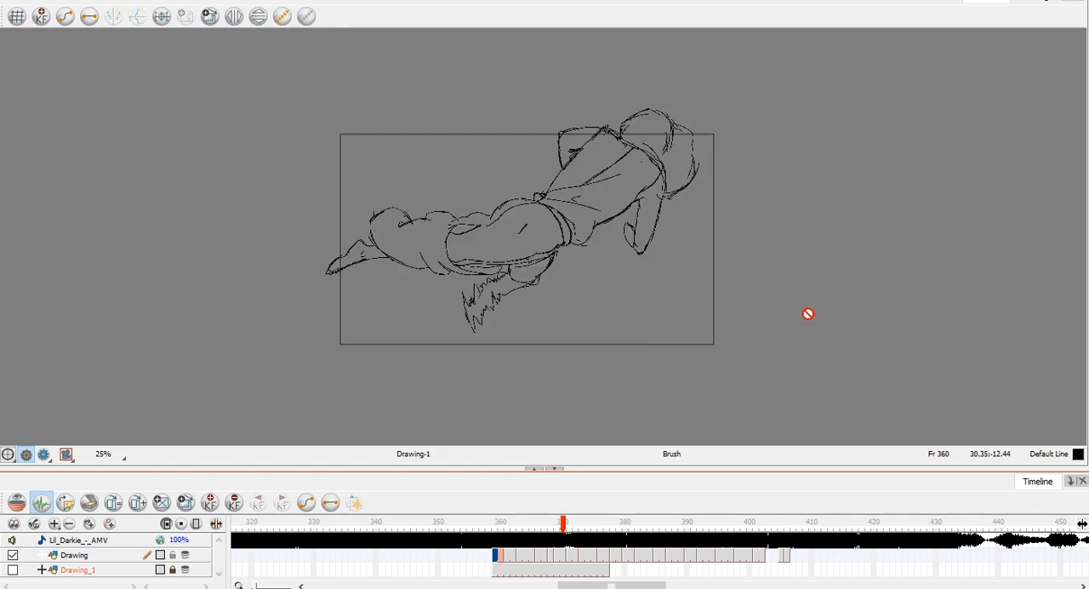
{"action": "mouse_move", "coordinate": [572, 522]}
{"action": "left_mouse_down"}
{"action": "mouse_move", "coordinate": [619, 526]}
{"action": "mouse_move", "coordinate": [488, 522]}
{"action": "left_mouse_up"}
{"action": "key", "text": "Return"}
{"action": "key", "text": "Return"}
{"action": "left_click", "coordinate": [453, 523]}
{"action": "key", "text": "Return"}
{"action": "key", "text": "Return"}
{"action": "left_click", "coordinate": [382, 523]}
{"action": "key", "text": "Return"}
{"action": "key", "text": "Return"}
{"action": "left_click_drag", "start_coordinate": [409, 522], "coordinate": [314, 522]}
{"action": "key", "text": "Return"}
{"action": "key", "text": "Return"}
Step through the drawings from frame 368 to 373 and replay the animation from frame 359.
{"action": "left_click", "coordinate": [552, 556]}
{"action": "key", "text": "period"}
{"action": "key", "text": "period"}
{"action": "key", "text": "period"}
{"action": "key", "text": "period"}
{"action": "key", "text": "period"}
{"action": "key", "text": "period"}
{"action": "key", "text": "period"}
{"action": "key", "text": "period"}
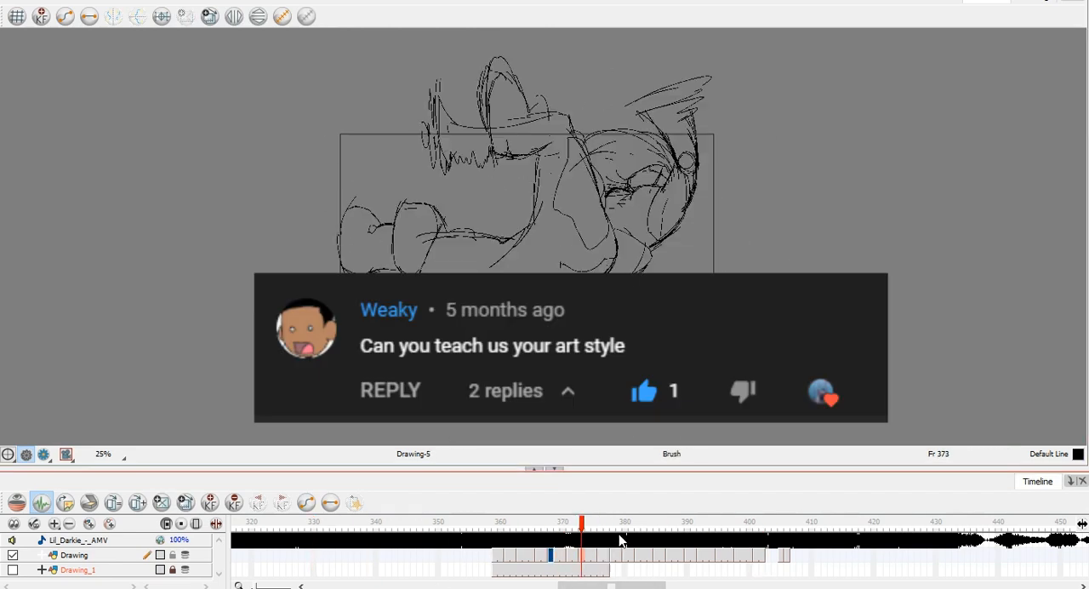
{"action": "key", "text": "ctrl+a"}
{"action": "left_click", "coordinate": [494, 525]}
{"action": "key", "text": "Return"}
{"action": "key", "text": "Return"}
Go from frame 373 to 376 and compare the frame 376 drawing with its neighbours using onion skin.
{"action": "left_click", "coordinate": [583, 522]}
{"action": "key", "text": "period"}
{"action": "key", "text": "period"}
{"action": "key", "text": "period"}
{"action": "left_click", "coordinate": [17, 503]}
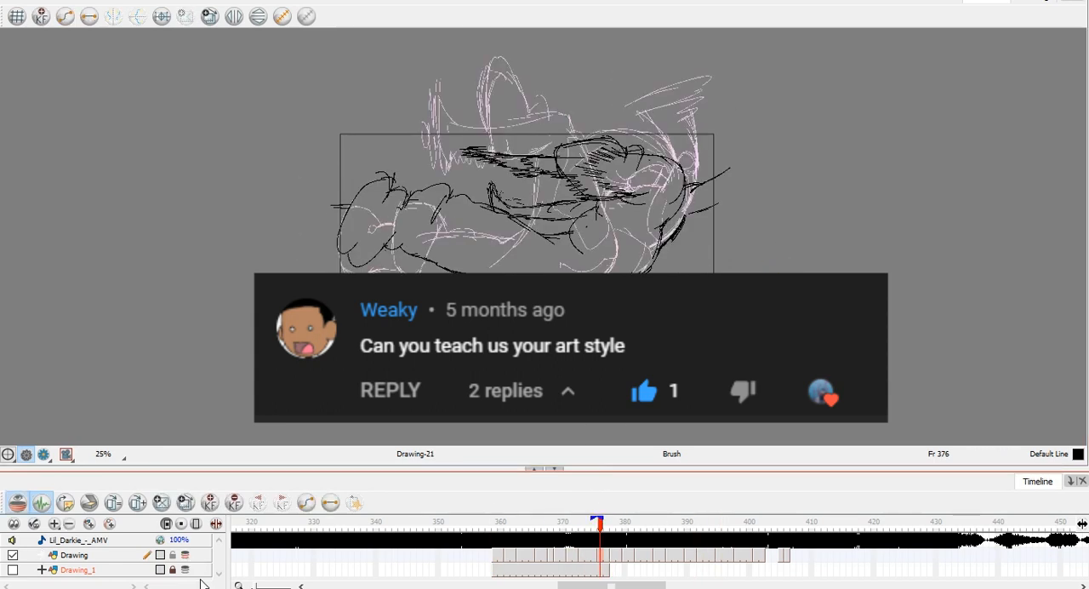
{"action": "key", "text": "period"}
{"action": "key", "text": "period"}
{"action": "key", "text": "comma"}
{"action": "key", "text": "comma"}
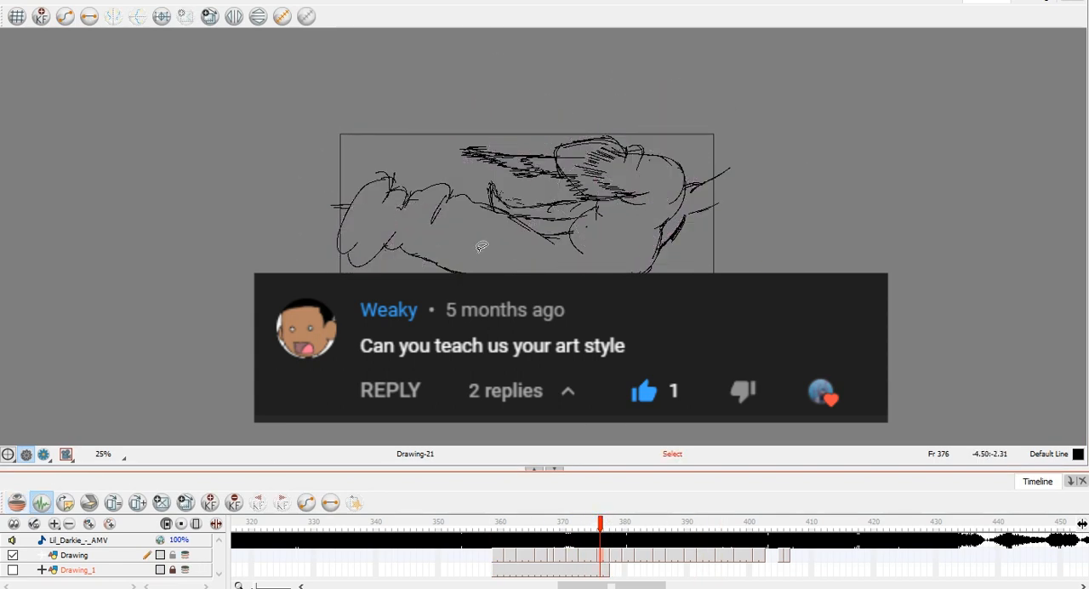
Check frame 376 against the previous drawing and add hatching inside the right part of the figure.
{"action": "key", "text": "f"}
{"action": "key", "text": "g"}
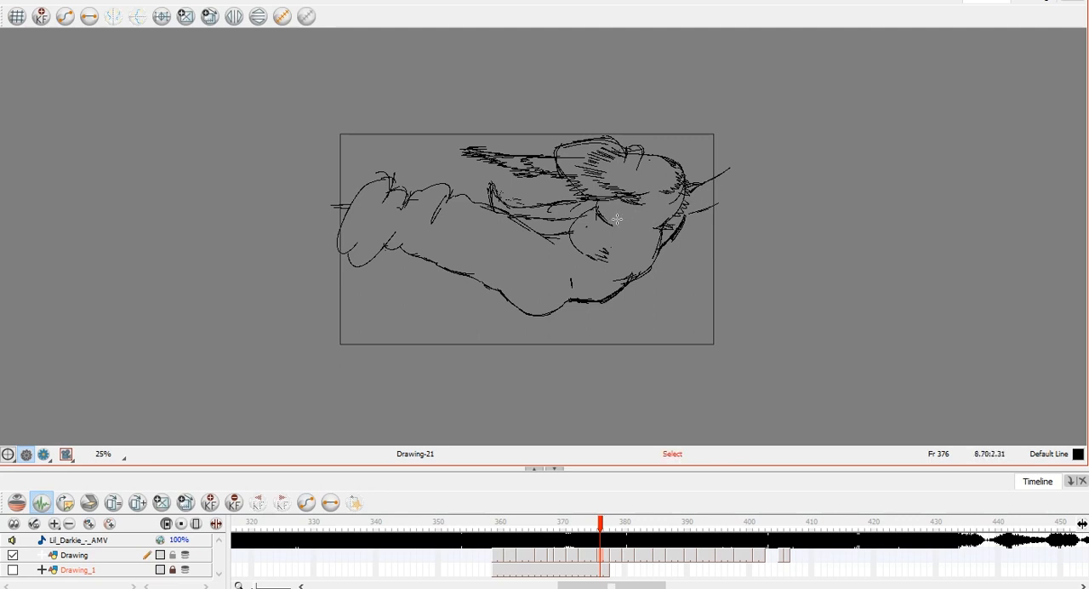
{"action": "left_click_drag", "start_coordinate": [655, 237], "coordinate": [672, 210]}
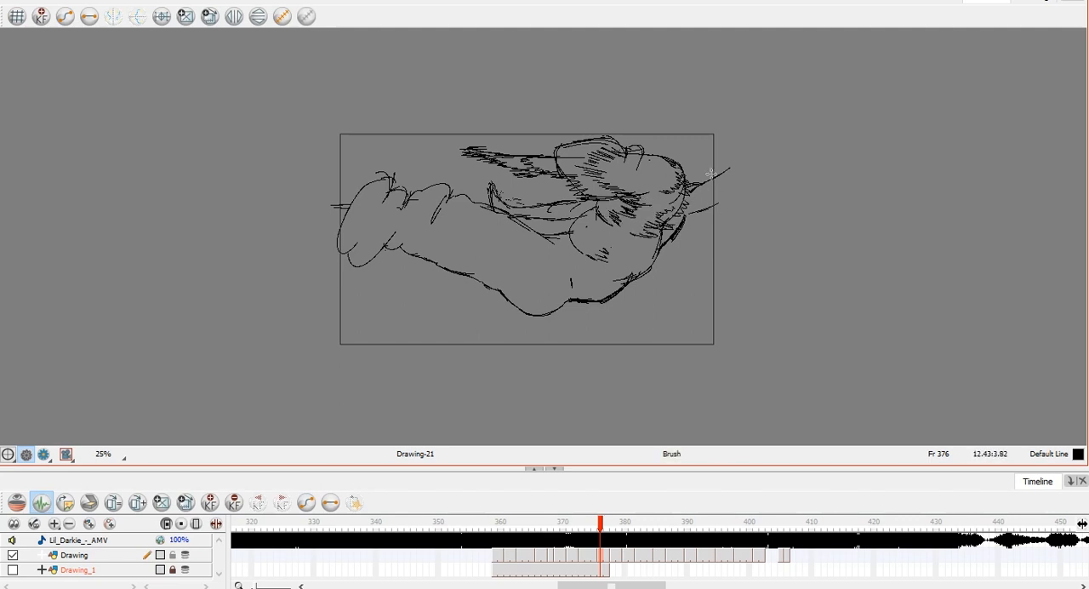
Review the animation from frame 359 with the canvas zoomed out to 20%.
{"action": "scroll", "coordinate": [652, 275], "scroll_direction": "down", "scroll_amount": 3}
{"action": "scroll", "coordinate": [640, 284], "scroll_direction": "up", "scroll_amount": 2}
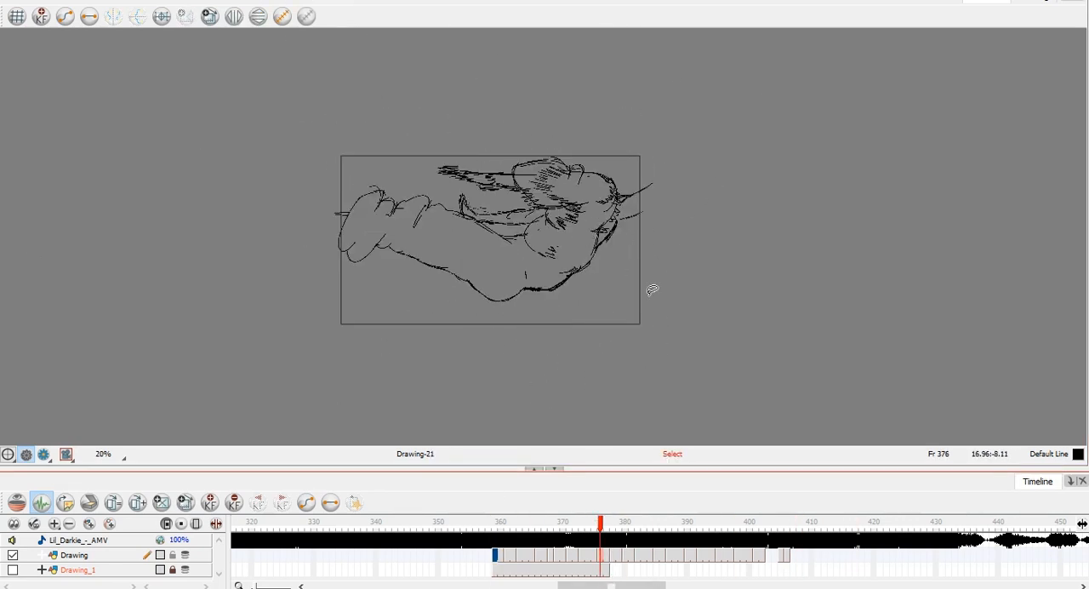
{"action": "key", "text": "ctrl+z"}
{"action": "key", "text": "ctrl+z"}
{"action": "scroll", "coordinate": [627, 240], "scroll_direction": "up", "scroll_amount": 3}
{"action": "key", "text": "ctrl+z"}
{"action": "key", "text": "ctrl+z"}
{"action": "scroll", "coordinate": [623, 235], "scroll_direction": "down", "scroll_amount": 1}
{"action": "key", "text": "ctrl+z"}
{"action": "key", "text": "ctrl+z"}
{"action": "key", "text": "ctrl+a"}
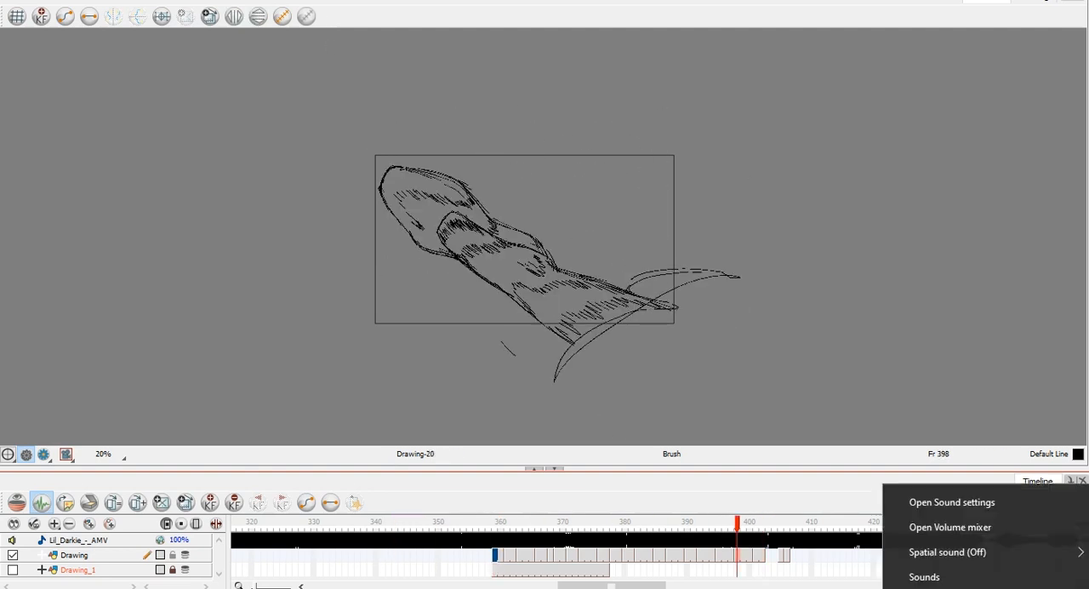
Open the system volume mixer and scrub the playhead back to frame 360.
{"action": "left_click", "coordinate": [954, 525]}
{"action": "left_click", "coordinate": [950, 574]}
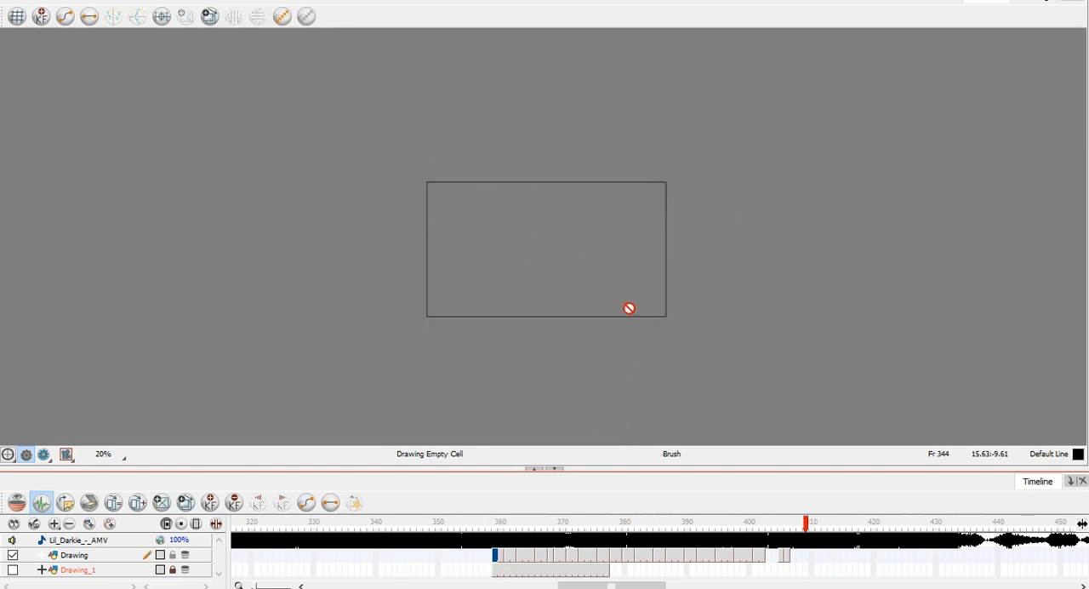
{"action": "mouse_move", "coordinate": [578, 524]}
{"action": "left_mouse_down"}
{"action": "mouse_move", "coordinate": [627, 538]}
{"action": "mouse_move", "coordinate": [499, 538]}
{"action": "left_mouse_up"}
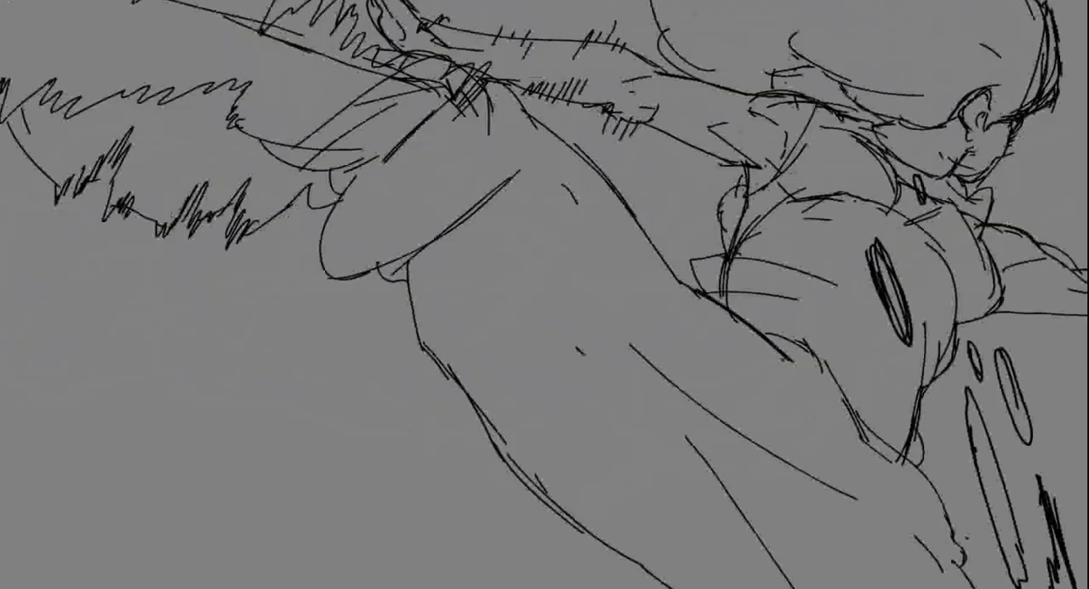